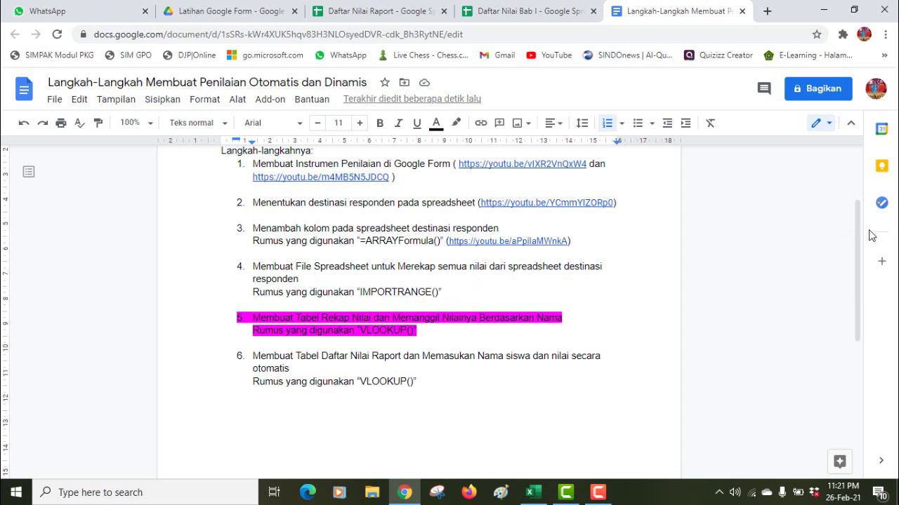
- Review the numbered steps in the Langkah-Langkah document and the files in the Latihan Google Form folder
left_click_drag(859, 231, 860, 202)
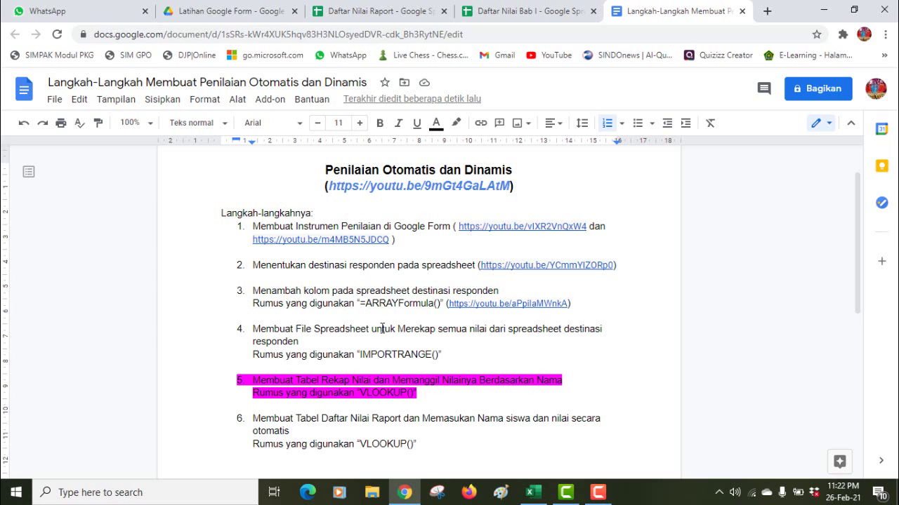
left_click(414, 188)
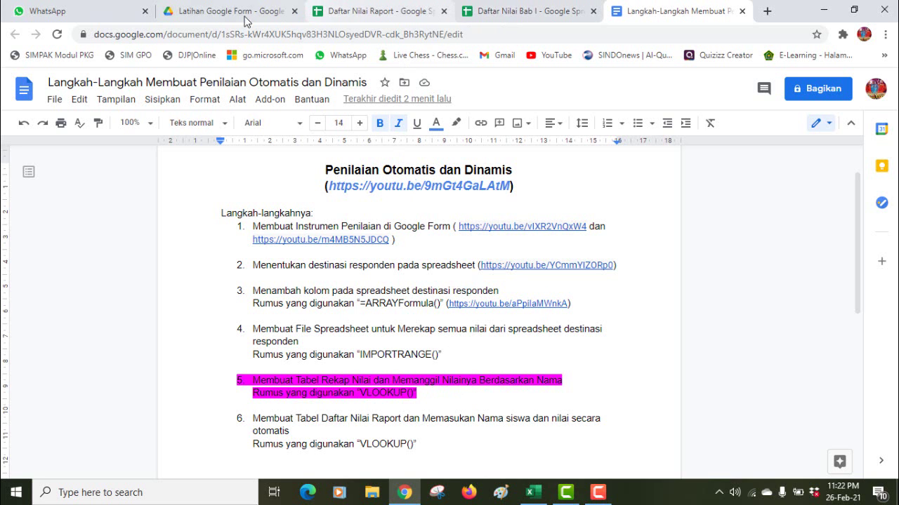
left_click(496, 10)
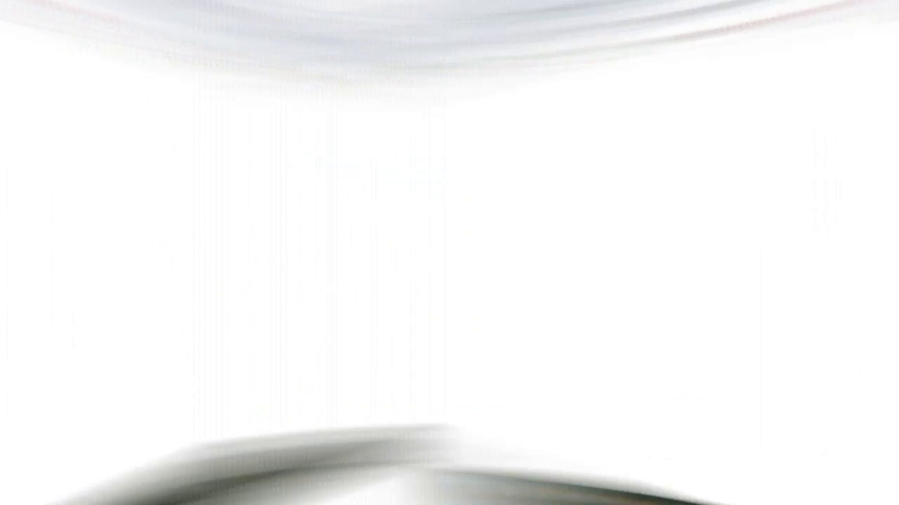
left_click(243, 13)
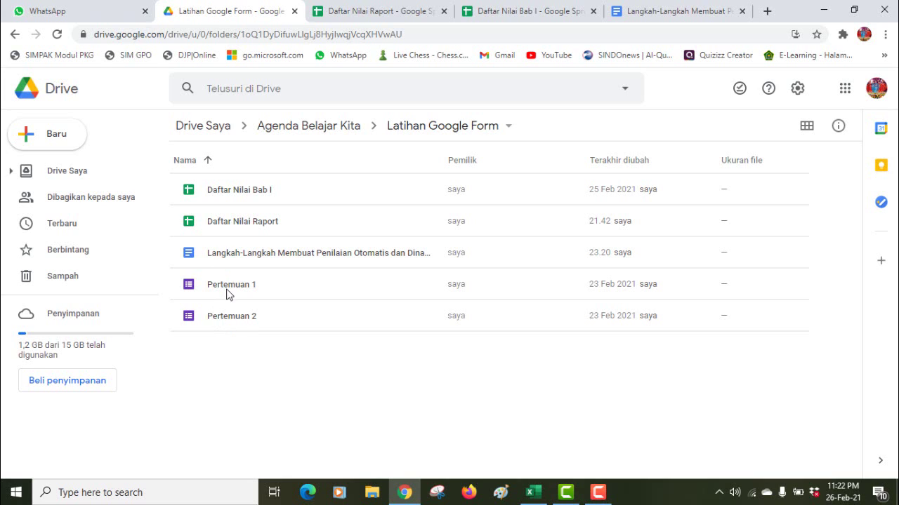
left_click(217, 229)
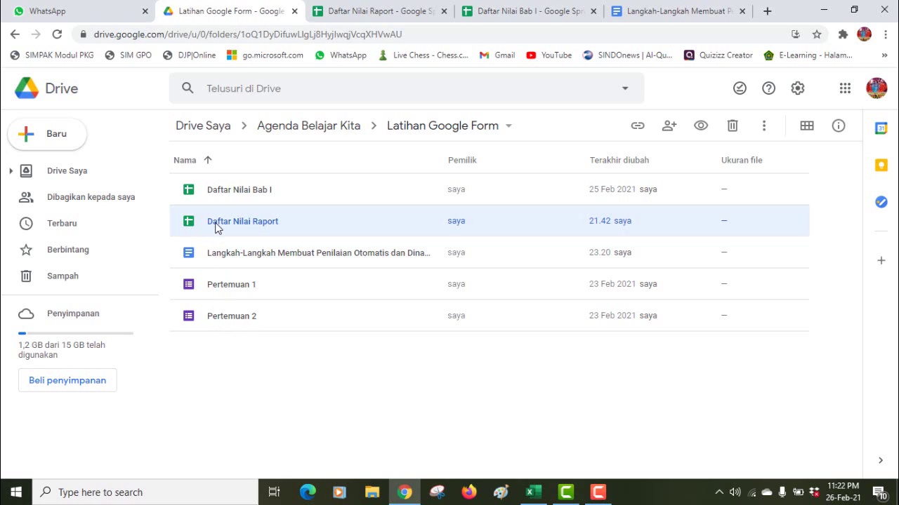
left_click(223, 198)
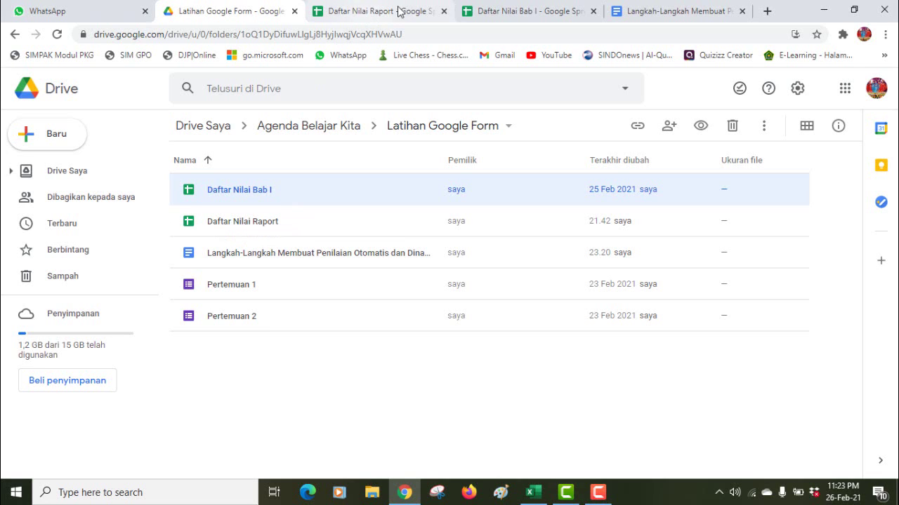
- Compare the Lat 1 and Lat 2 response sheets in the Daftar Nilai Bab I spreadsheet
left_click(513, 11)
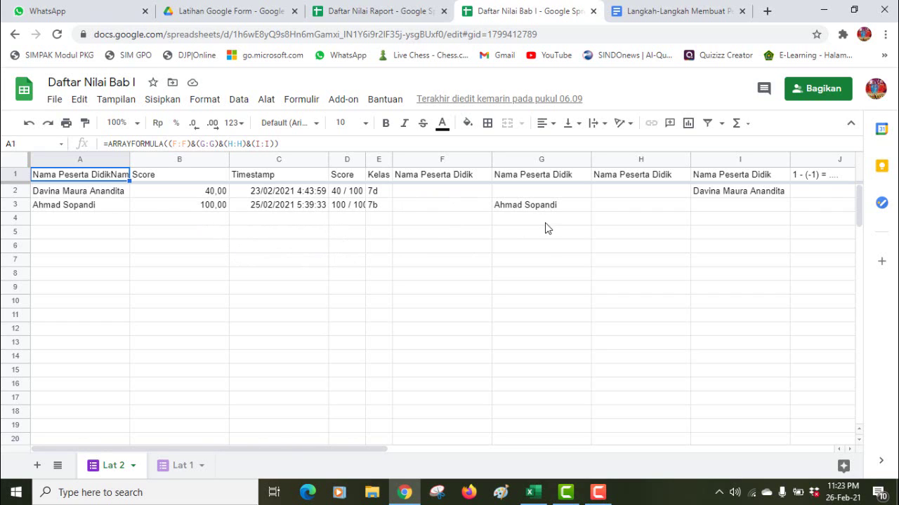
left_click(180, 467)
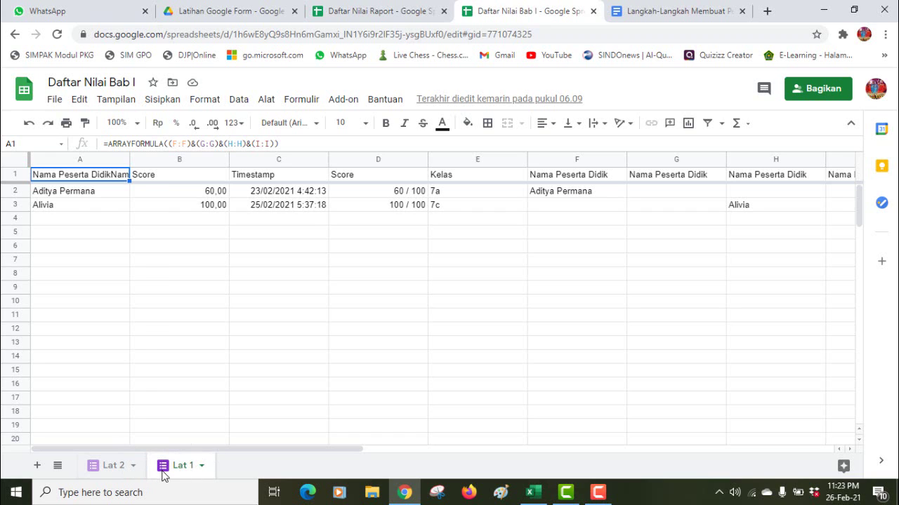
left_click(114, 469)
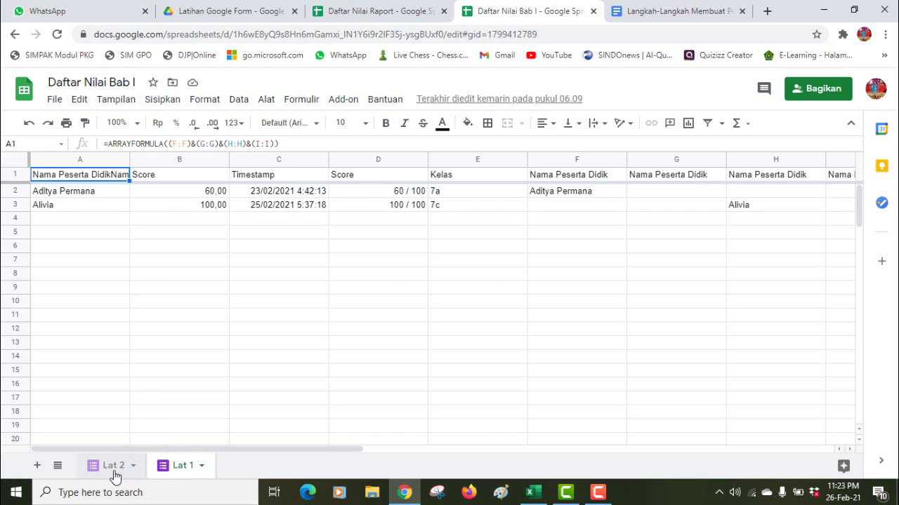
left_click(187, 470)
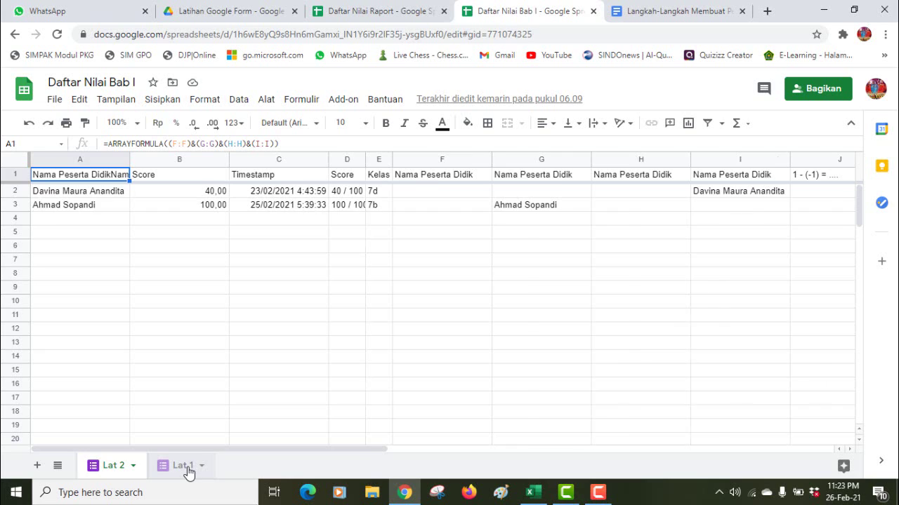
left_click(110, 469)
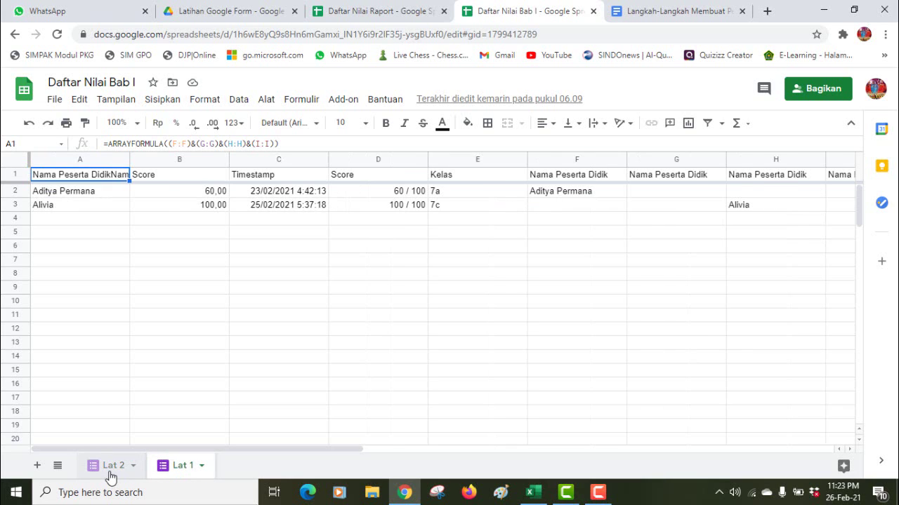
- Switch to the Daftar Nilai Raport spreadsheet and rename Sheet1 as Rekap Nilai
left_click(421, 14)
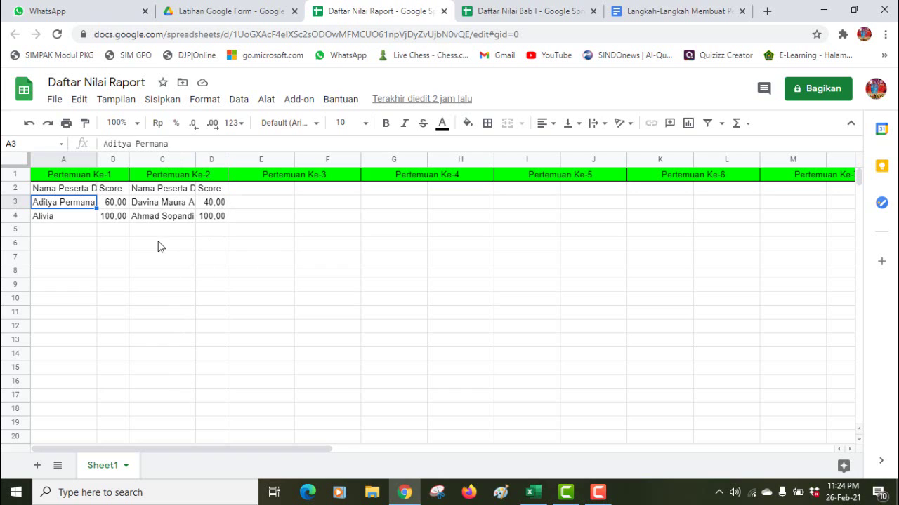
left_click(78, 249)
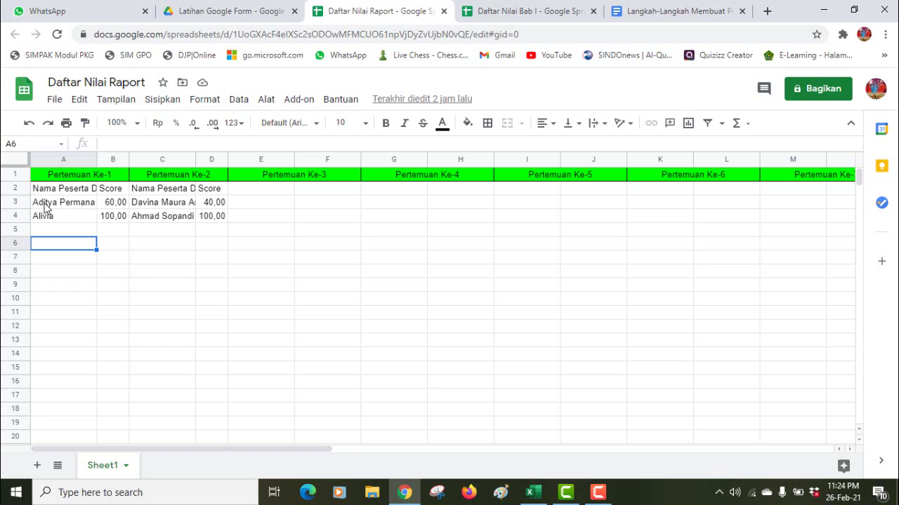
left_click(265, 274)
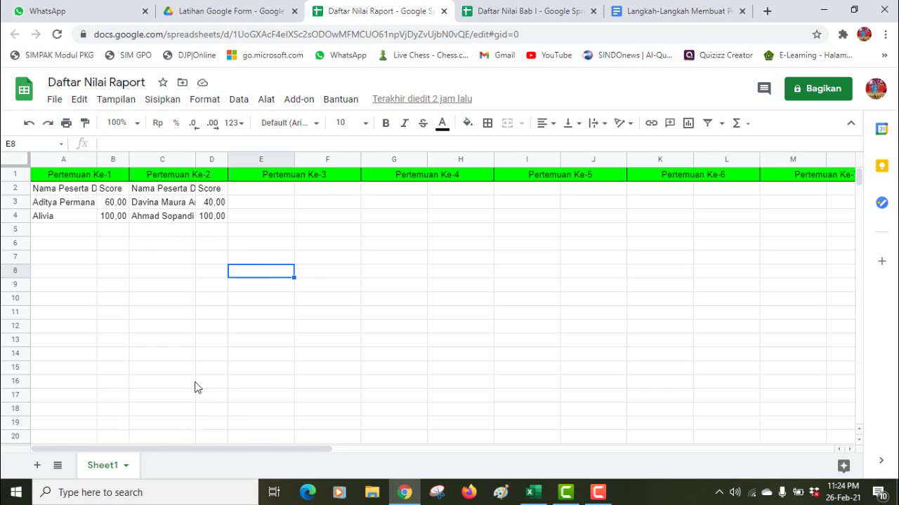
right_click(108, 470)
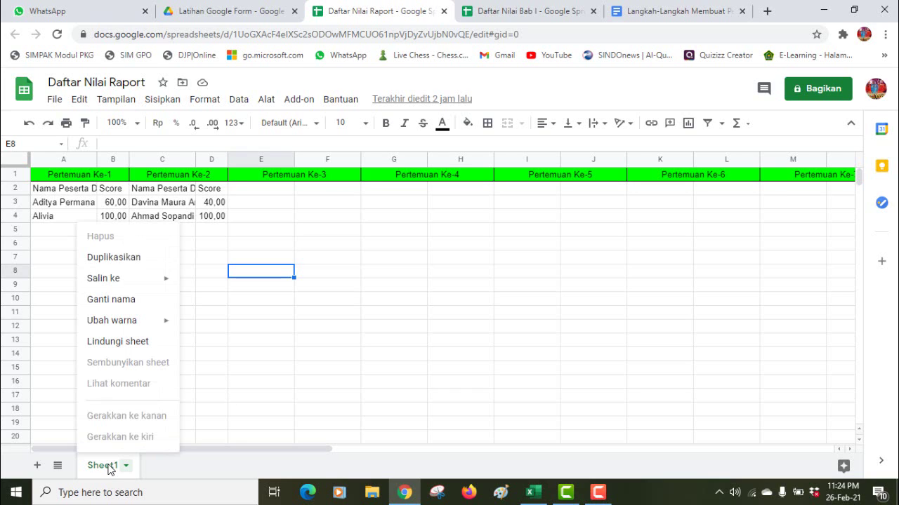
left_click(114, 299)
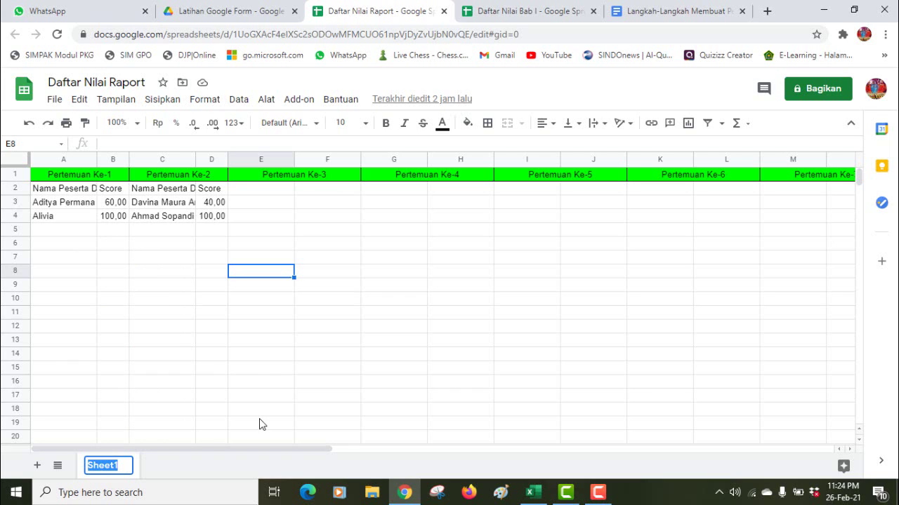
type("kum")
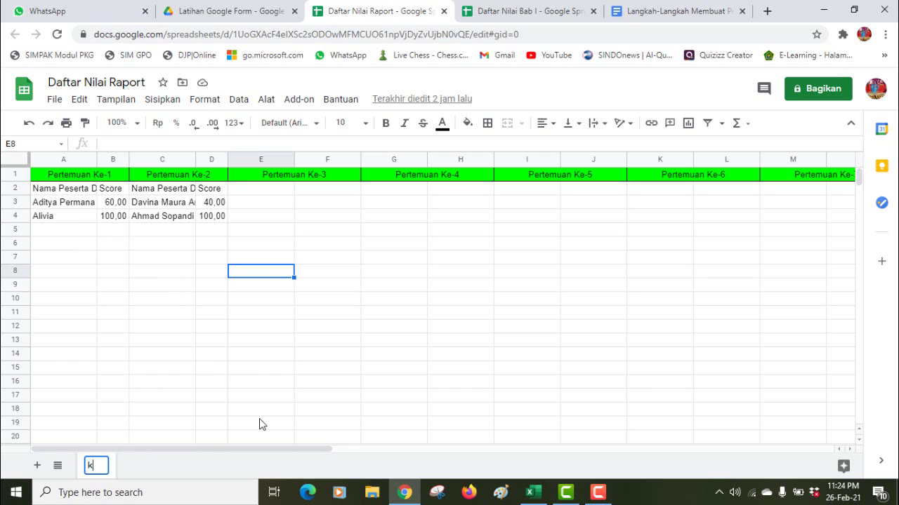
key("BackSpace")
key("BackSpace")
key("BackSpace")
type("Re")
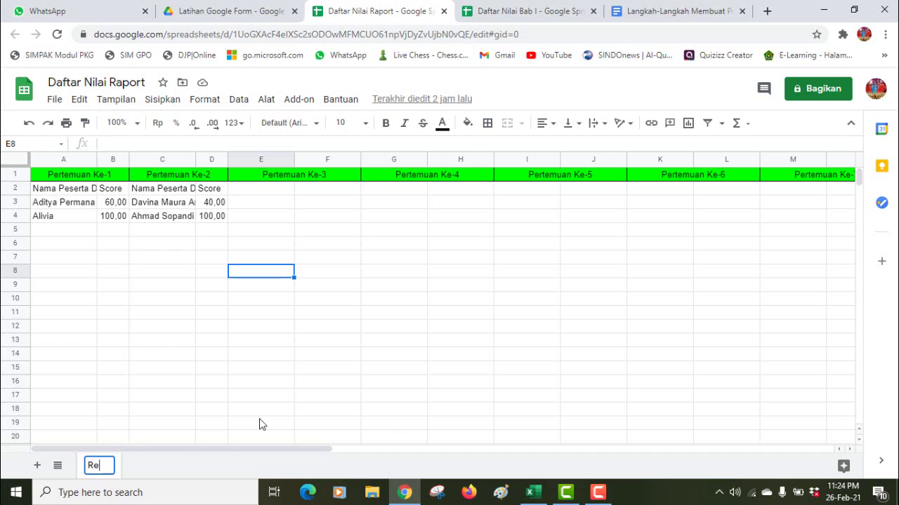
type("kap Nilai")
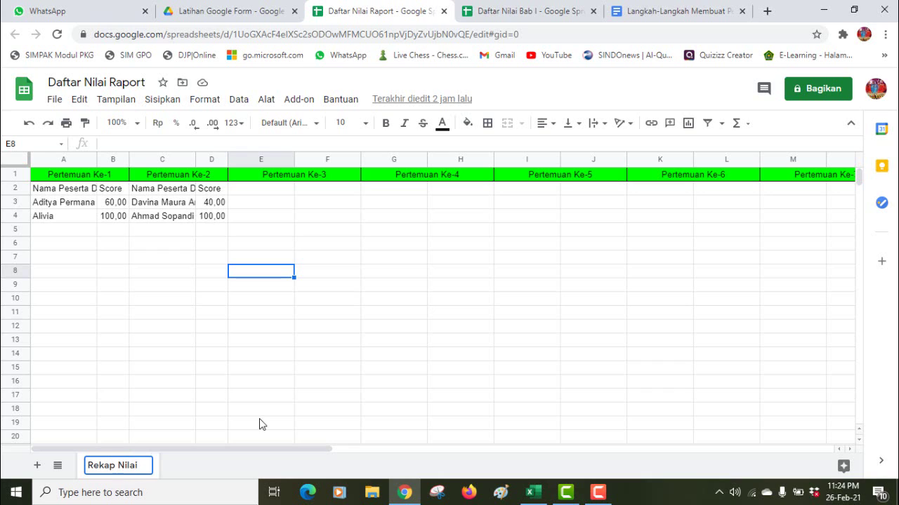
left_click(212, 410)
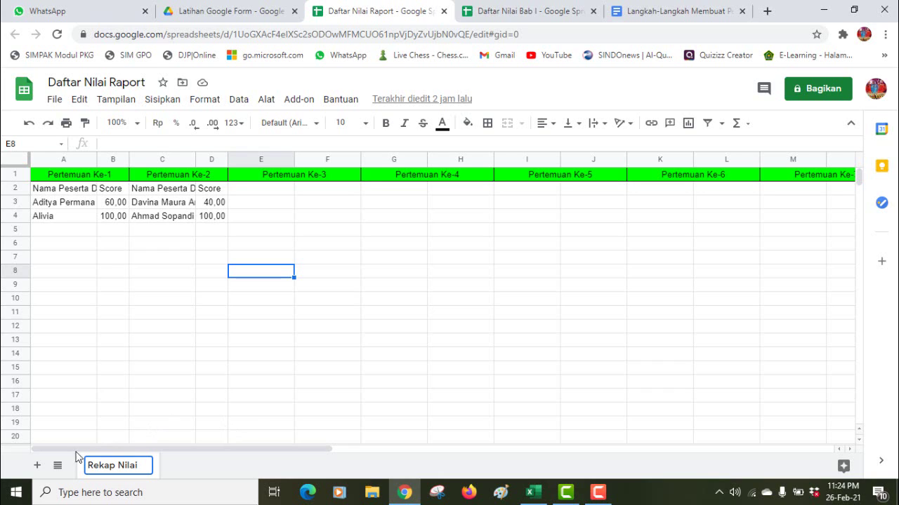
- Add a new sheet to Daftar Nilai Raport and name it Rekapan Nilai Total
left_click(37, 465)
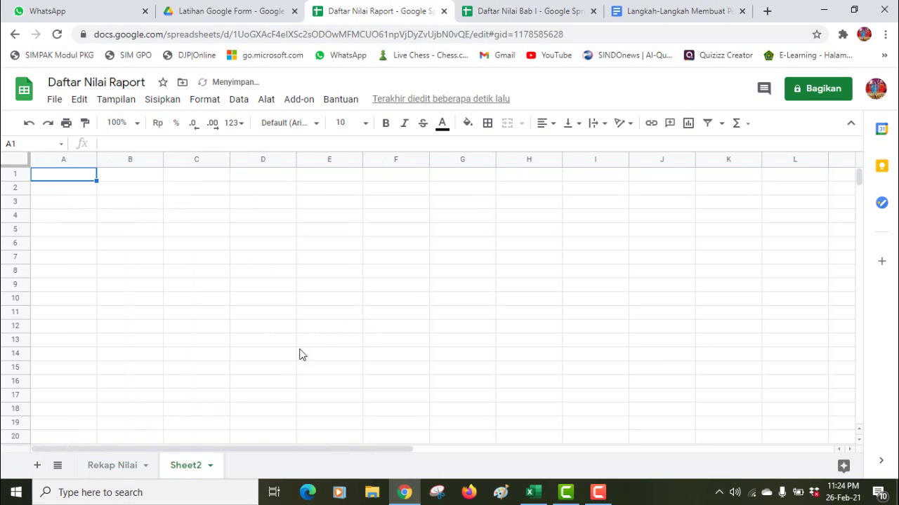
right_click(179, 468)
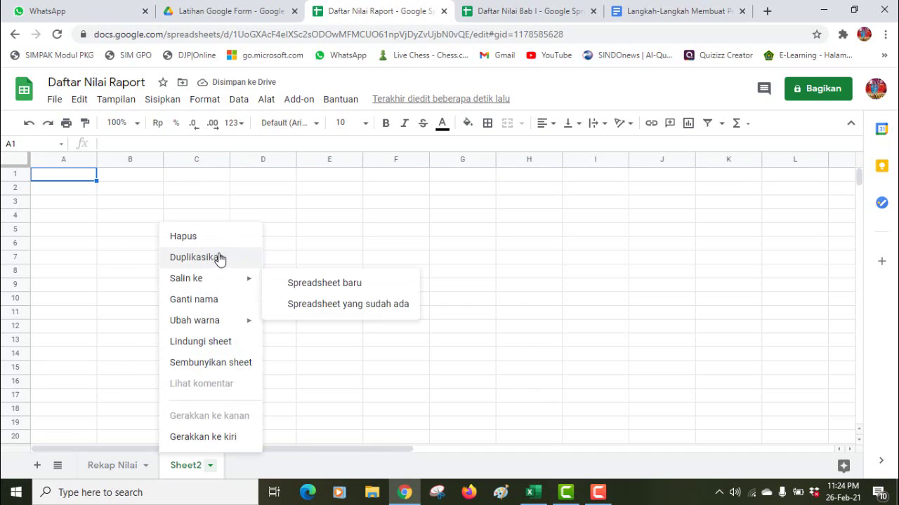
left_click(220, 302)
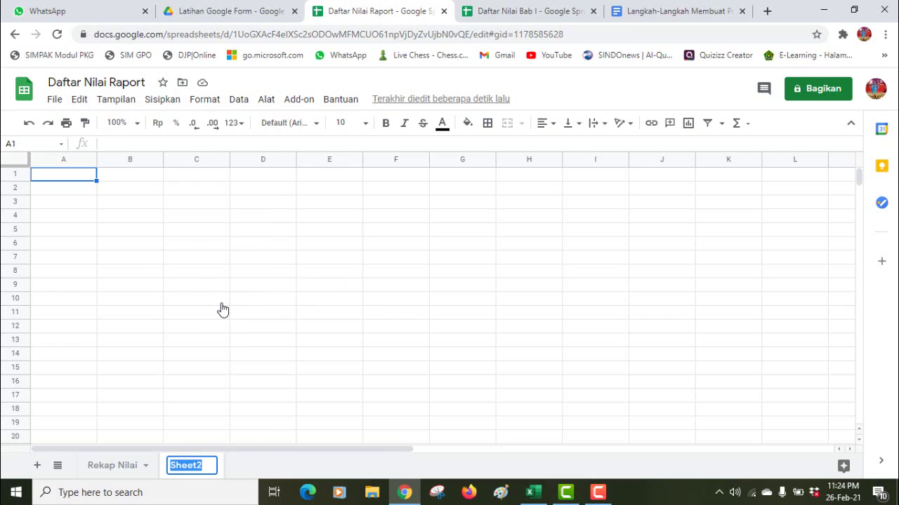
type("Re")
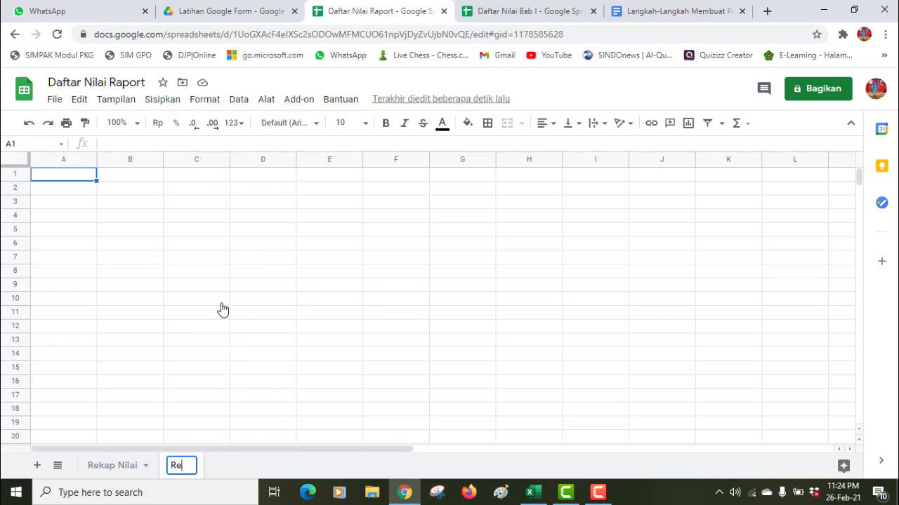
type("kapan N")
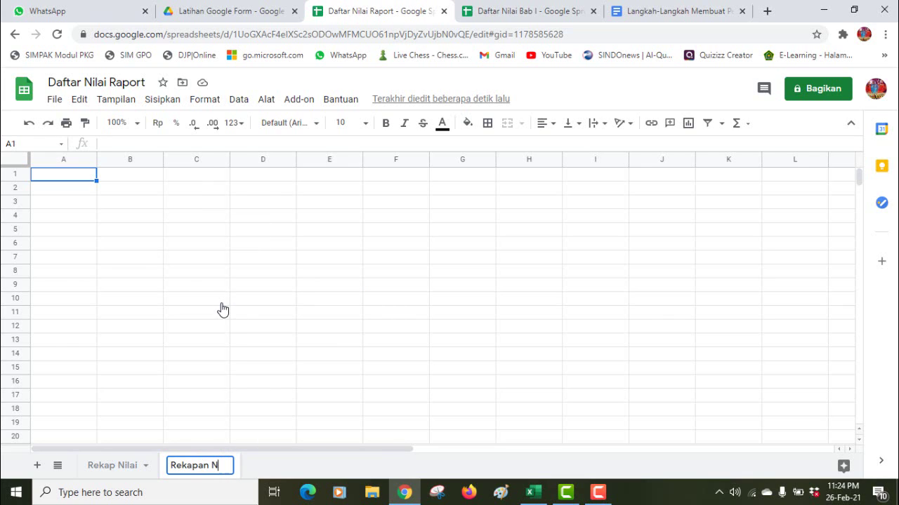
type("ilai")
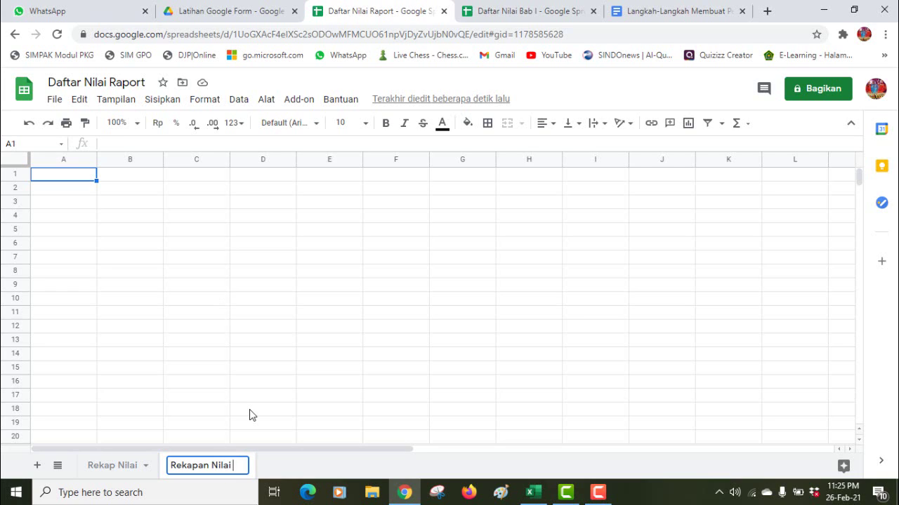
type("Total")
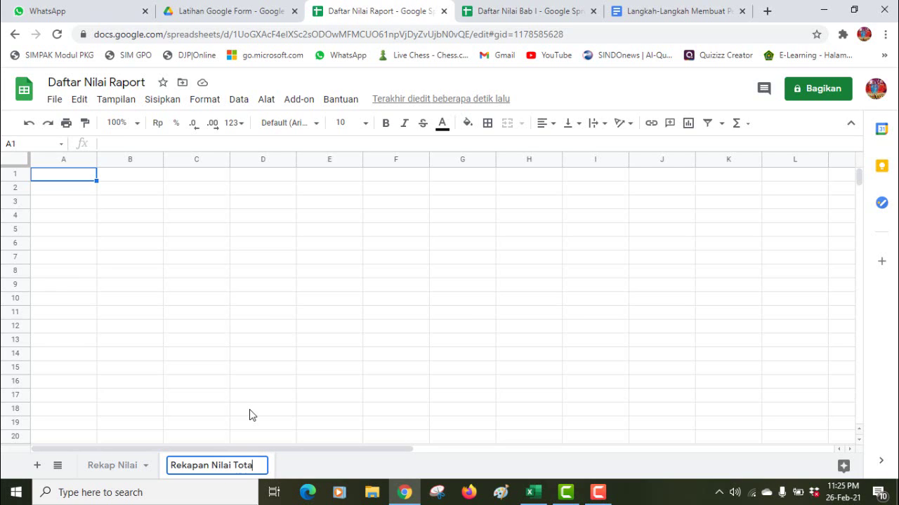
left_click(106, 469)
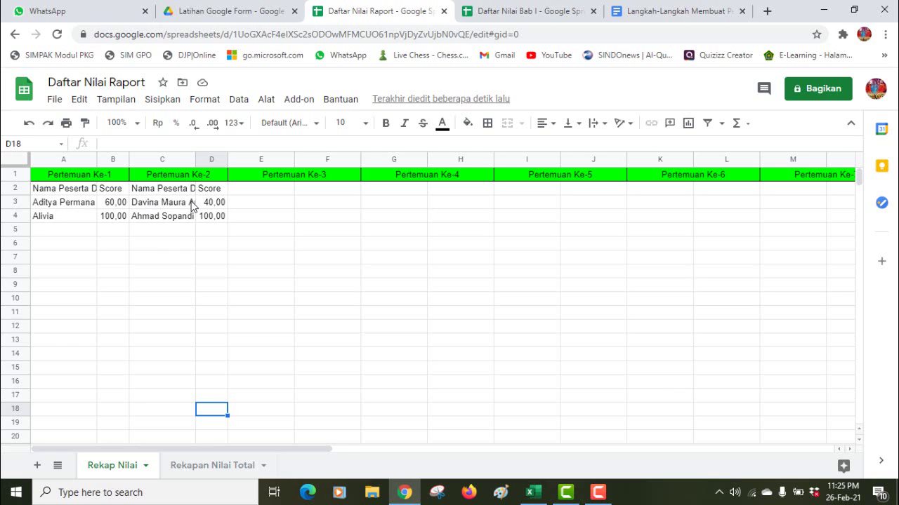
- On the Rekapan Nilai Total sheet, enter the headers Nama in A1 and Kelas in B1
left_click(210, 470)
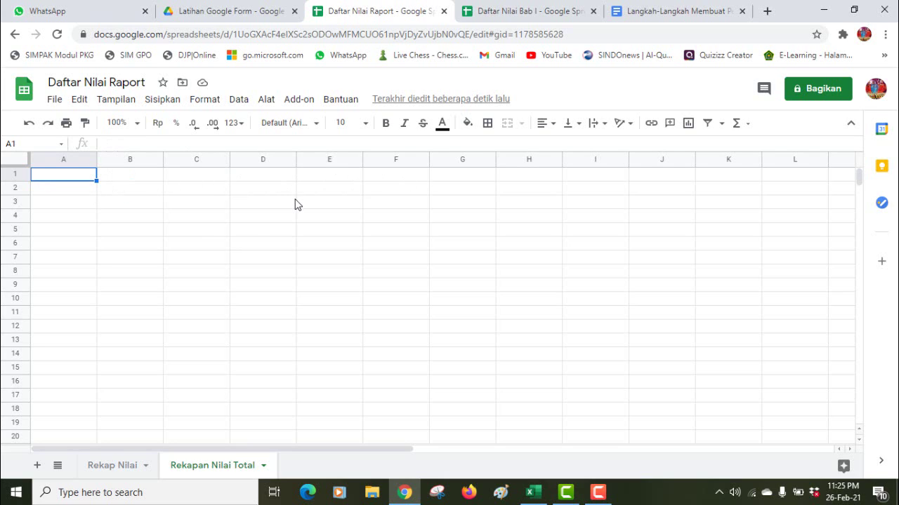
left_click(105, 466)
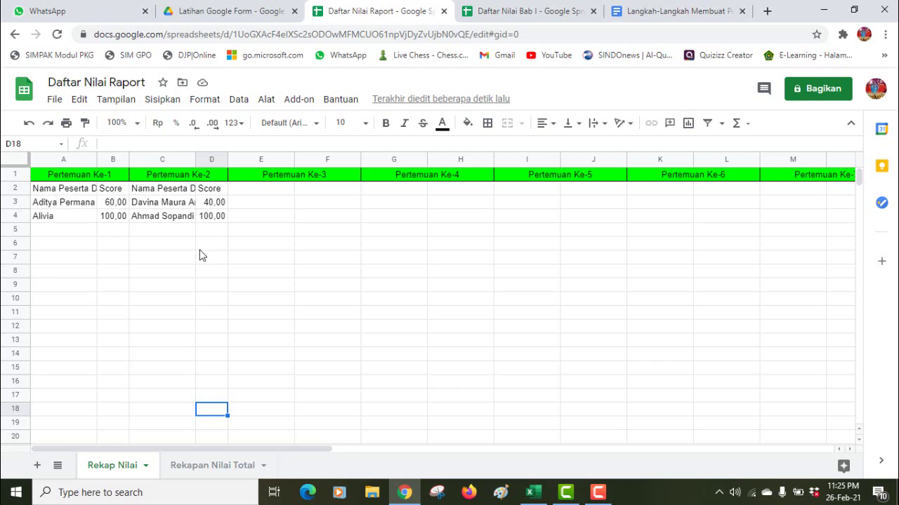
left_click(190, 466)
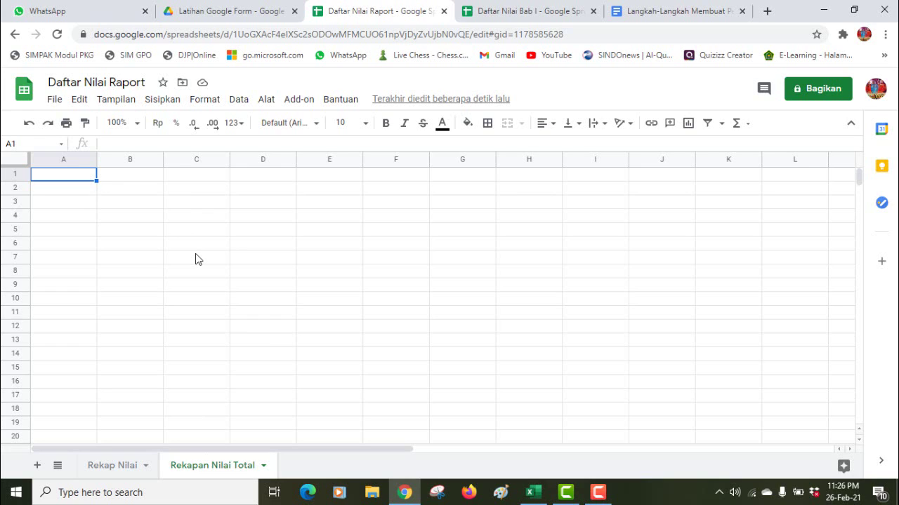
type("Na")
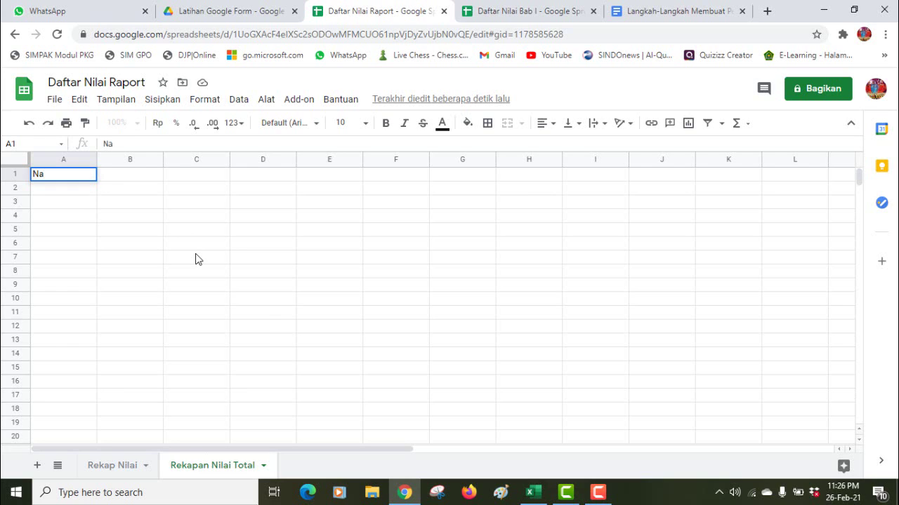
type("ma")
left_click(114, 182)
type("Kelas")
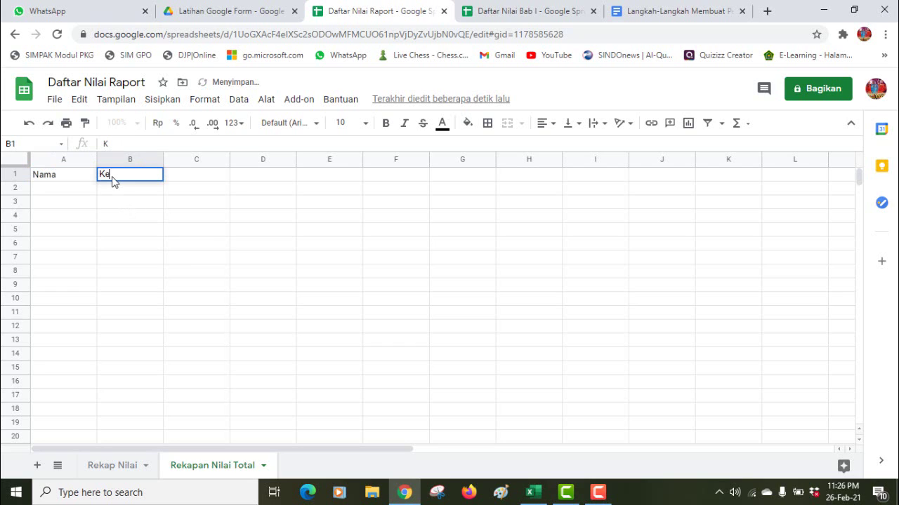
- Enter the header N. Tgs 1 in C1 and fill the series across row 1 up to N. Tgs 20 in V1
left_click(188, 179)
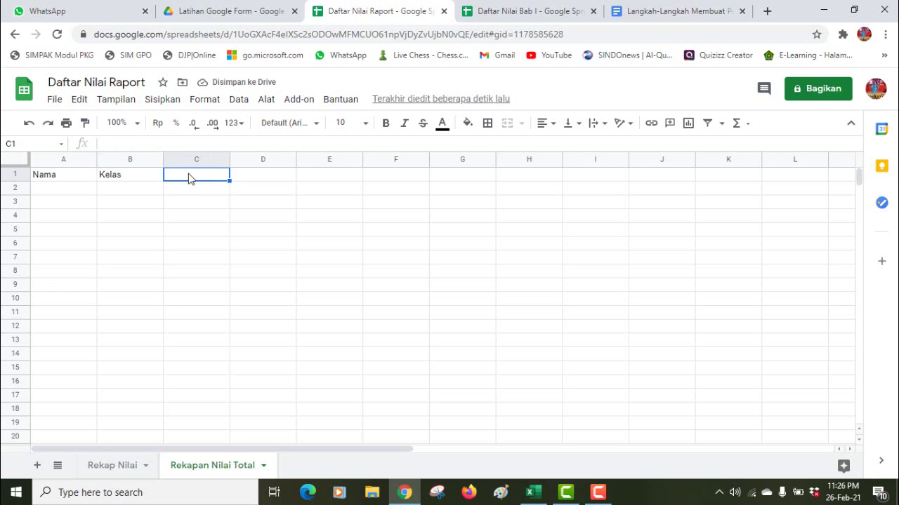
type("N")
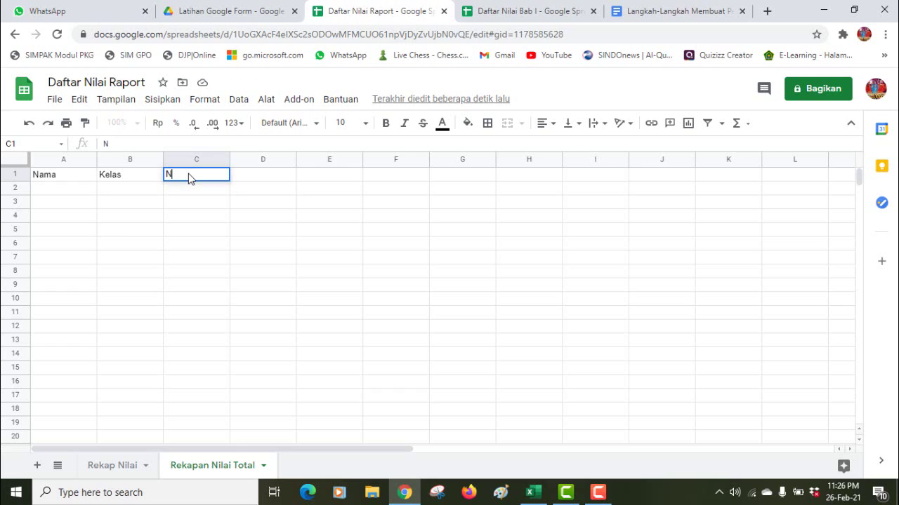
key("BackSpace")
key("BackSpace")
type("N. Tgs")
left_click(214, 203)
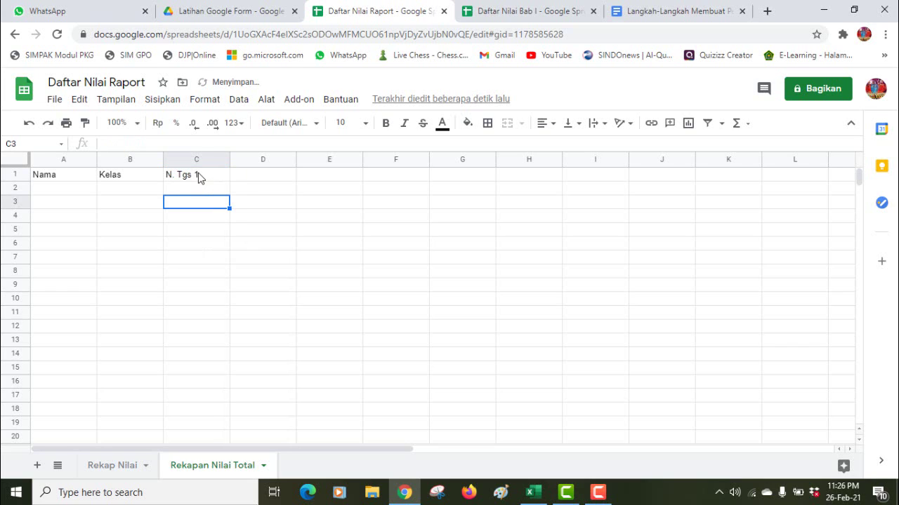
left_click(200, 177)
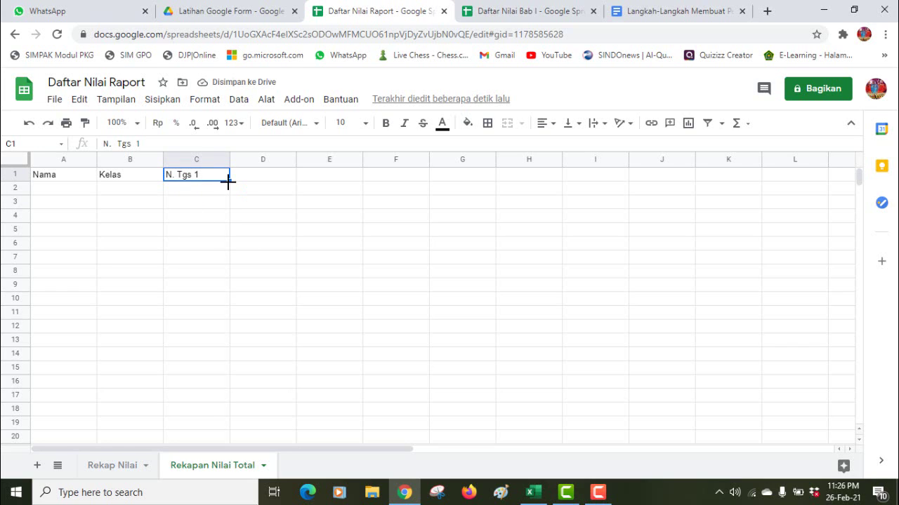
left_click_drag(228, 181, 803, 189)
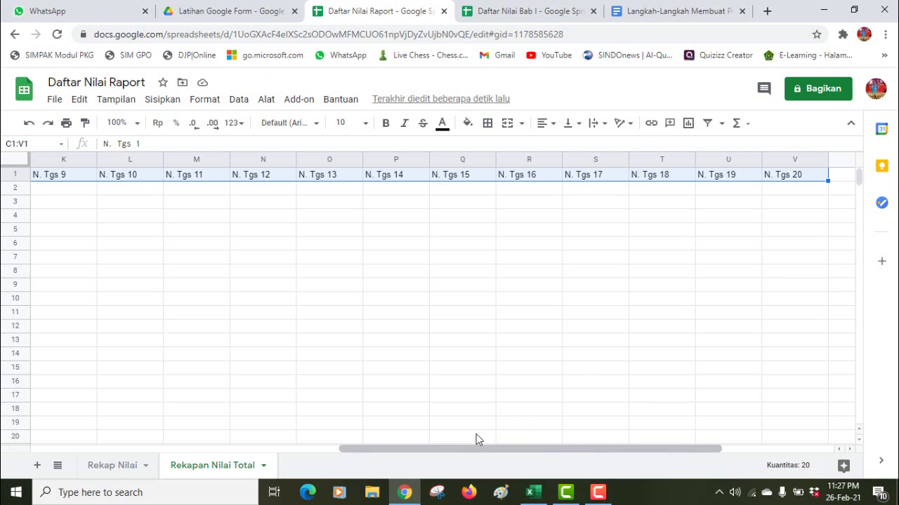
- Narrow all the N. Tgs columns, C through V, together to about the width of their header text
left_click(786, 159)
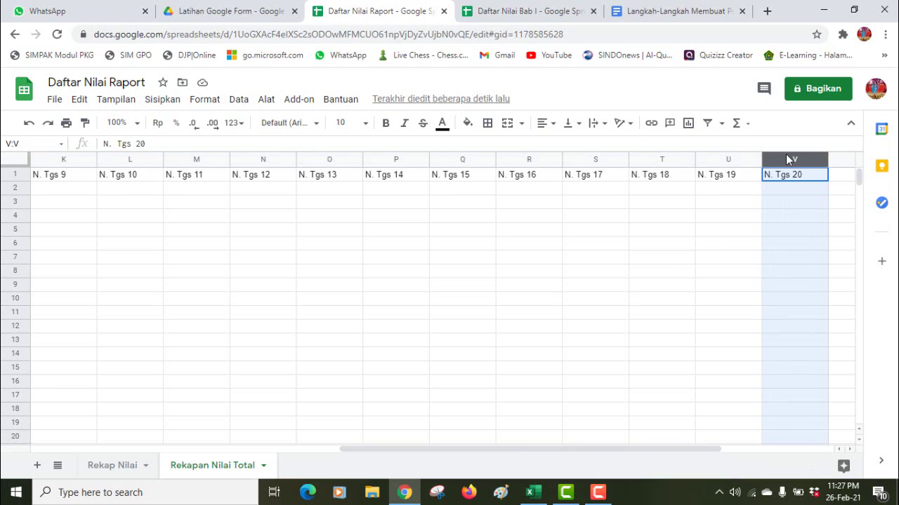
left_click(529, 159, "shift")
left_click_drag(340, 152, 193, 159)
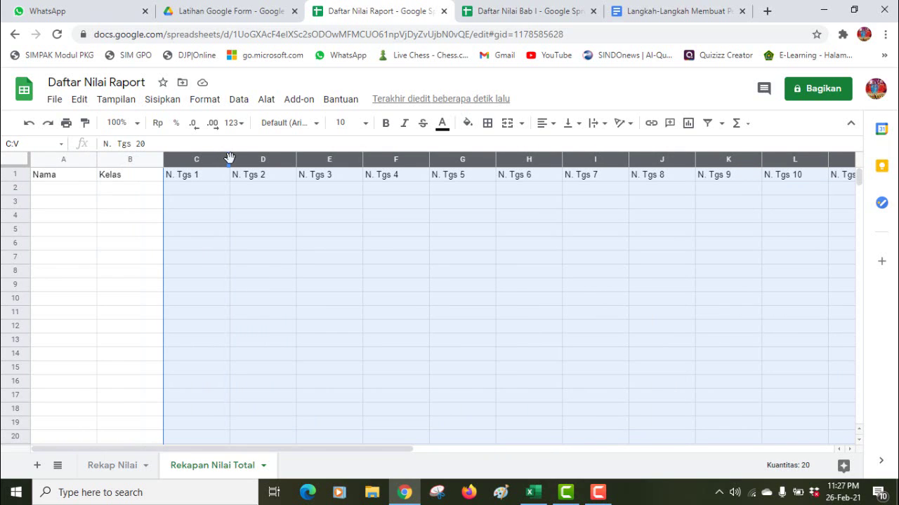
left_click_drag(230, 158, 201, 161)
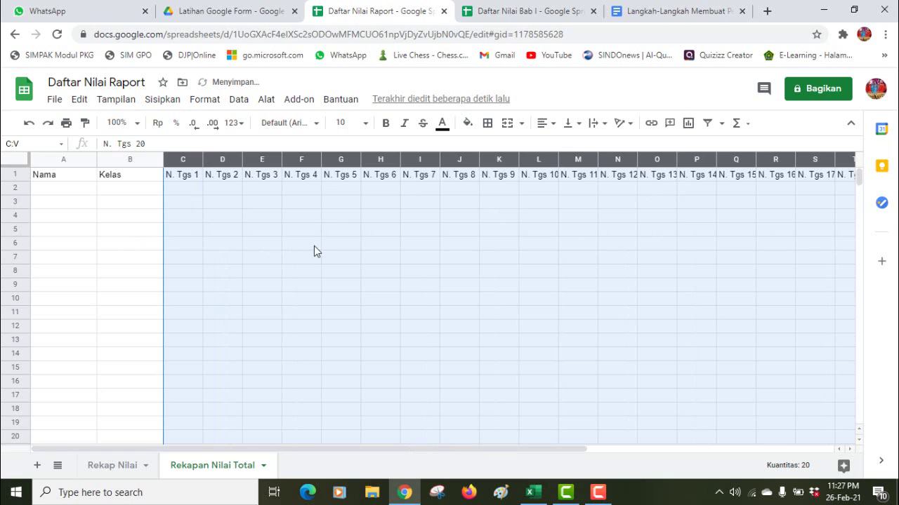
- Insert one column before the Nama column and enter the header ID in A1
left_click(111, 190)
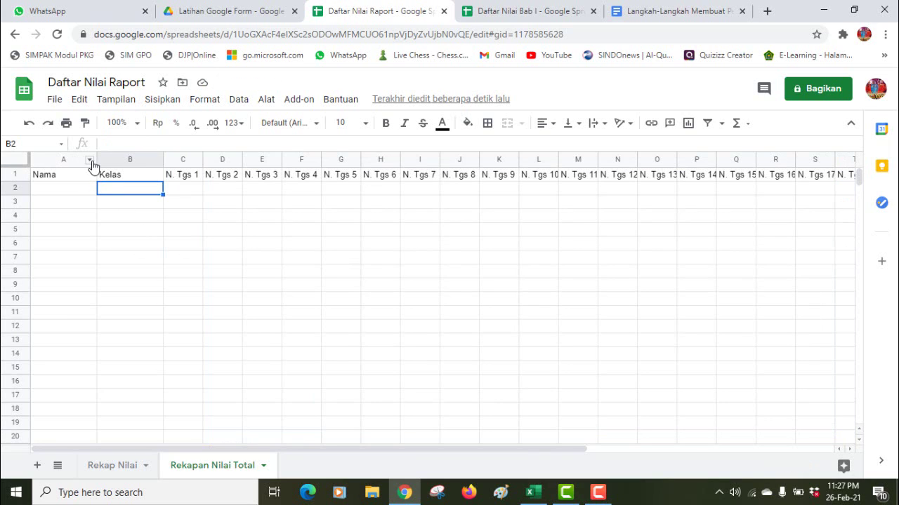
left_click(89, 160)
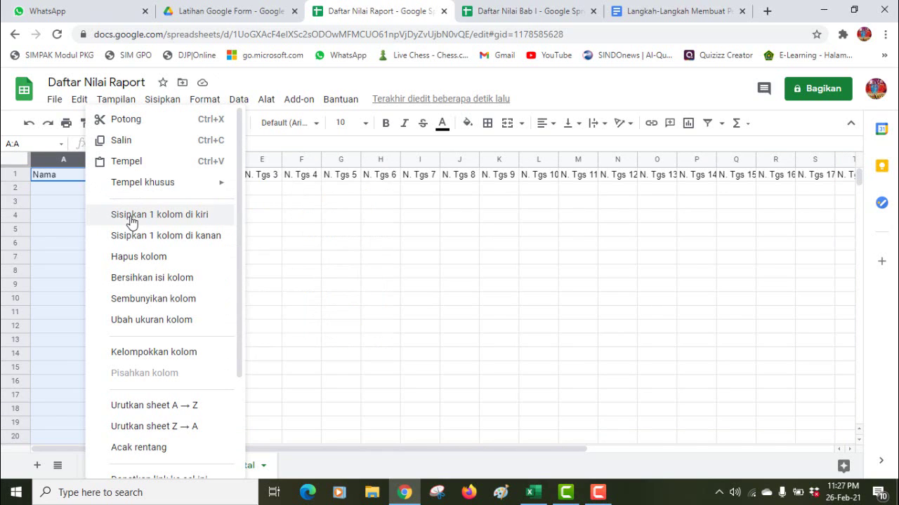
left_click(131, 222)
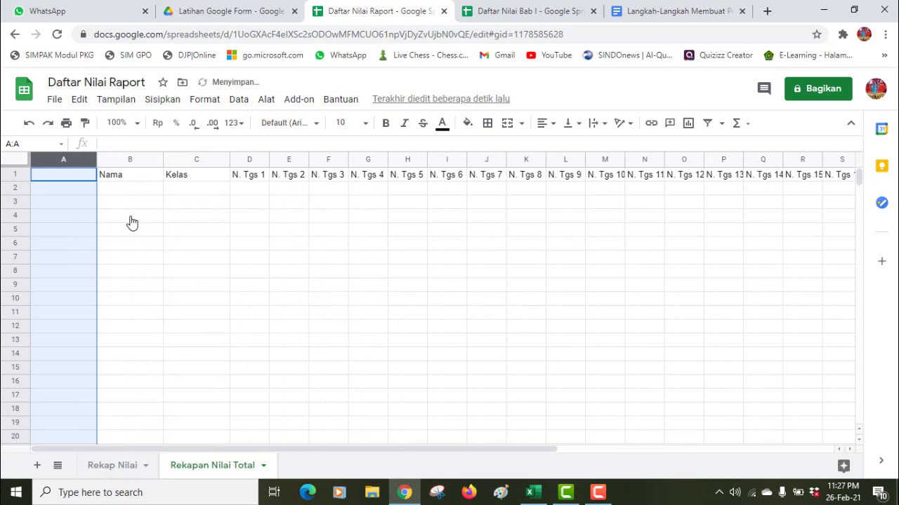
left_click(65, 178)
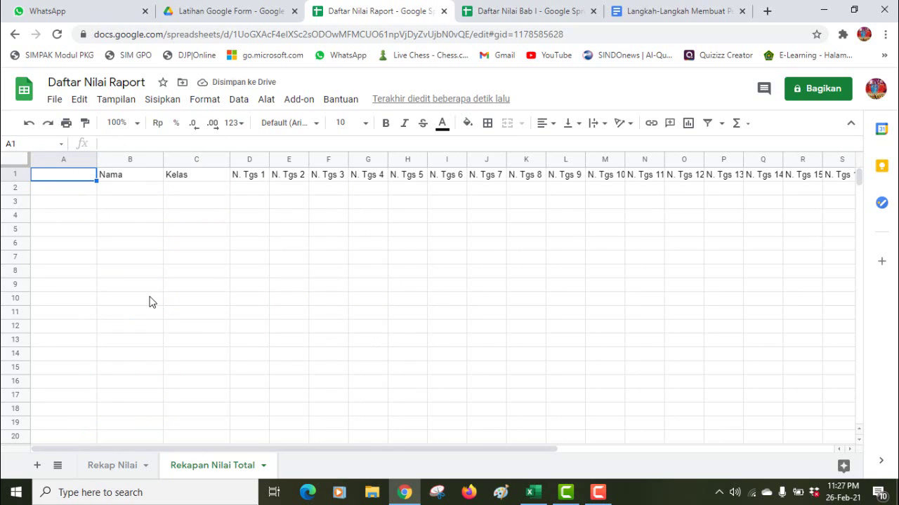
type("ID")
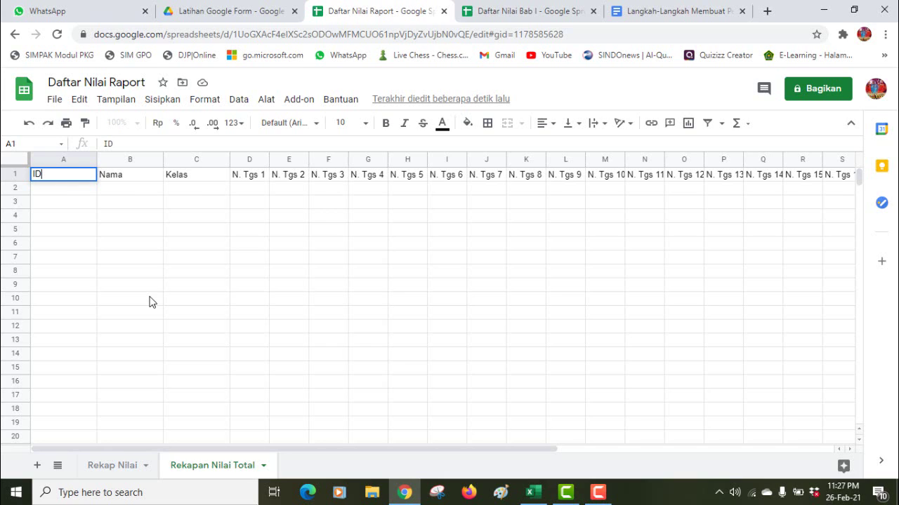
left_click(73, 191)
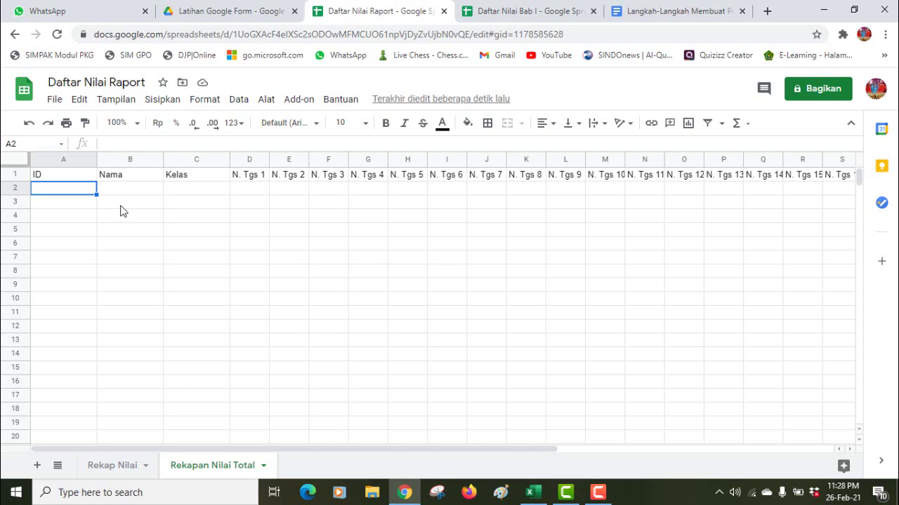
left_click(174, 188)
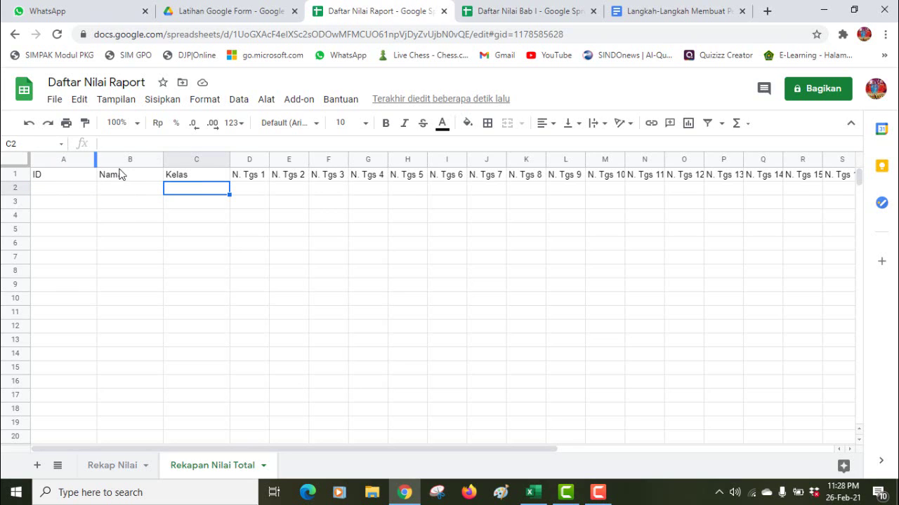
left_click(146, 192)
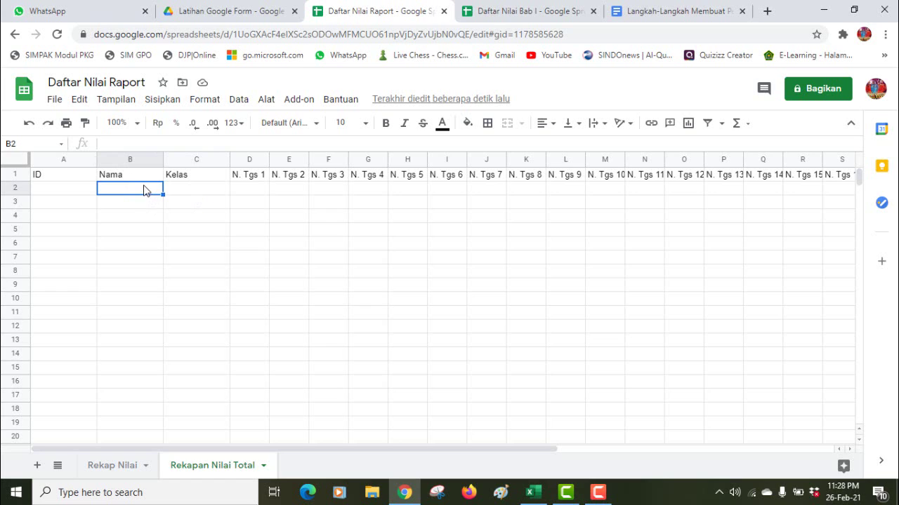
mouse_move(144, 189)
left_mouse_down()
mouse_move(199, 301)
mouse_move(220, 416)
left_mouse_up()
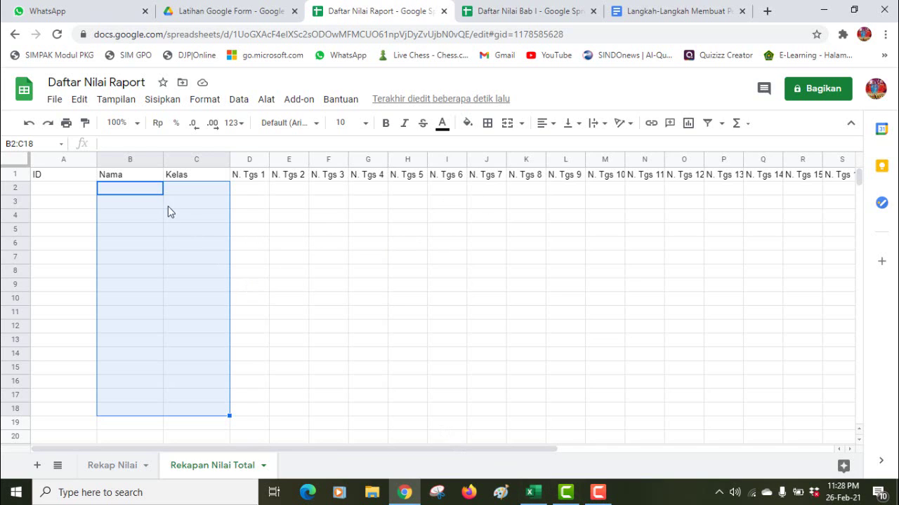
left_click(147, 193)
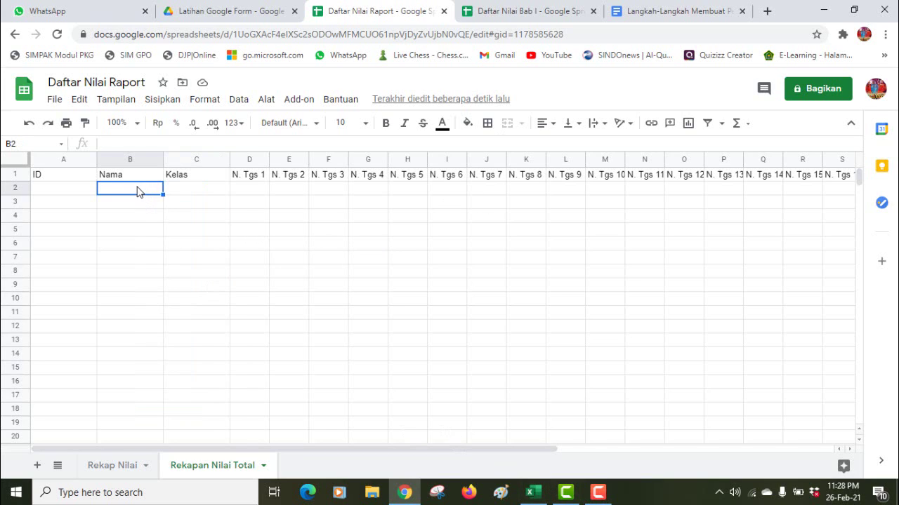
left_click_drag(138, 191, 186, 337)
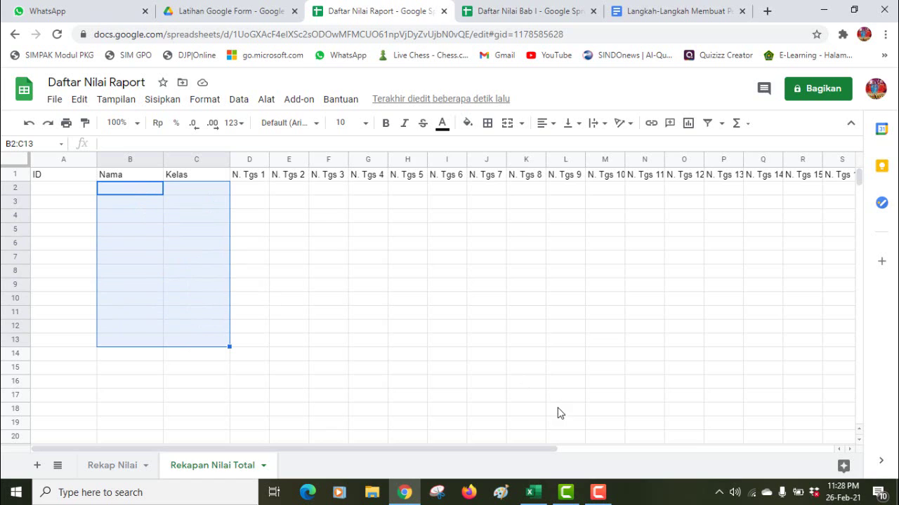
- Switch to the Absensi siswa Tahun Pelajaran 2020-2021 workbook in Excel and copy the student names and classes in G2:H129 of sheet Lembar2
left_click(531, 494)
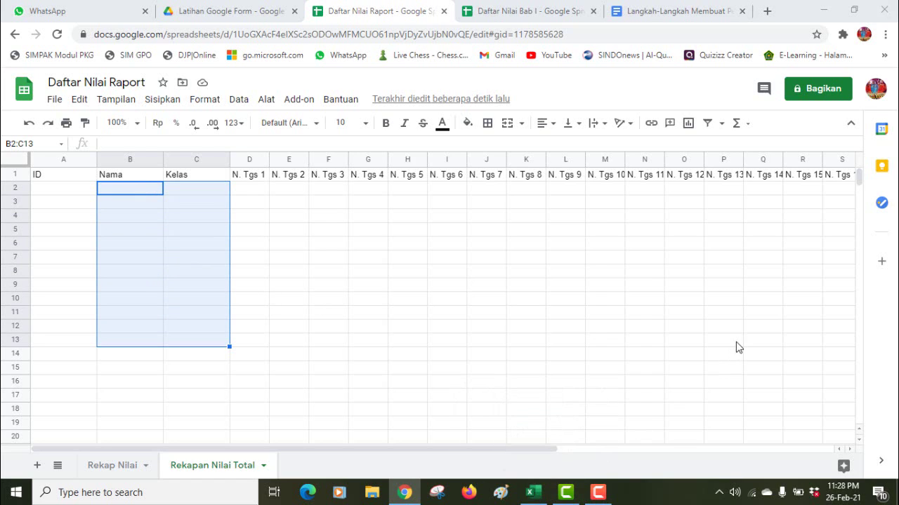
left_click(533, 490)
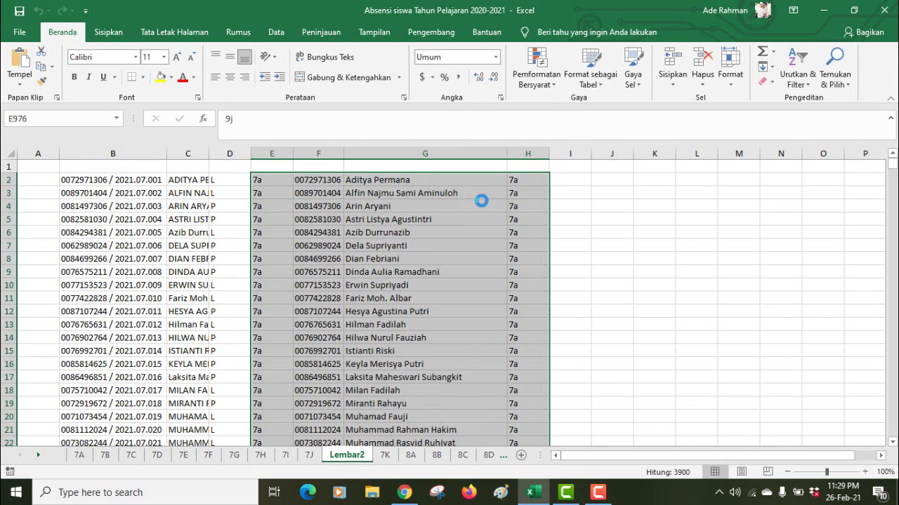
left_click(437, 182)
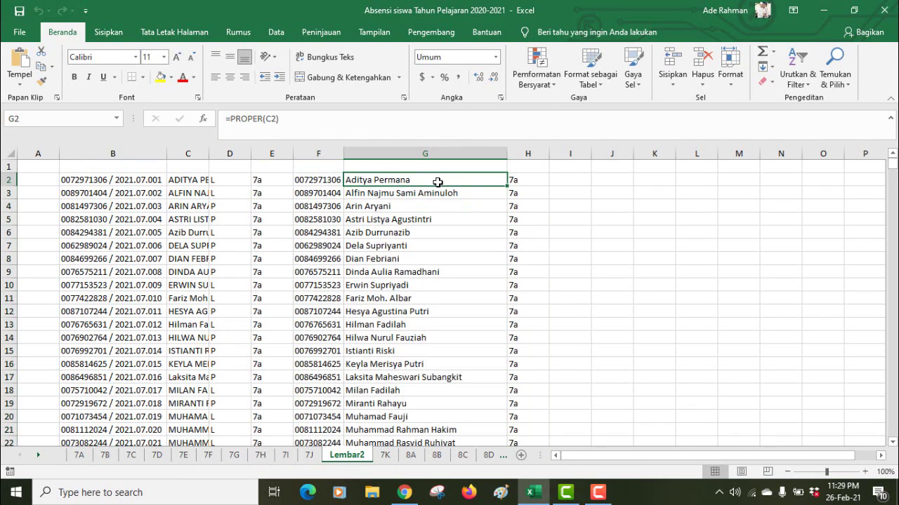
left_click_drag(437, 182, 528, 194)
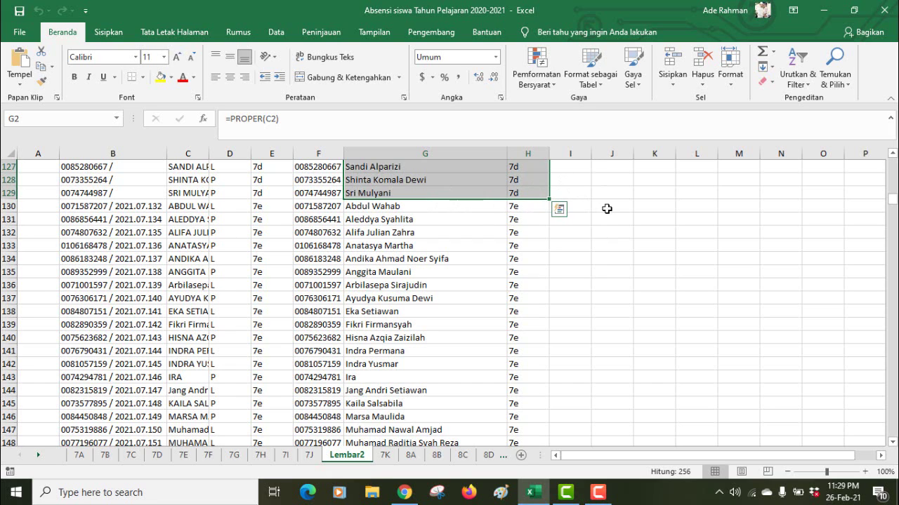
key("ctrl+c")
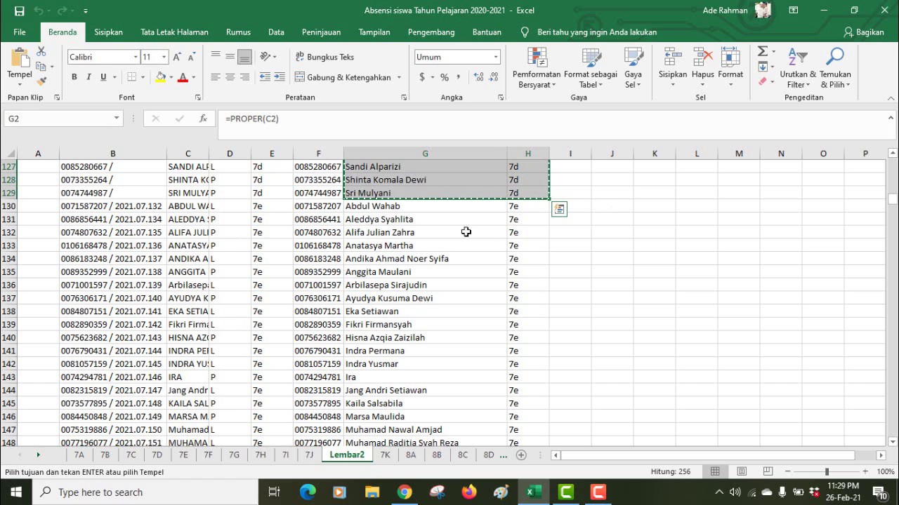
- Return to Daftar Nilai Raport in Chrome and paste the copied names and classes under Nama and Kelas, starting at B2
left_click(405, 494)
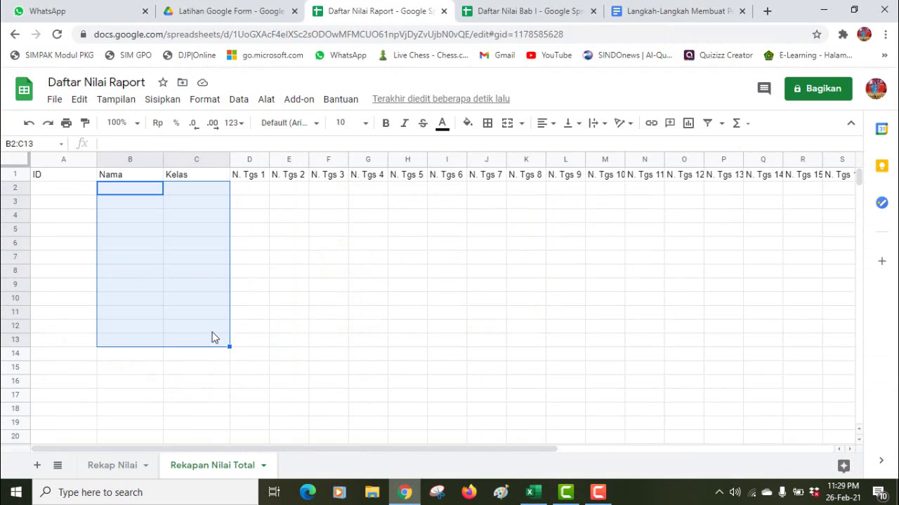
left_click(146, 190)
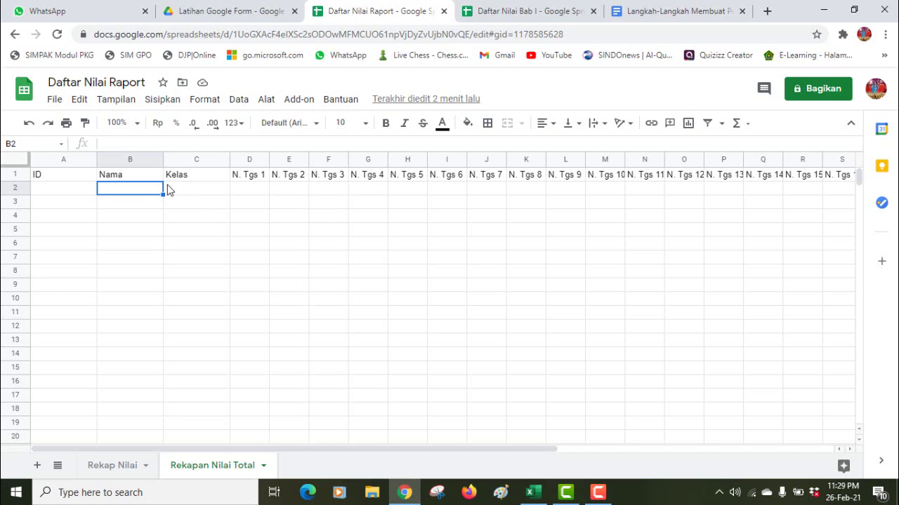
key("ctrl+v")
right_click(167, 189)
left_click(346, 258)
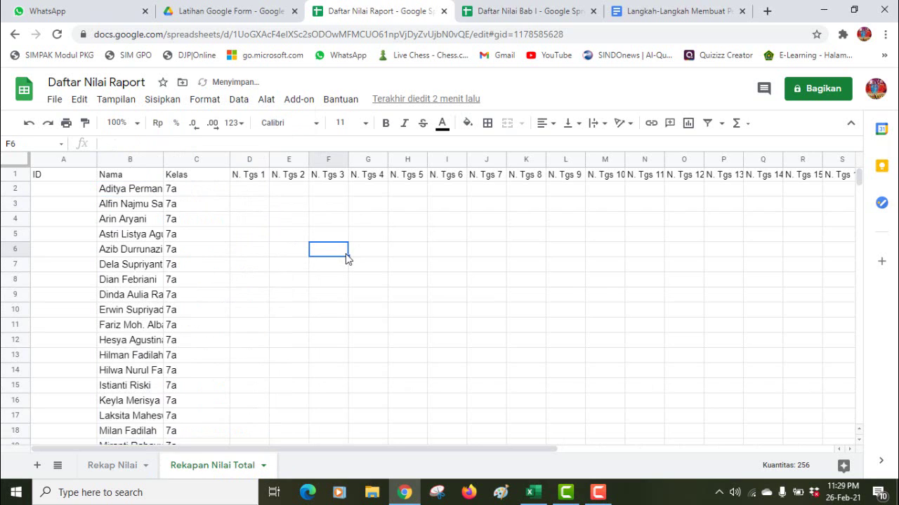
- Fit the widths of the Nama and Kelas columns to their contents and select the first empty ID cell, A2
double_click(162, 158)
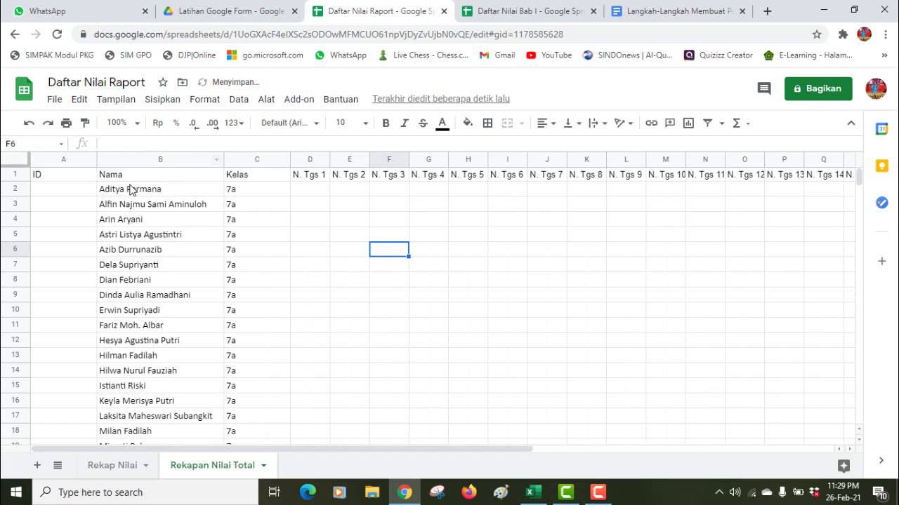
left_click_drag(289, 156, 290, 156)
double_click(290, 156)
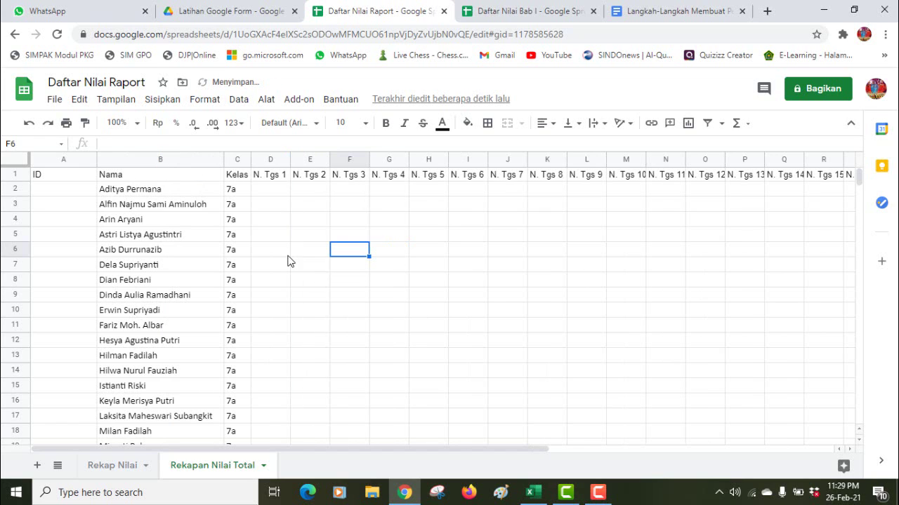
left_click(72, 191)
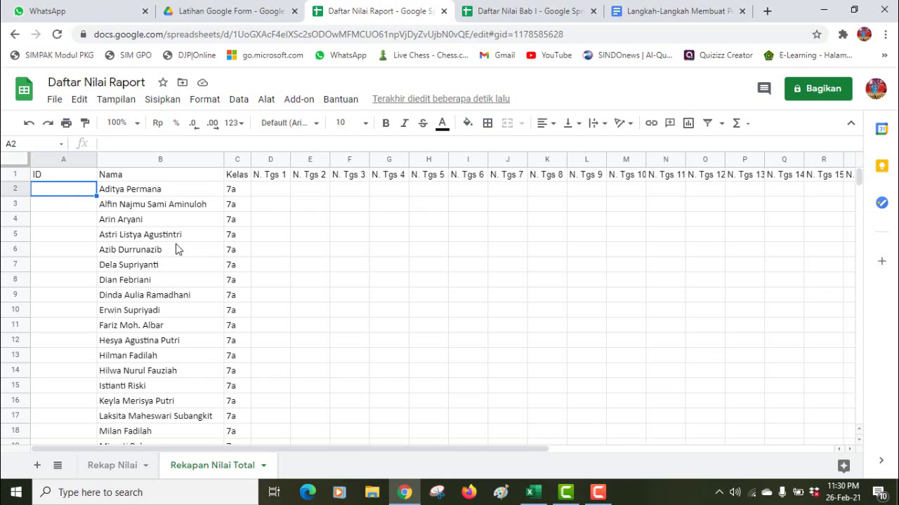
- Begin a formula in A2 that joins class cell C2 to a COUNTIF over C1:C2, as =C2&COUNTIF(C1:C2
type("=")
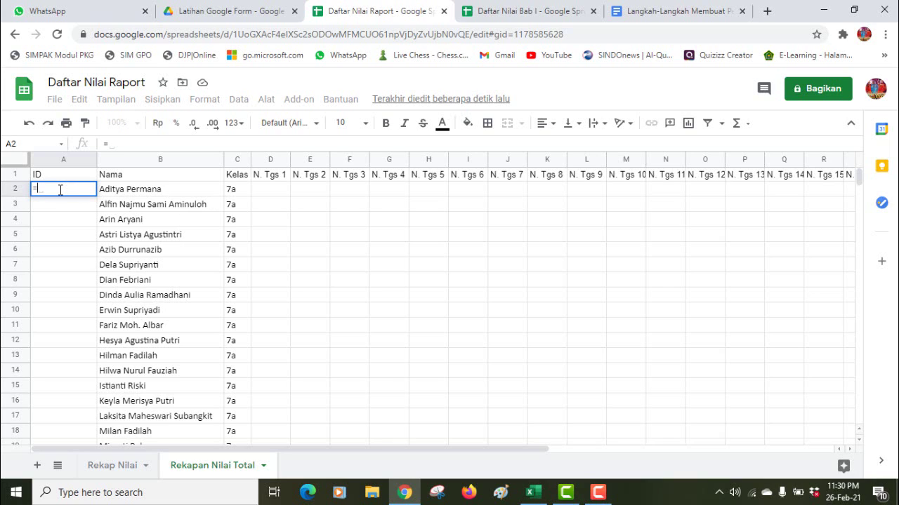
left_click(233, 191)
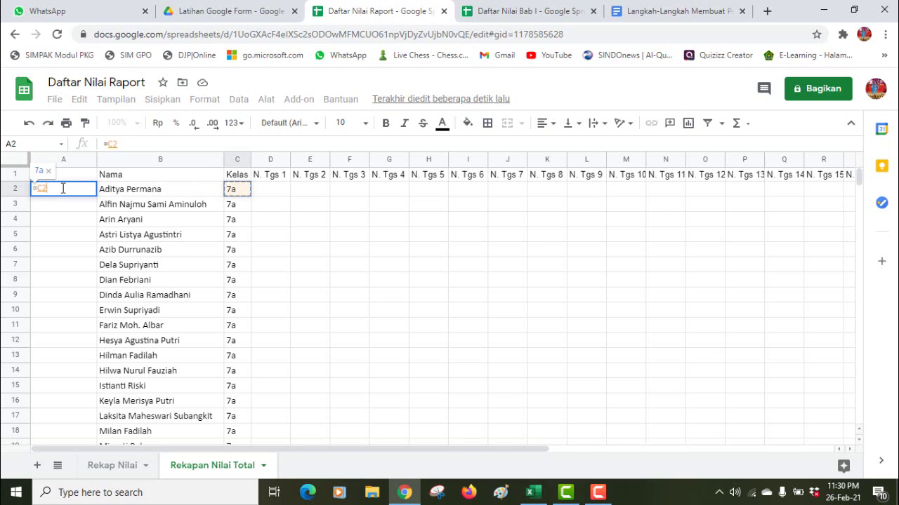
type("&")
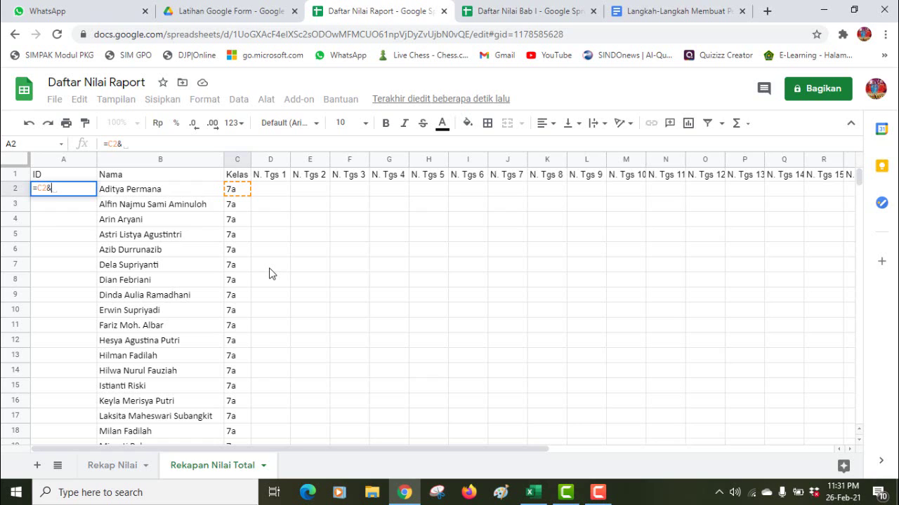
type("coun")
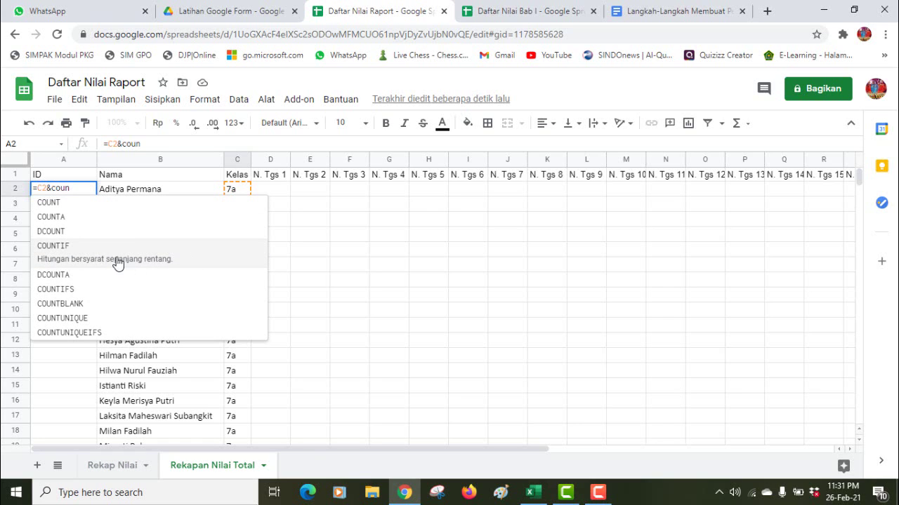
left_click(70, 254)
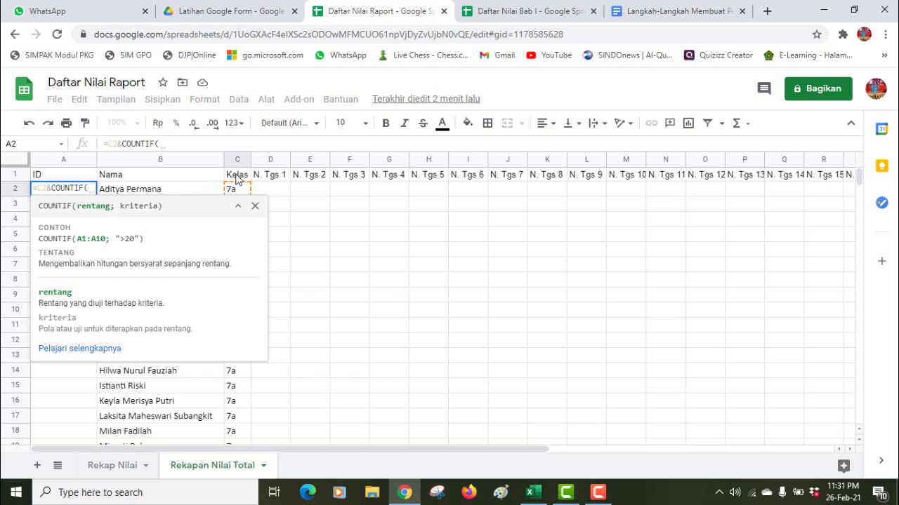
left_click_drag(237, 179, 240, 191)
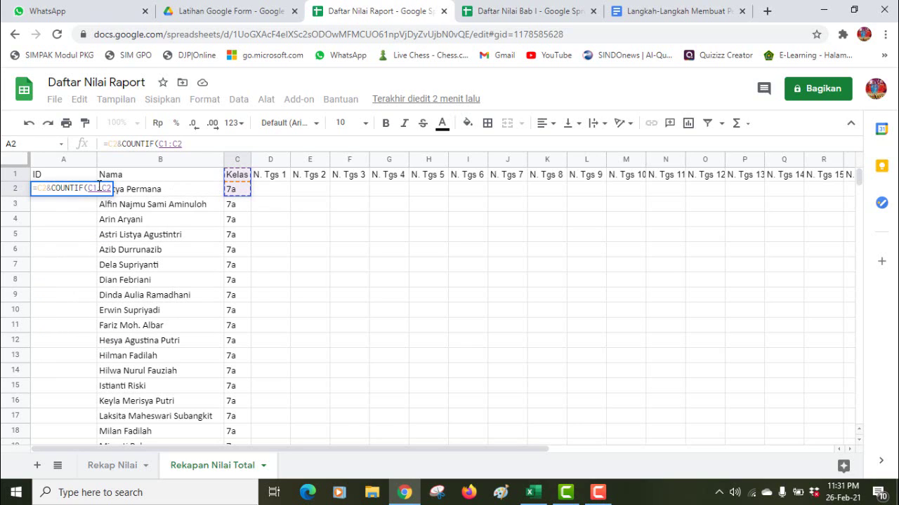
- Make the start of the COUNTIF range absolute so that it reads $C$1:C2
left_click(98, 186)
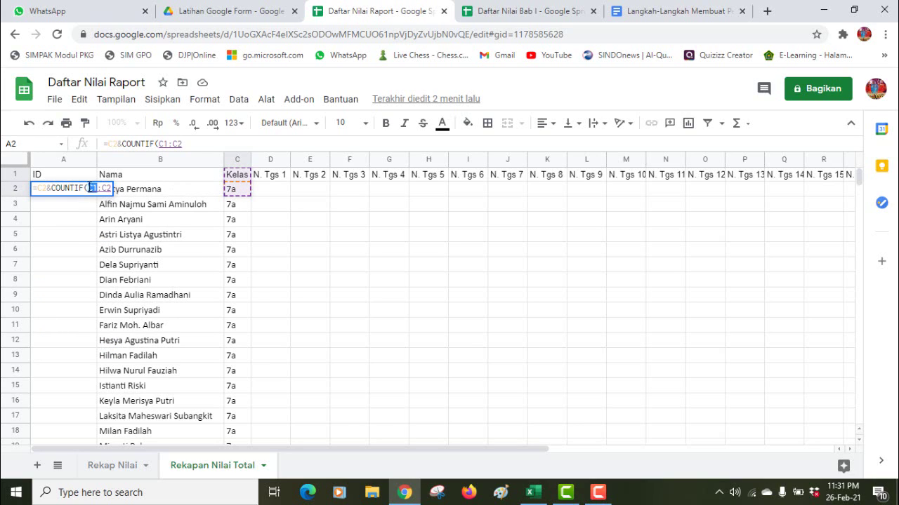
double_click(90, 187)
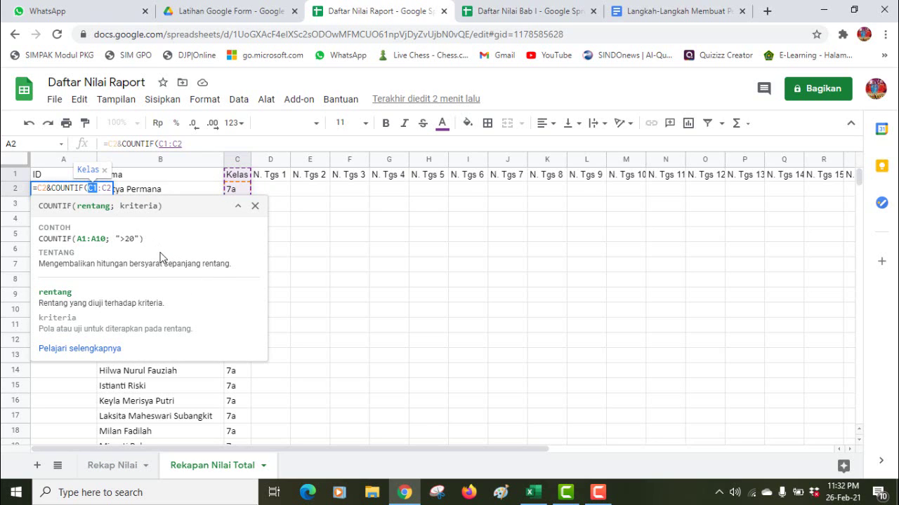
type("$C1")
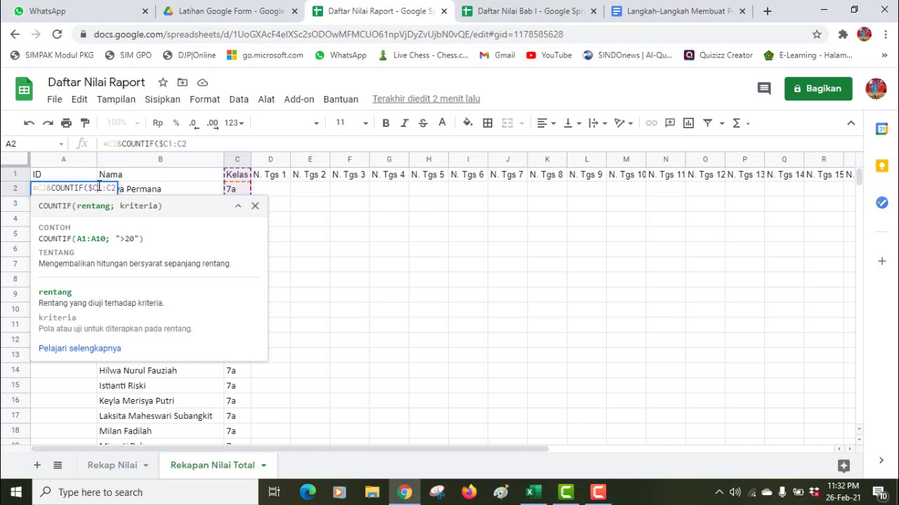
type("$")
key("Left")
key("Left")
key("Left")
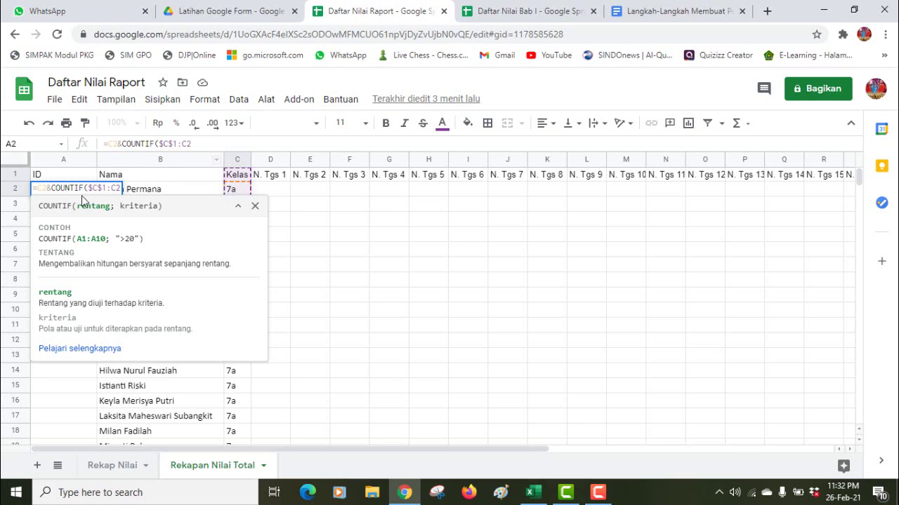
- Complete the A2 formula with C2 as the COUNTIF criterion, giving =C2&COUNTIF($C$1:C2;C2)
left_click(201, 144)
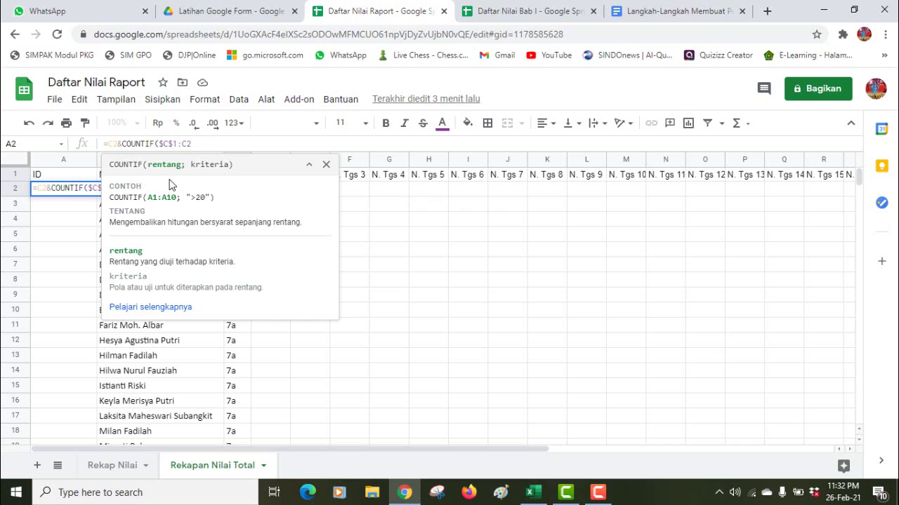
type(";")
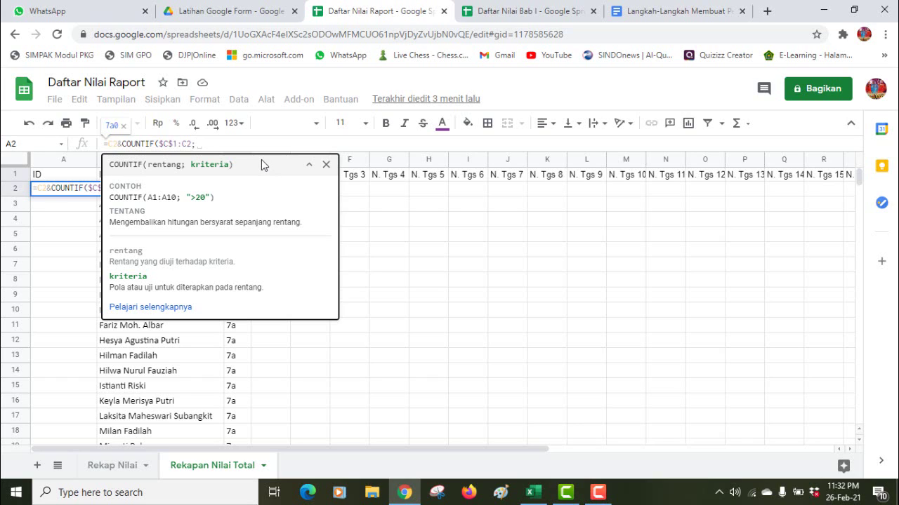
mouse_move(261, 159)
left_mouse_down()
mouse_move(245, 210)
mouse_move(252, 170)
left_mouse_up()
left_click(353, 196)
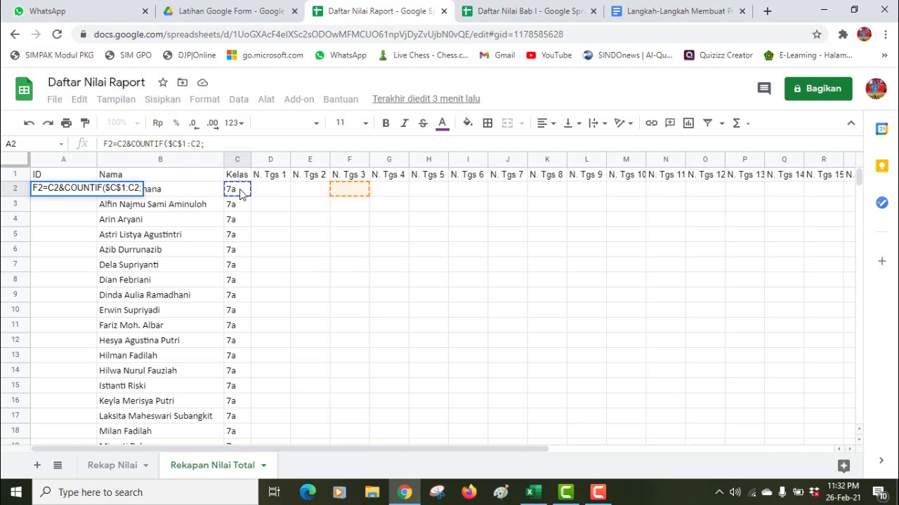
key("BackSpace")
key("BackSpace")
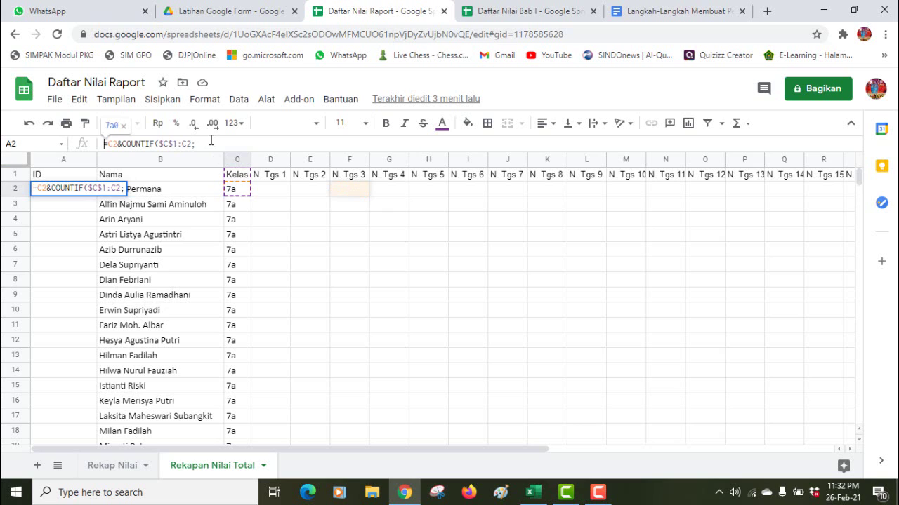
left_click(211, 140)
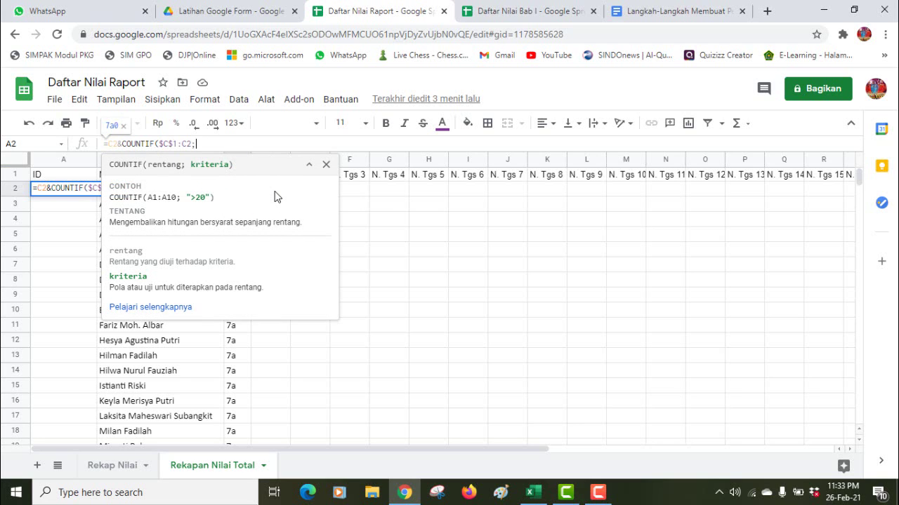
type("c2")
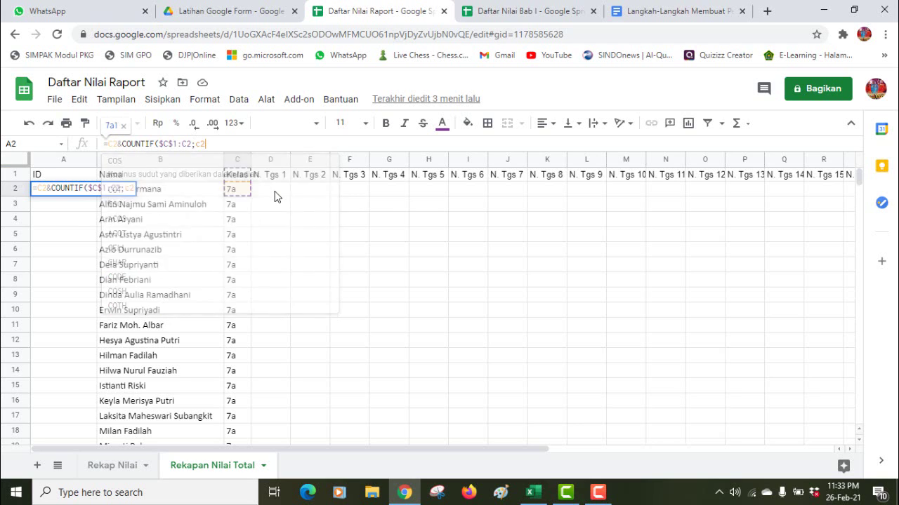
type(")")
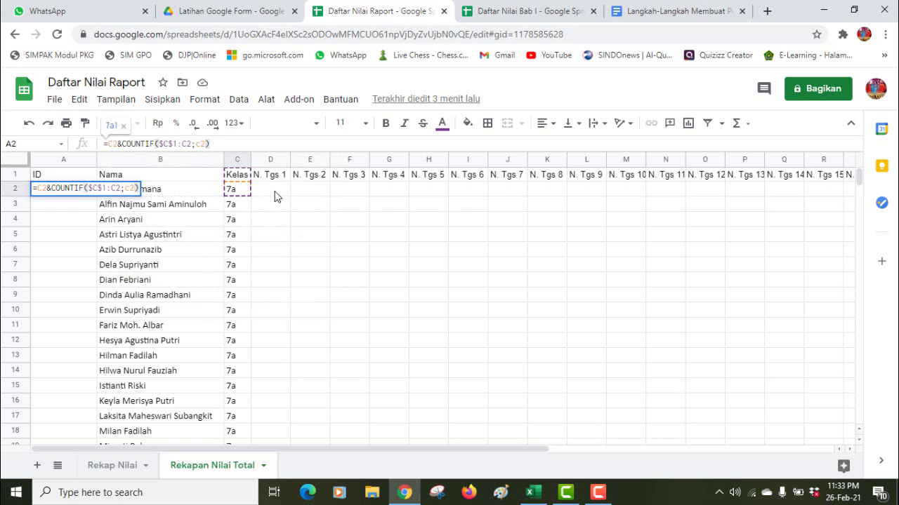
key("Return")
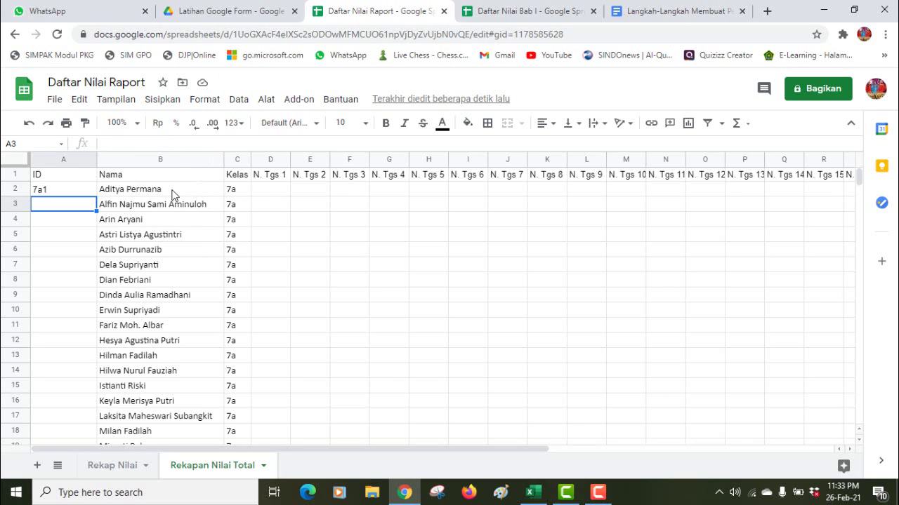
- Fill the ID formula from A2 down through A5
left_click(53, 195)
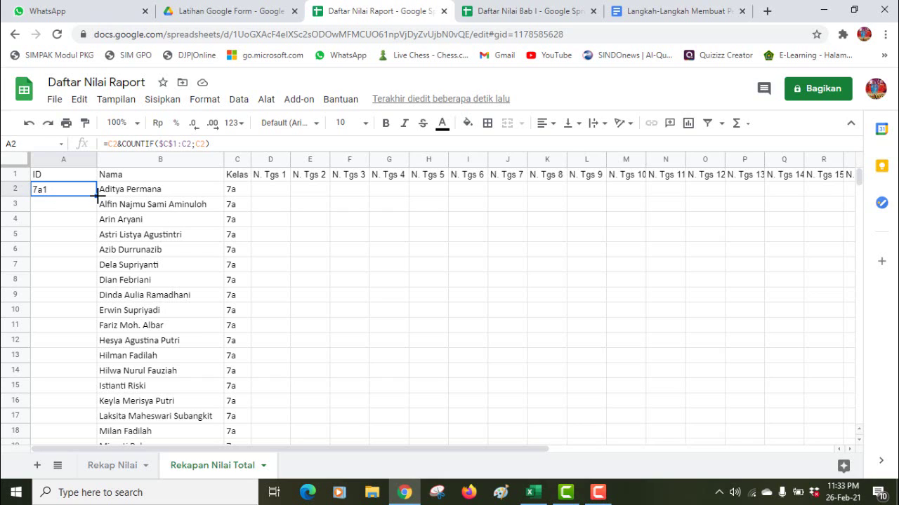
left_click_drag(96, 198, 84, 242)
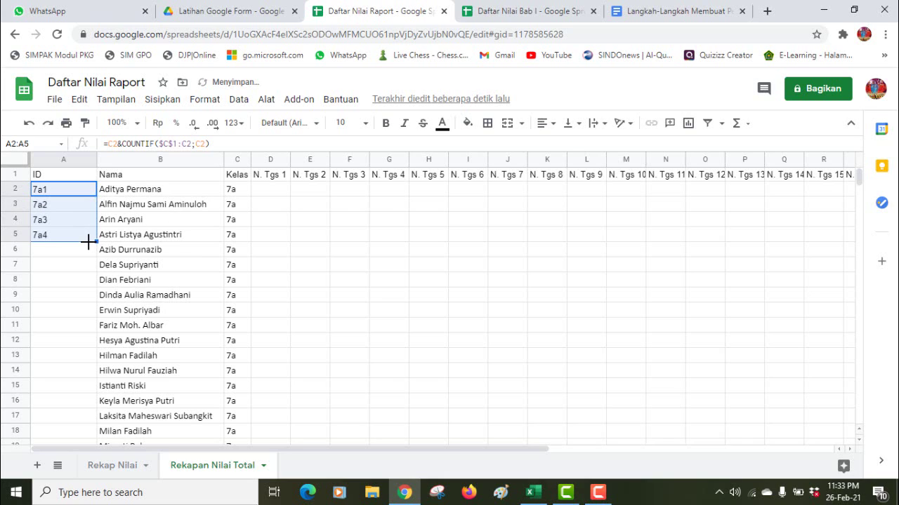
left_click(50, 265)
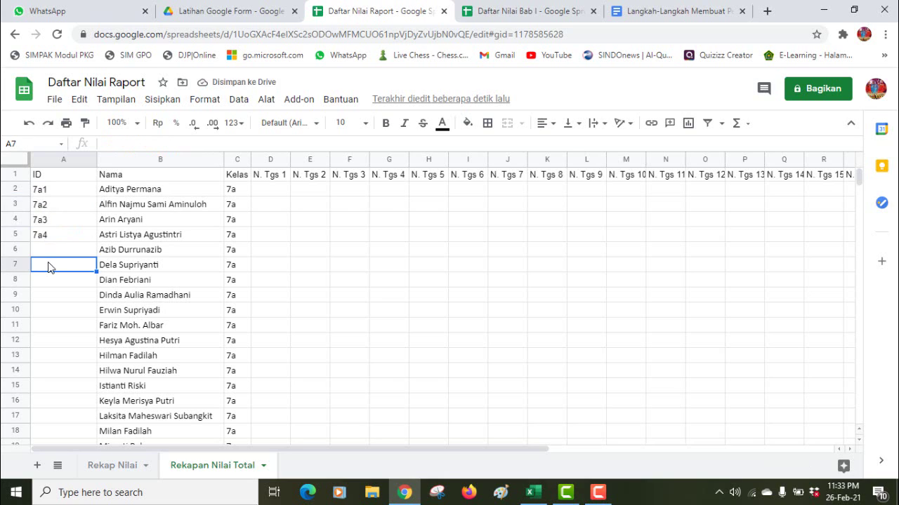
- Examine the ID formulas in A2 through A5 and the class cells that each COUNTIF range covers
left_click(51, 197)
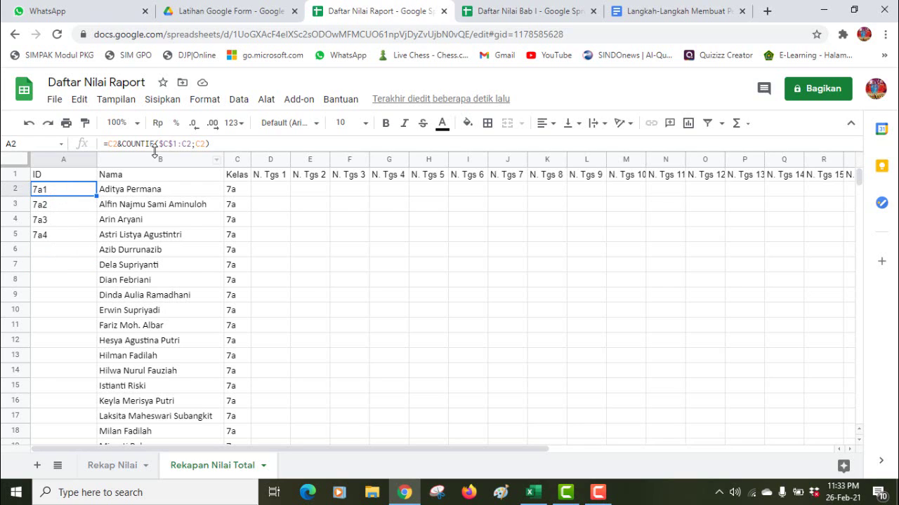
left_click(222, 143)
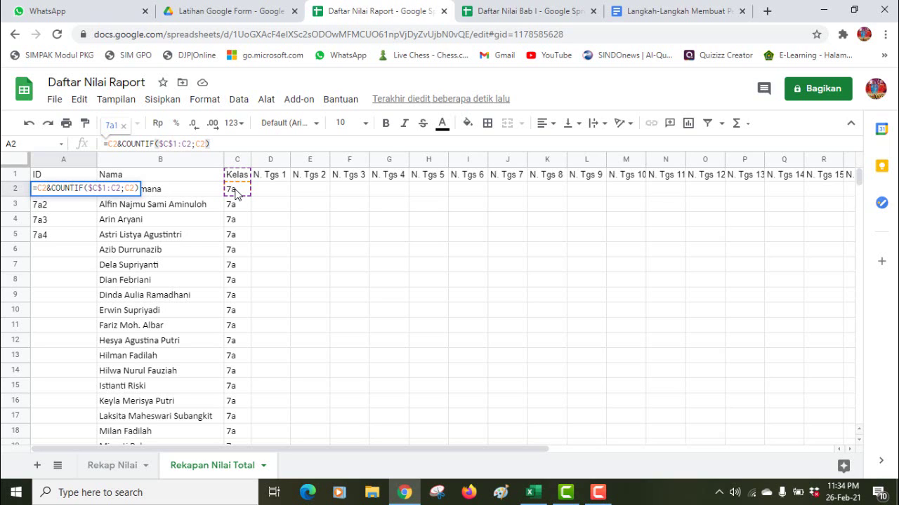
key("Return")
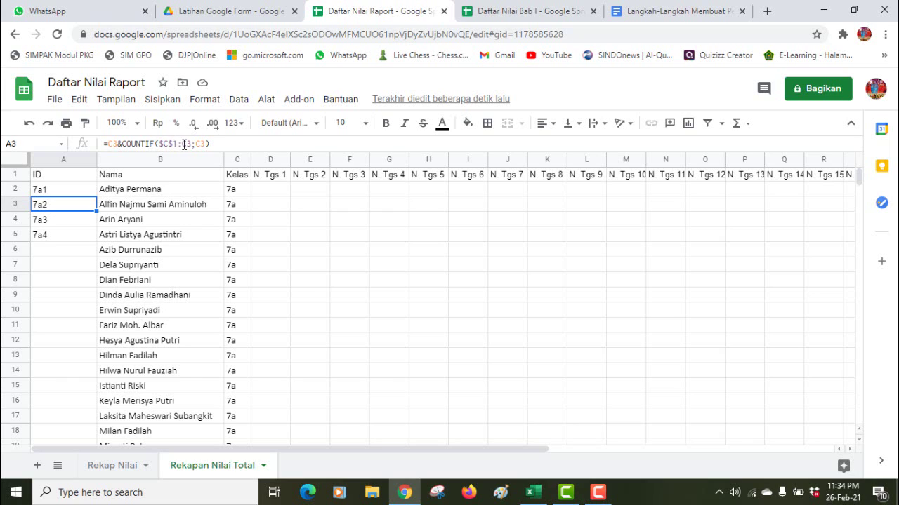
left_click(80, 193)
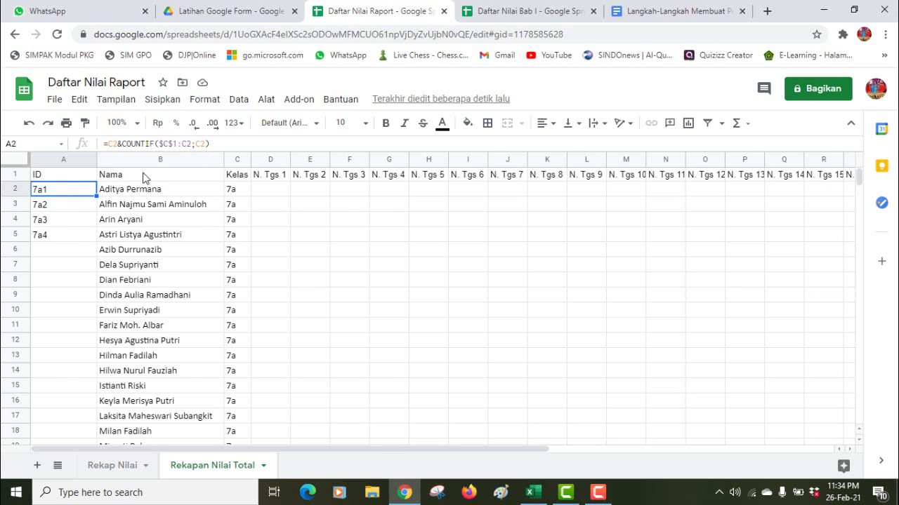
left_click(59, 210)
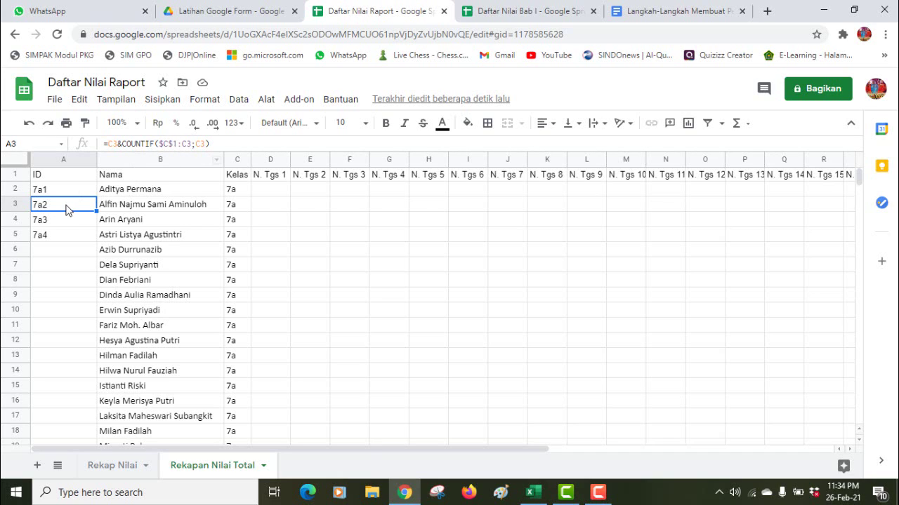
left_click(231, 146)
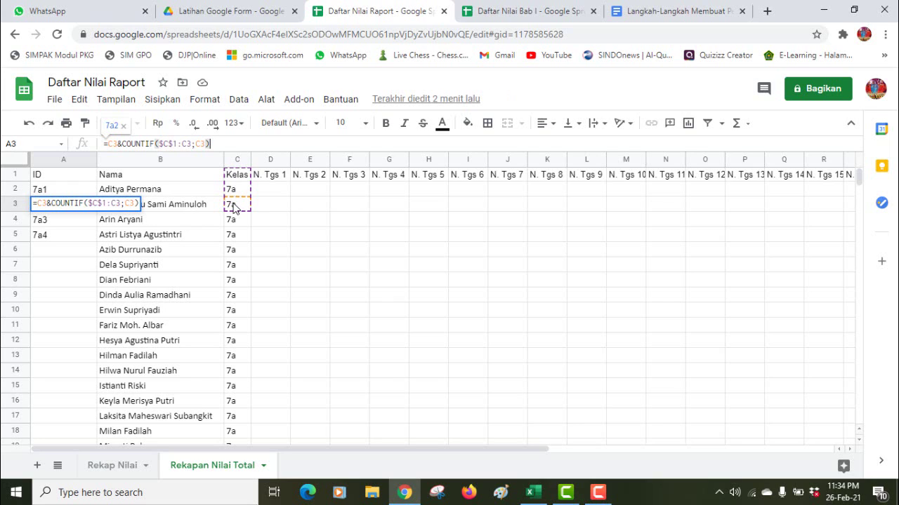
key("Return")
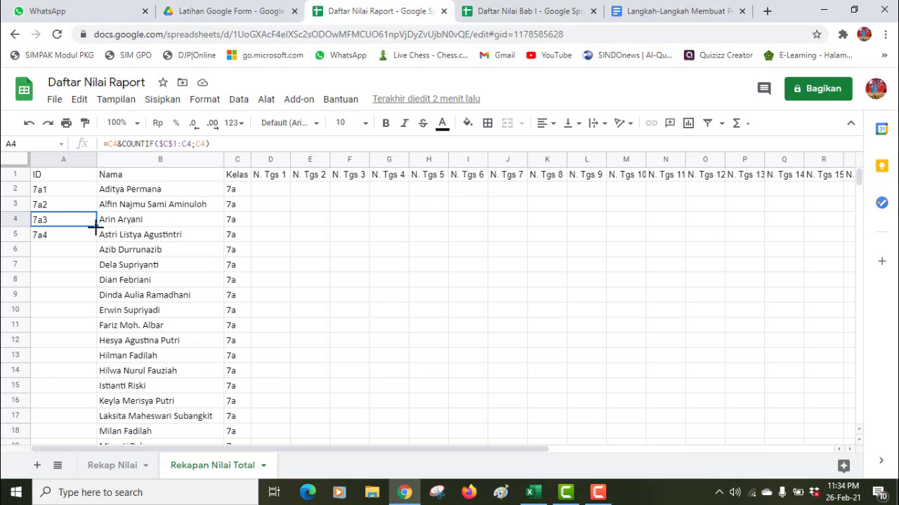
left_click(260, 143)
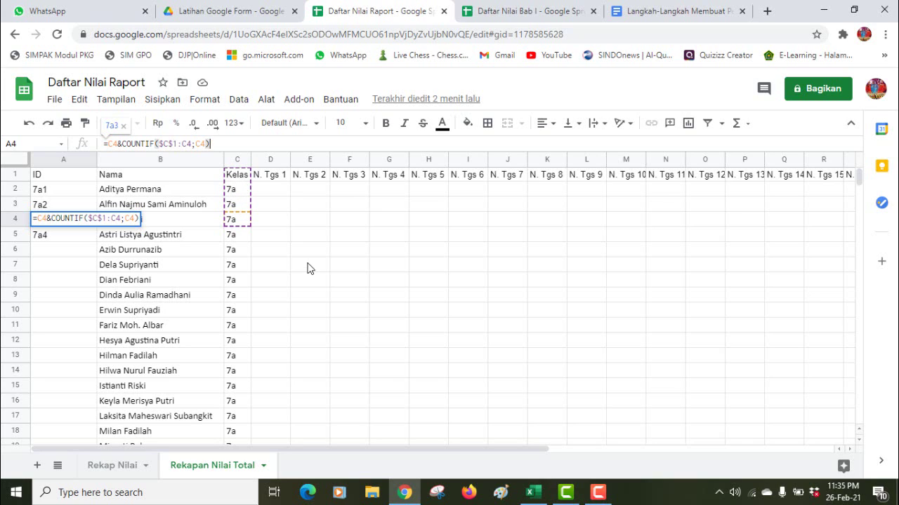
key("Return")
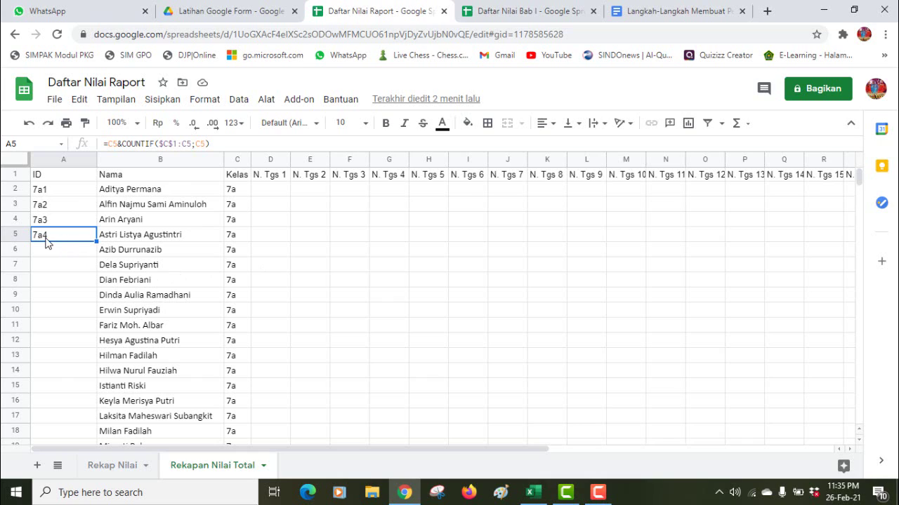
left_click(222, 144)
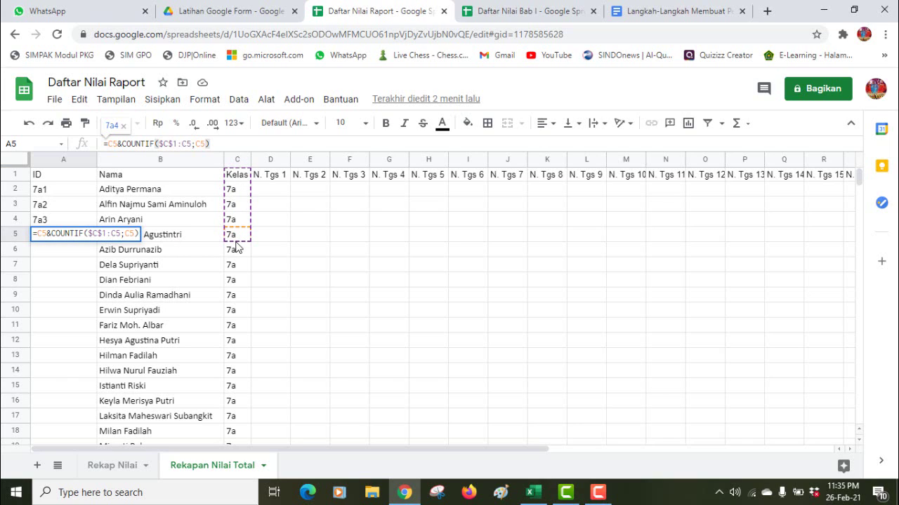
key("Return")
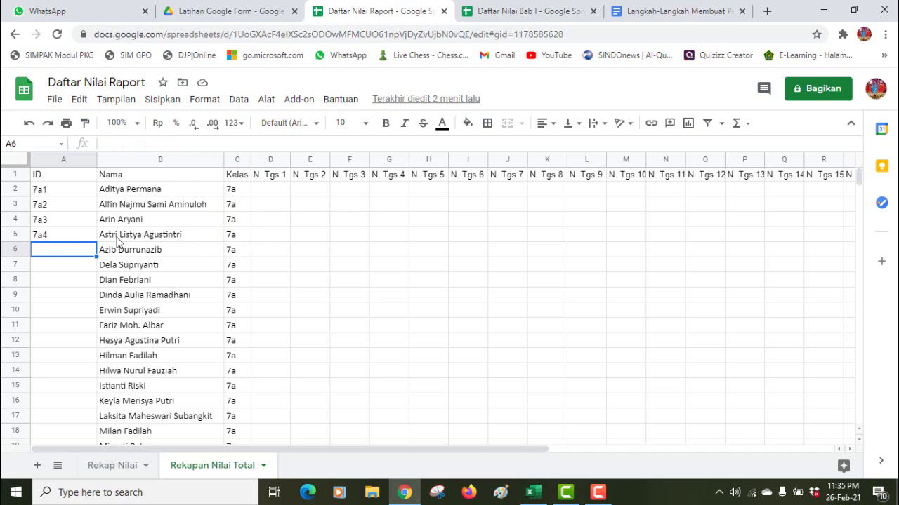
- Fill the ID formula from A5 down to A129 and fit the ID column's width to its contents
left_click(61, 238)
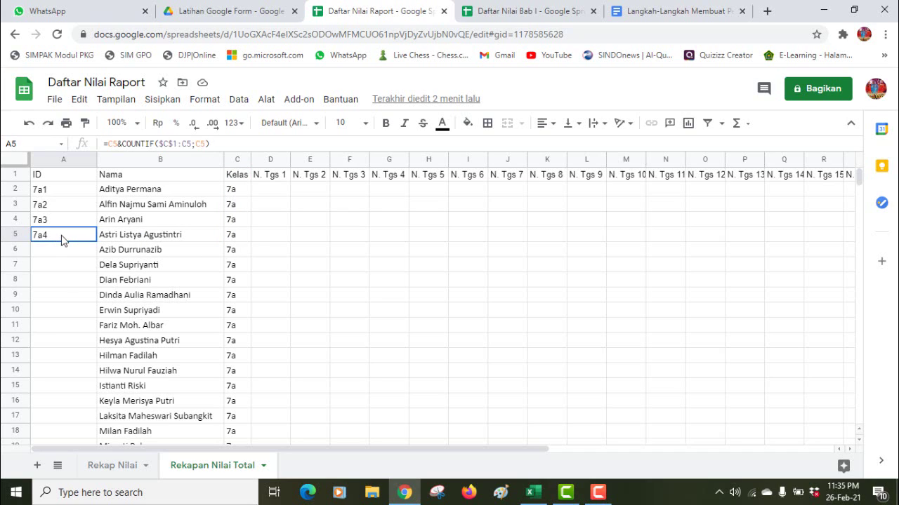
left_click_drag(96, 241, 84, 419)
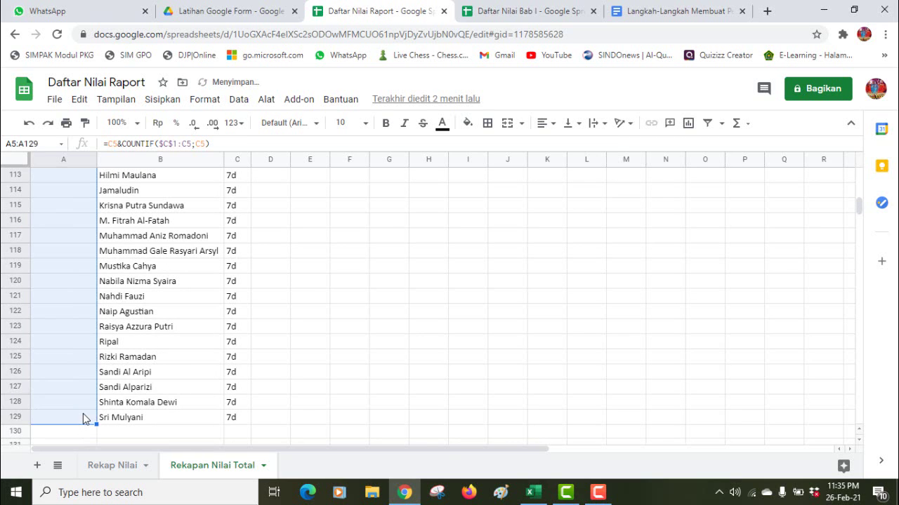
double_click(95, 161)
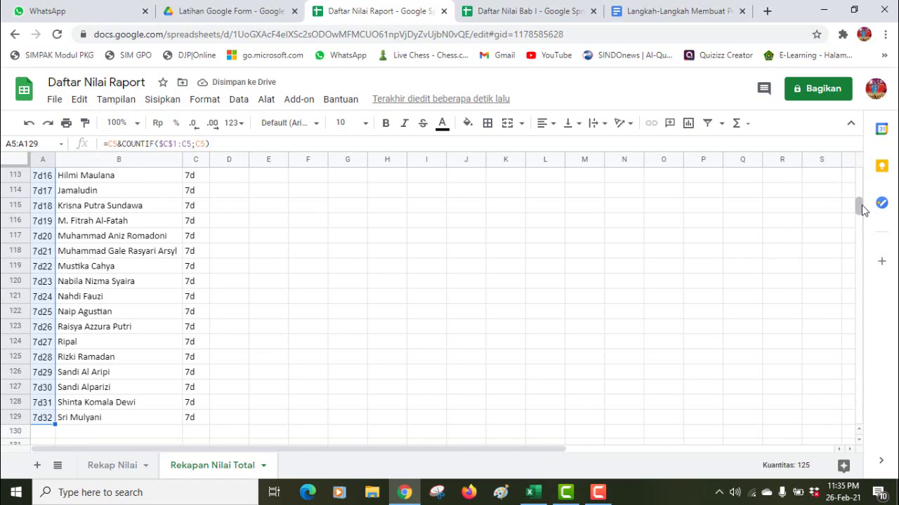
- Examine the ID formulas in A98 through A100 and the class cells in C98 and C99, where class 7d begins
left_click_drag(863, 210, 859, 202)
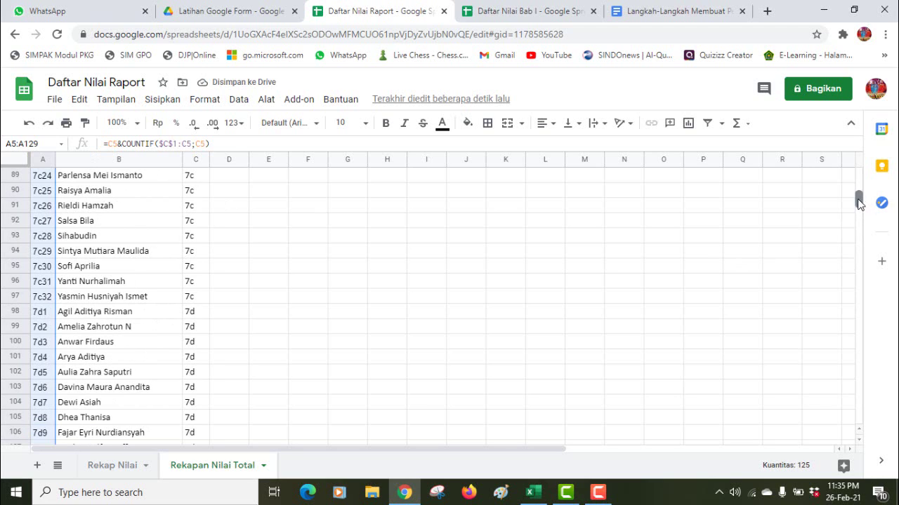
left_click(191, 328)
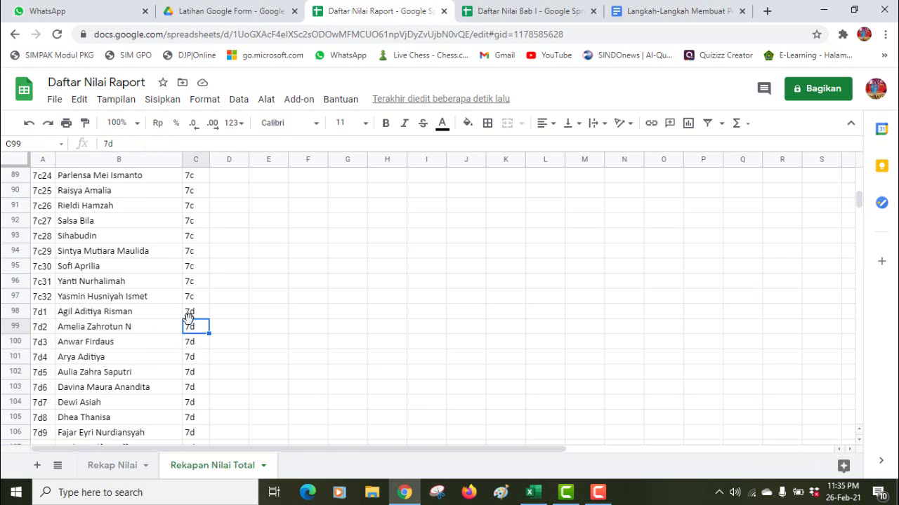
left_click(189, 316)
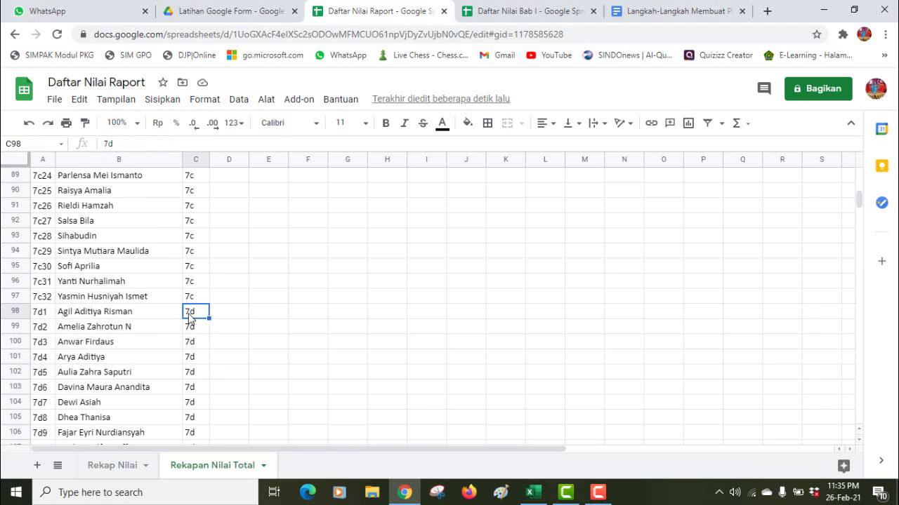
left_click(44, 312)
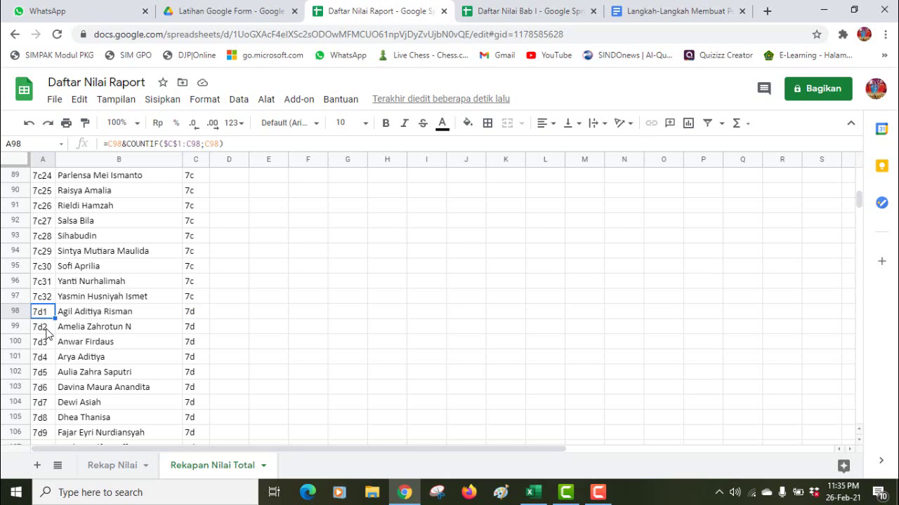
left_click(47, 329)
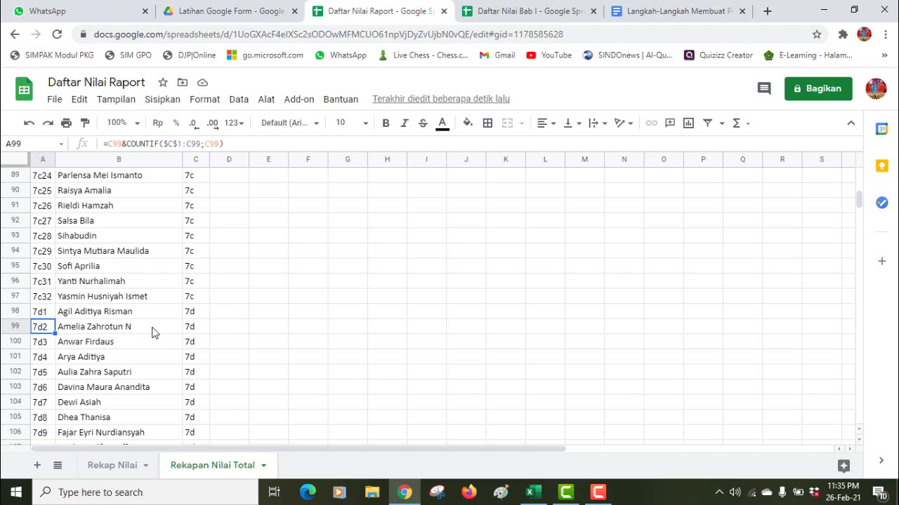
left_click(52, 346)
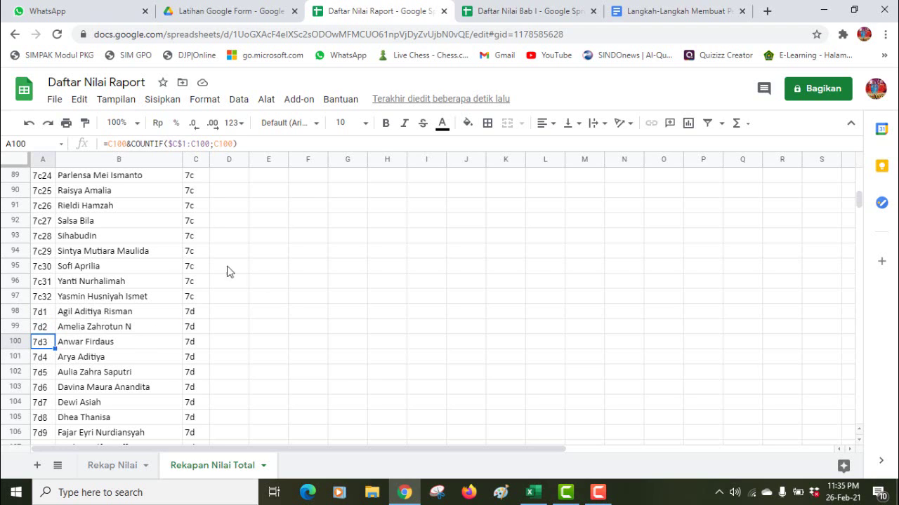
left_click_drag(859, 197, 861, 172)
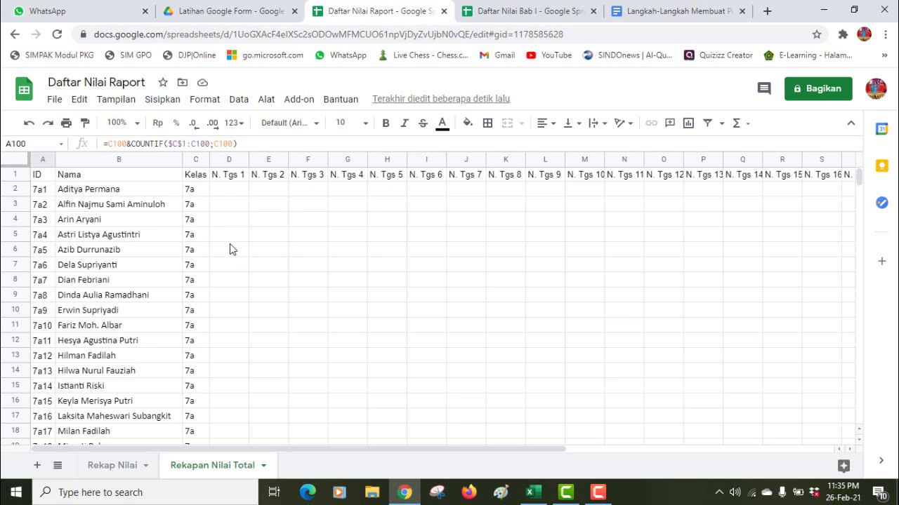
- Examine the name and score blocks for Pertemuan Ke-1 through Ke-4 on the Rekap Nilai sheet and compare them with Rekapan Nilai Total
left_click(231, 193)
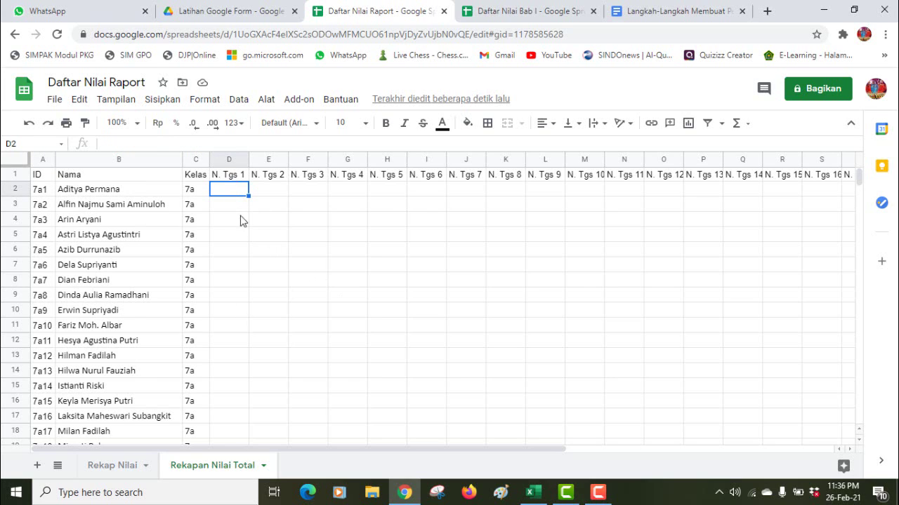
left_click(111, 467)
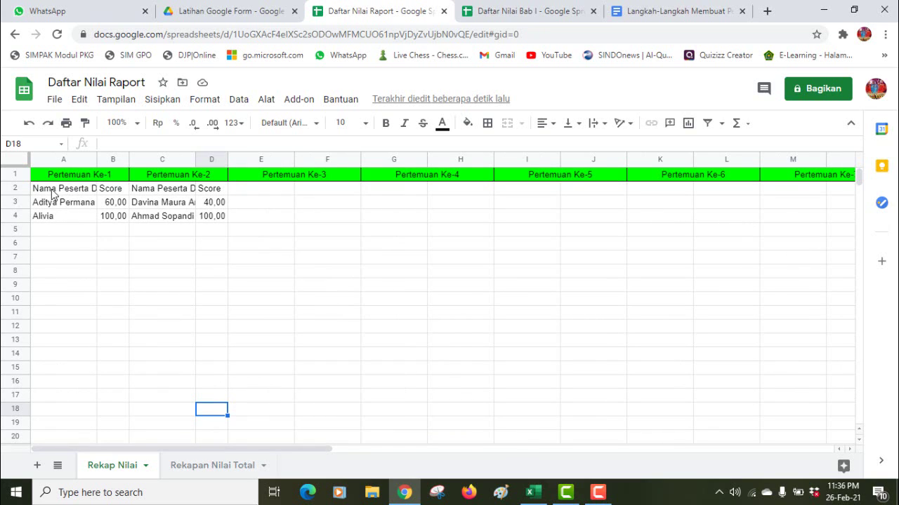
left_click_drag(60, 191, 104, 225)
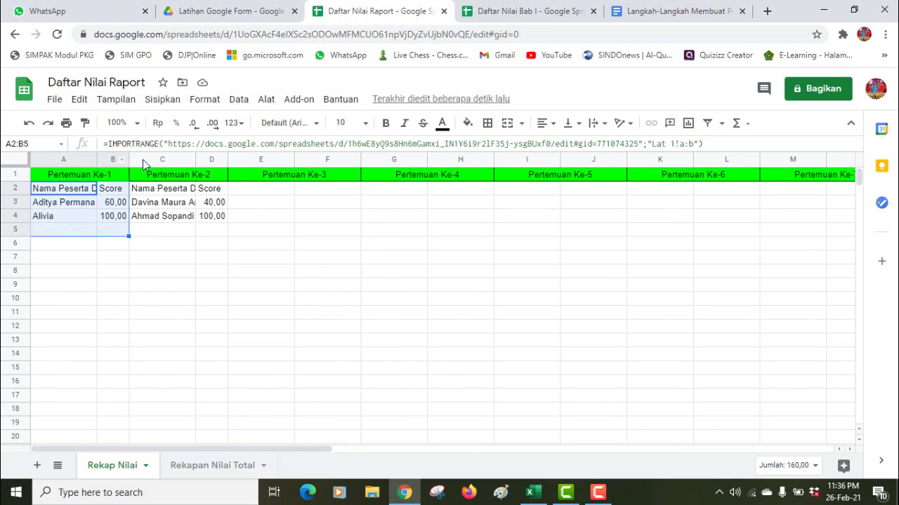
left_click(150, 193)
left_click_drag(149, 193, 208, 235)
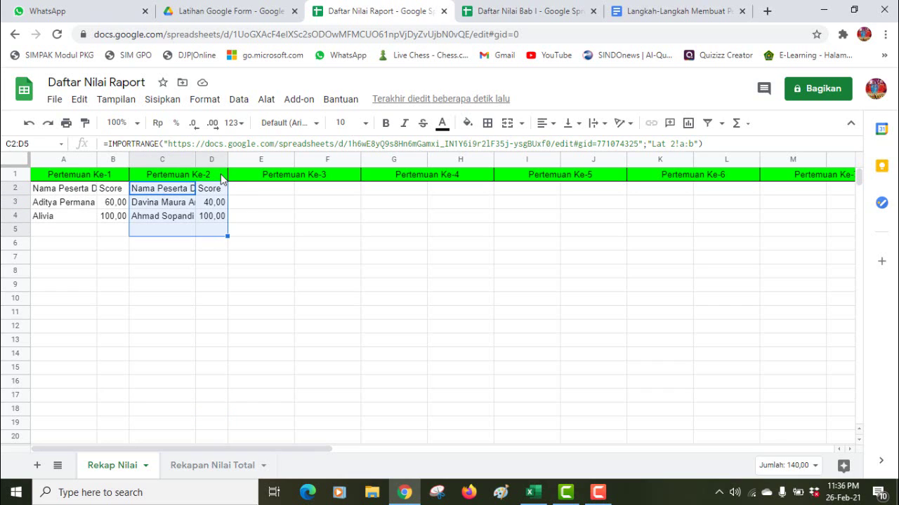
left_click_drag(240, 188, 321, 249)
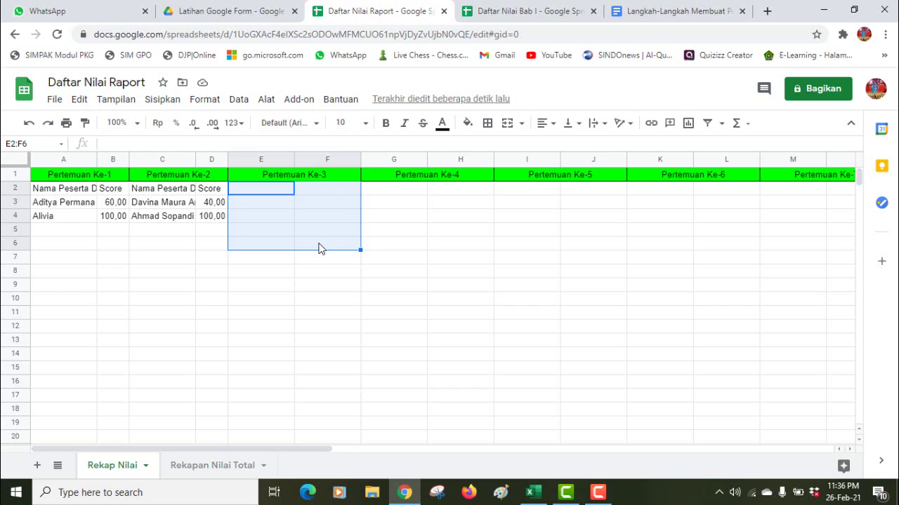
left_click_drag(271, 188, 334, 222)
left_click_drag(422, 192, 452, 222)
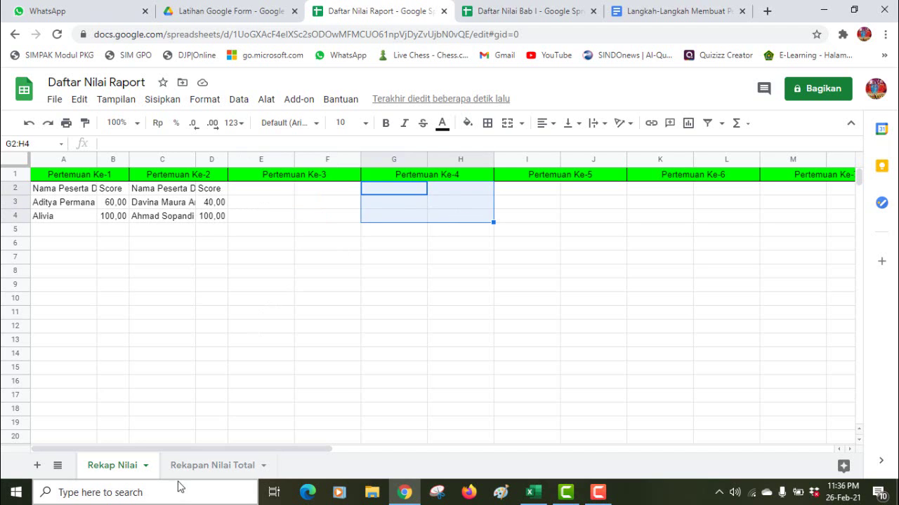
left_click(197, 468)
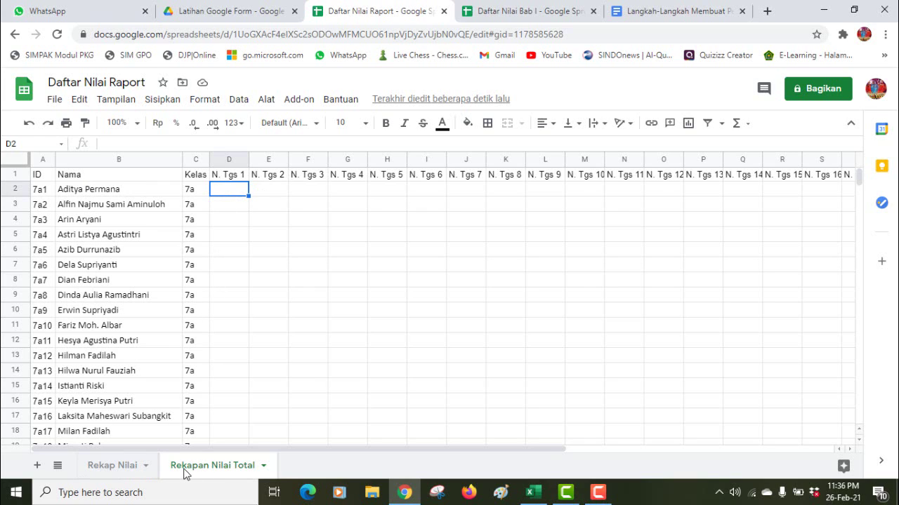
left_click(105, 467)
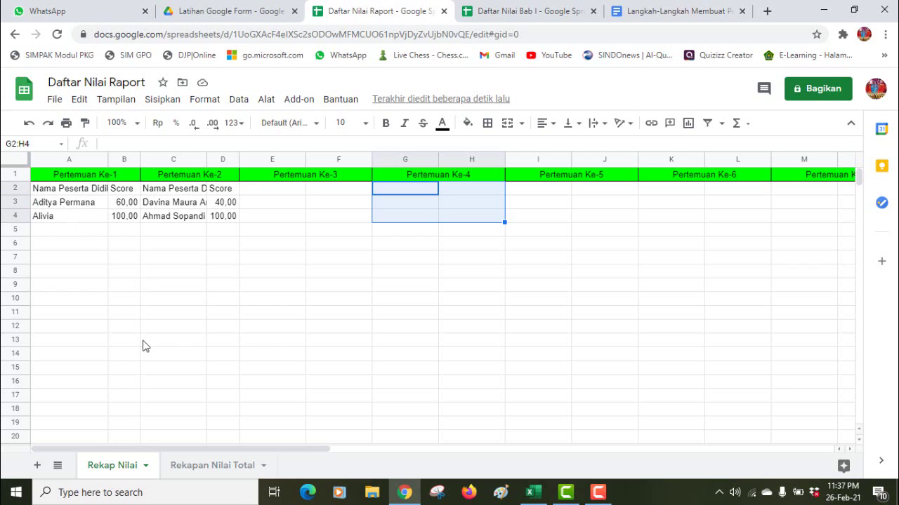
left_click(217, 465)
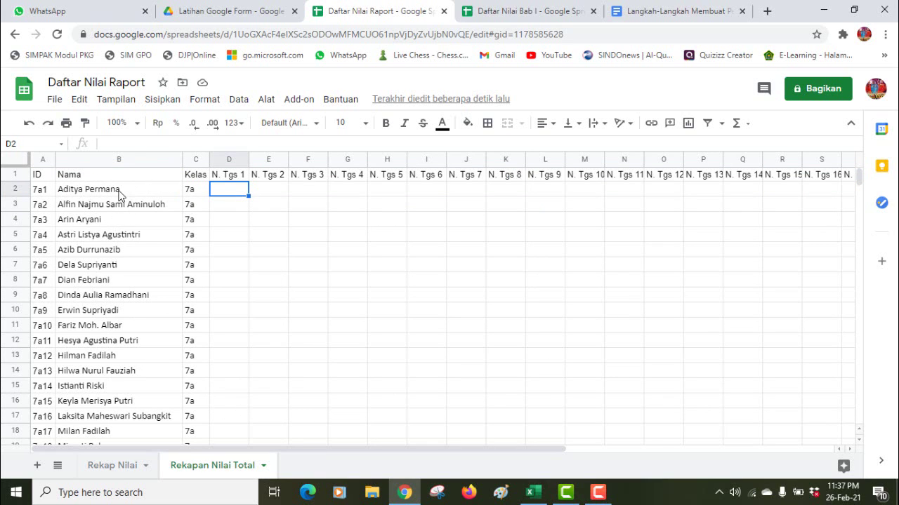
- Start a VLOOKUP formula in D2 of Rekapan Nilai Total with B2 as the search key
left_click(118, 194)
left_click(228, 192)
type("=")
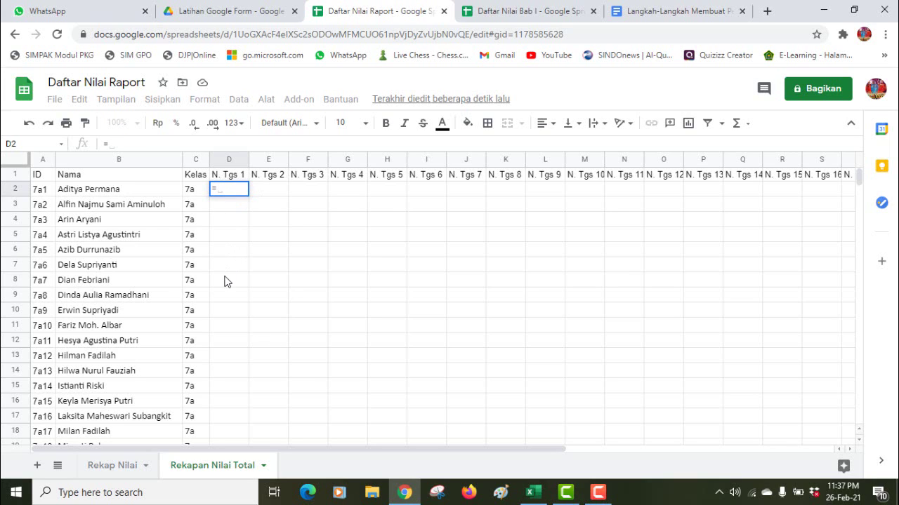
type("vloo")
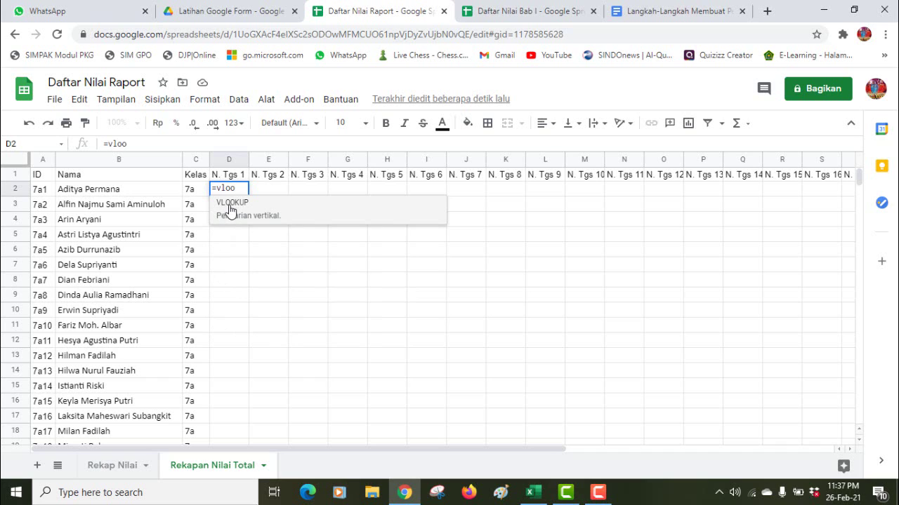
left_click(230, 207)
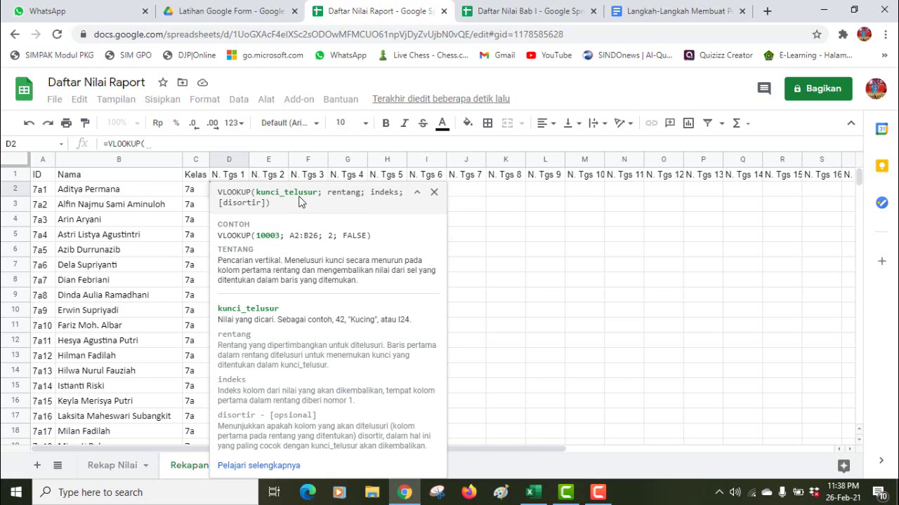
left_click(206, 142)
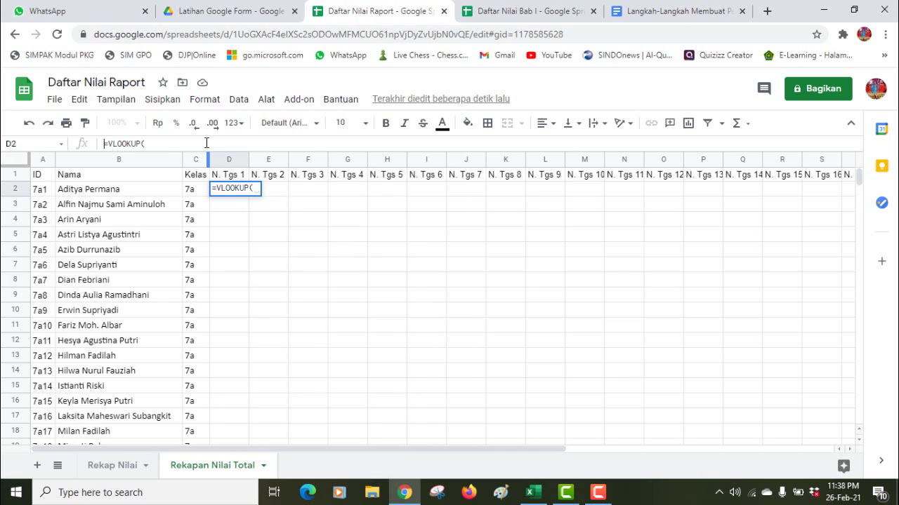
left_click(191, 143)
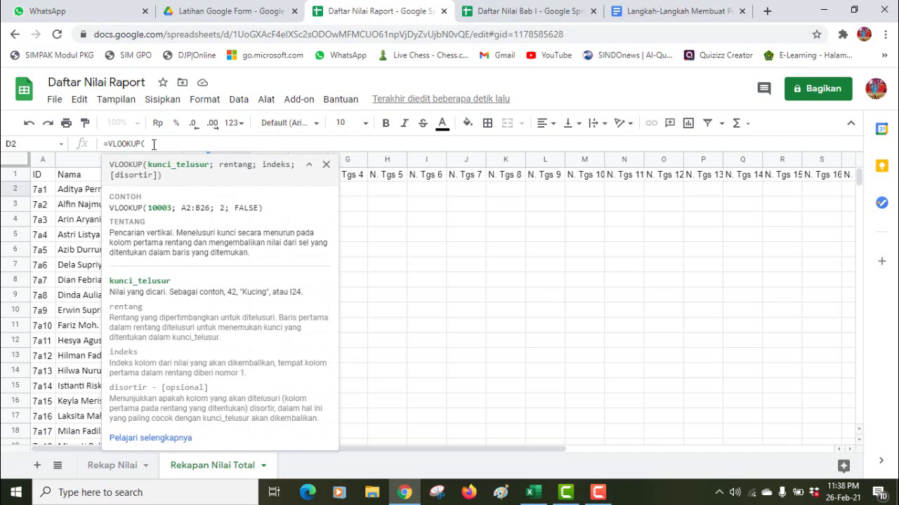
left_click(78, 193)
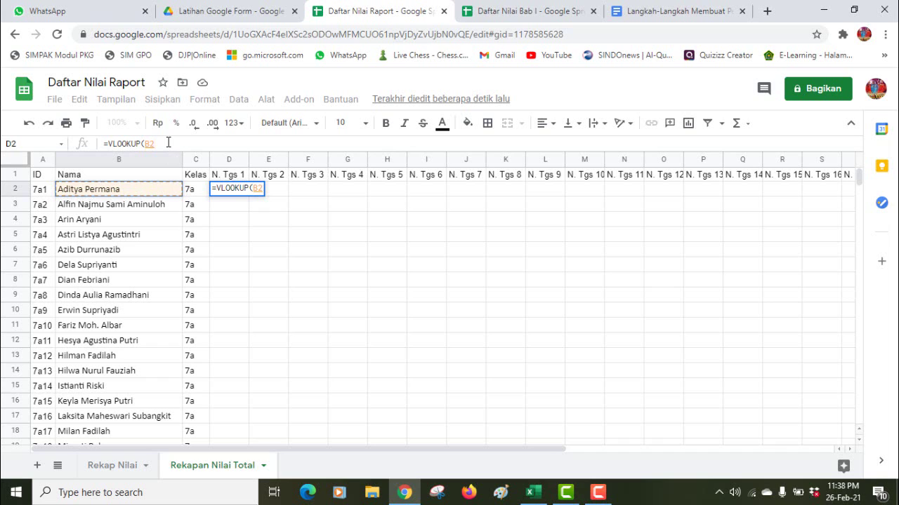
type(";")
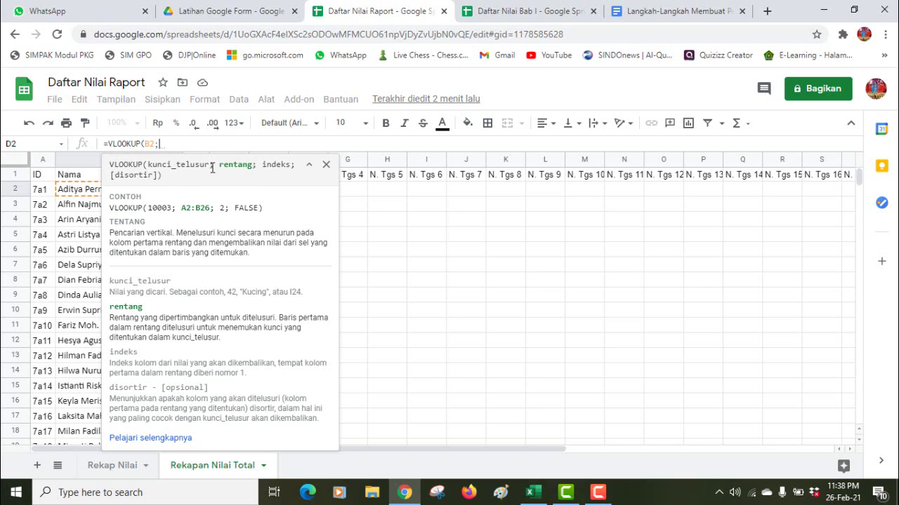
- Set the VLOOKUP range to A3:B150 on the Rekap Nilai sheet
left_click(170, 144)
left_click(115, 467)
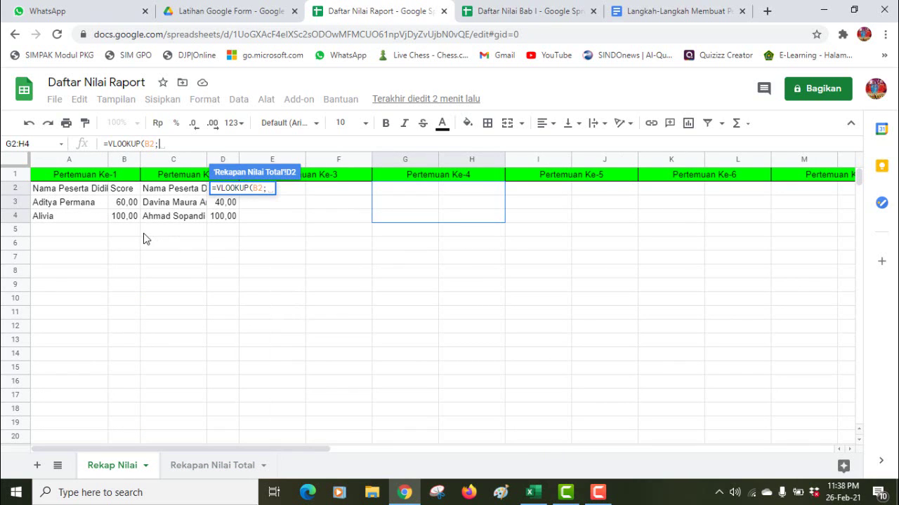
left_click_drag(71, 203, 137, 242)
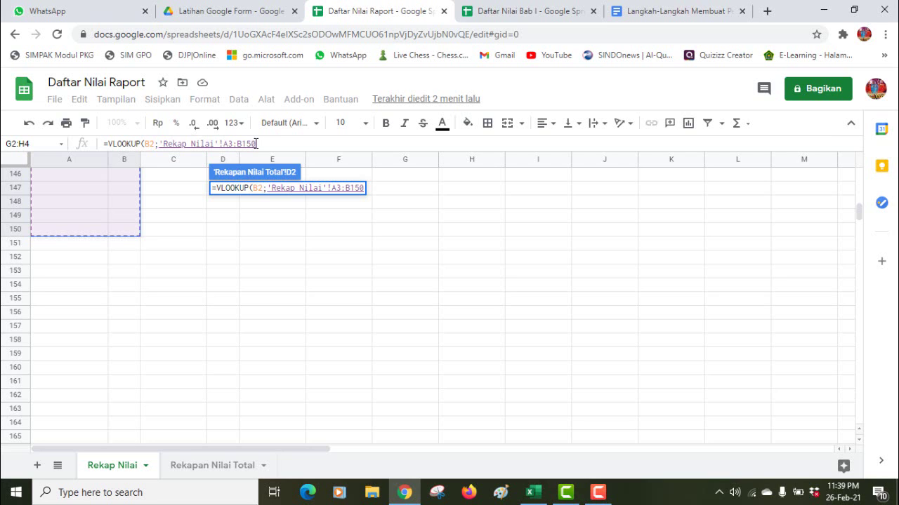
- Make the lookup range absolute as 'Rekap Nilai'!$A$3:$B$150
key("shift+Left")
key("shift+Left")
key("shift+Left")
key("shift+Left")
key("shift+Left")
key("shift+Left")
key("shift+Left")
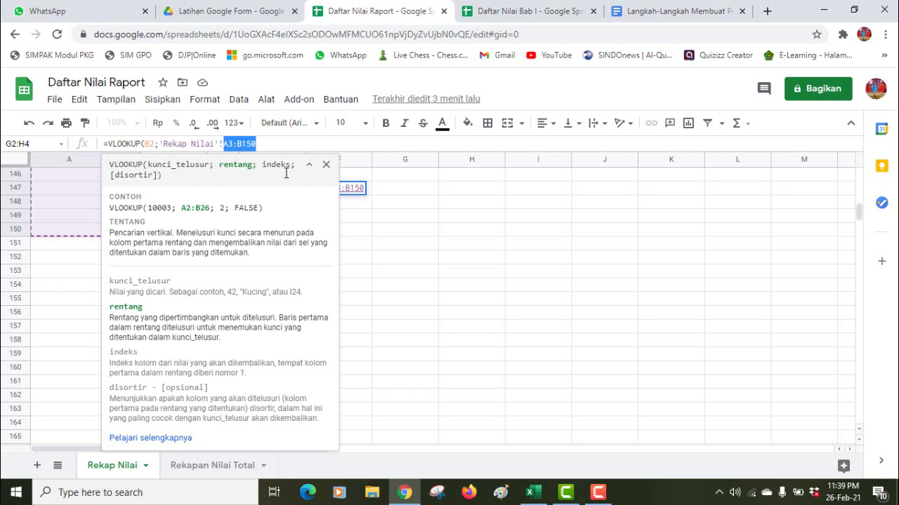
key("F4")
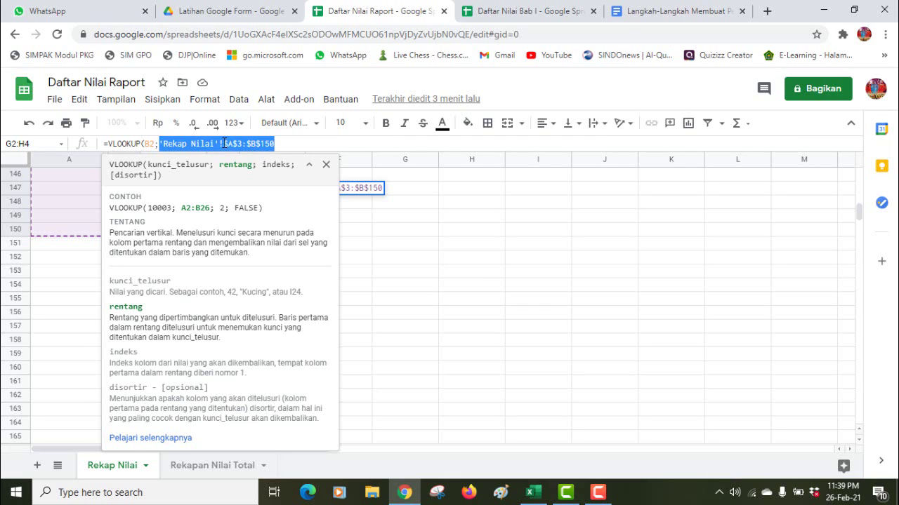
left_click_drag(224, 143, 278, 143)
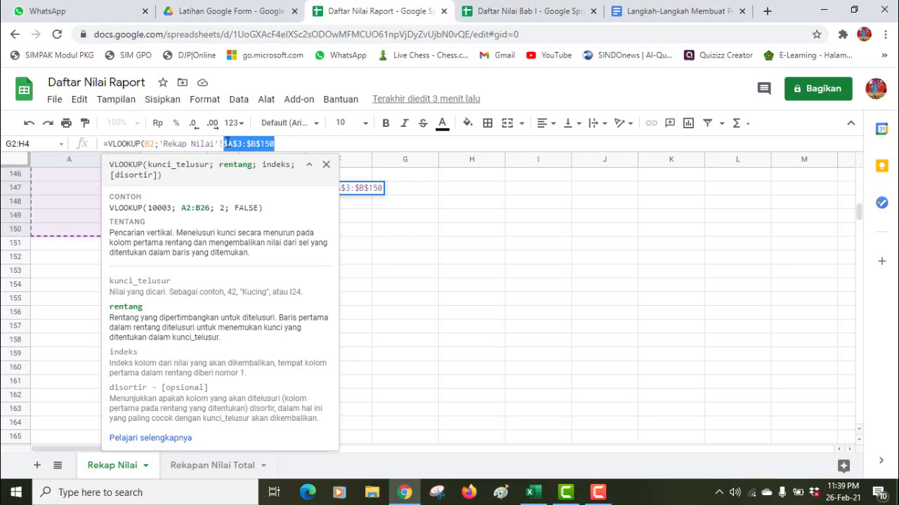
- Complete the D2 formula with column index 2 and false, giving =VLOOKUP(B2;'Rekap Nilai'!$A$3:$B$150;2;false)
left_click(284, 143)
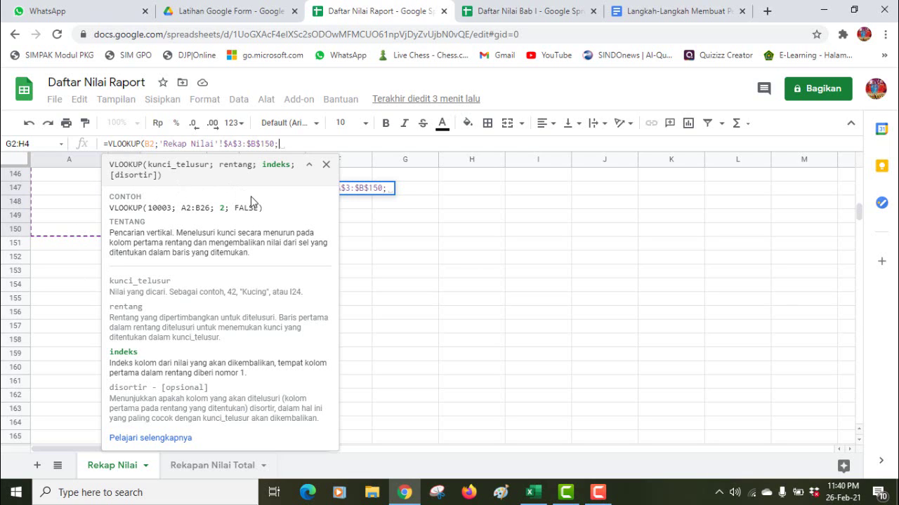
type("2")
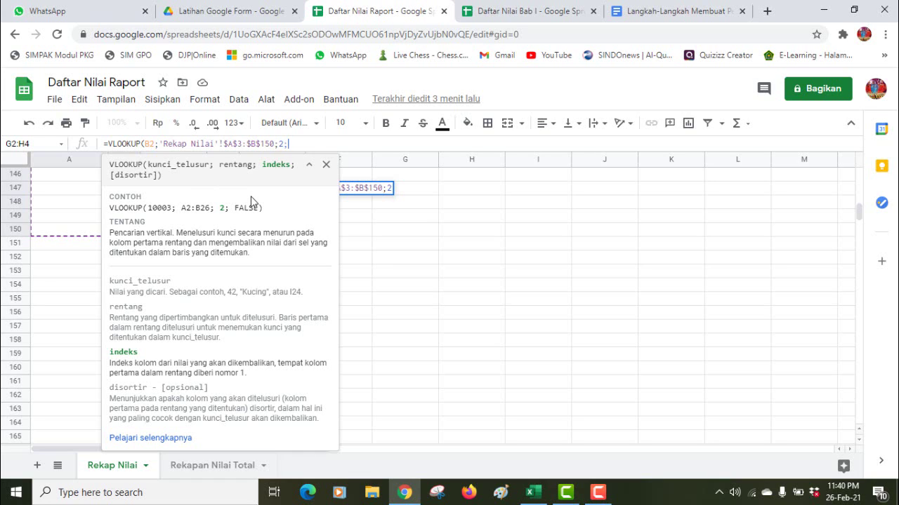
type(";")
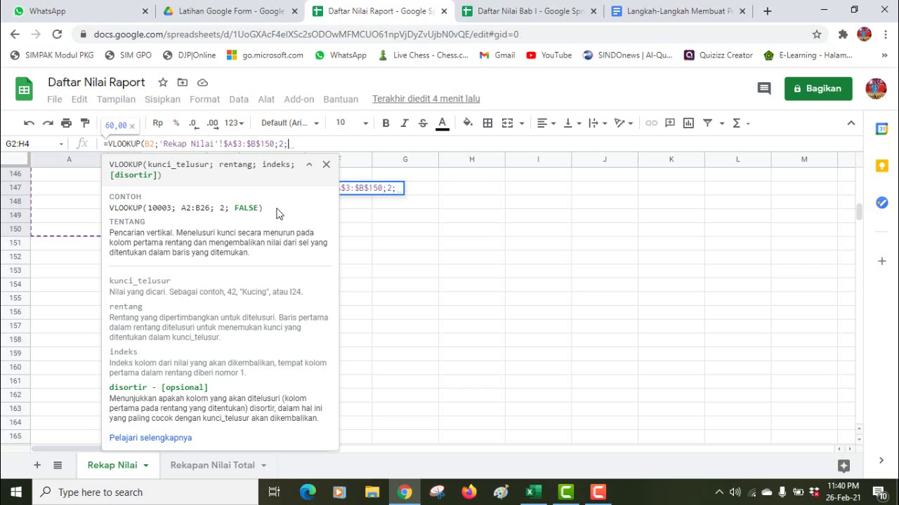
type("fals")
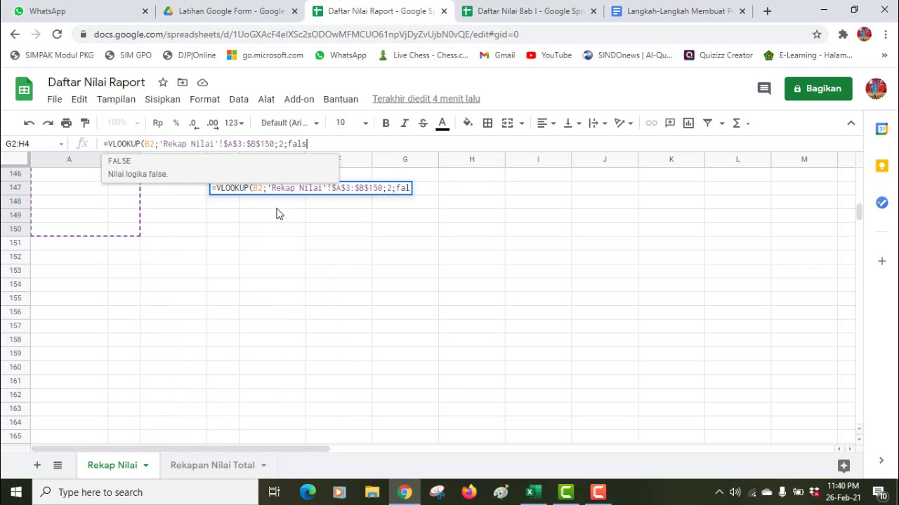
type("e")
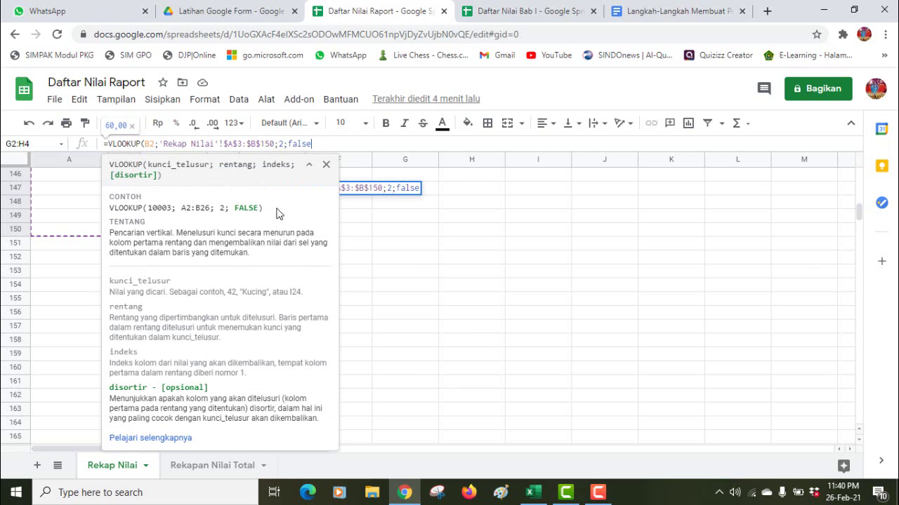
type(")")
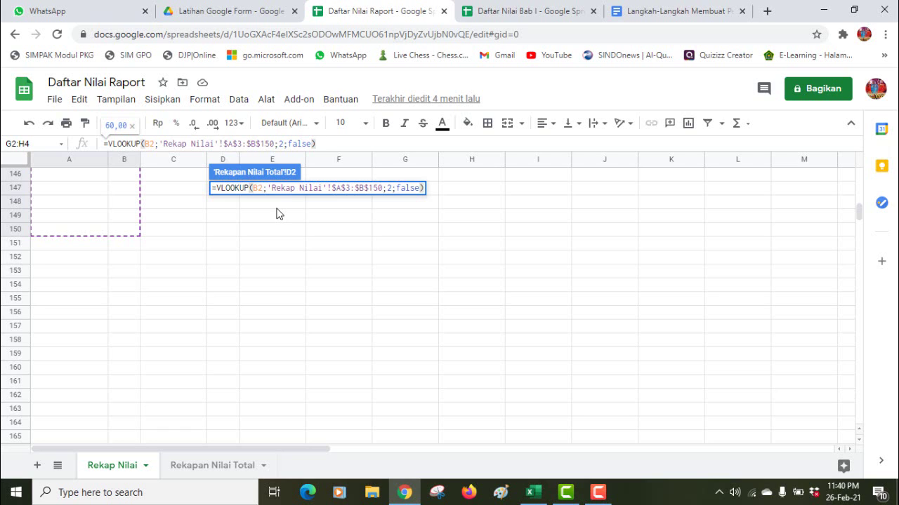
key("Return")
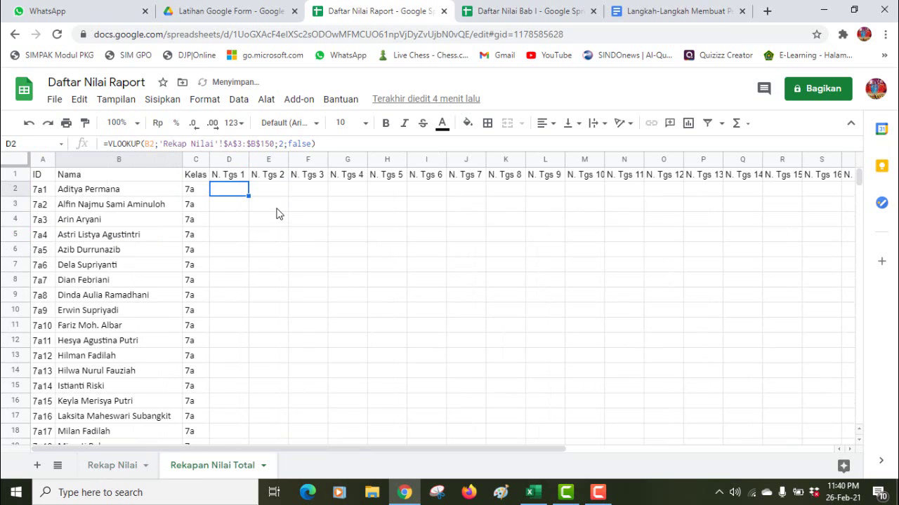
- Check the D2 lookup result against the first student's Pertemuan Ke-1 name and score on Rekap Nilai
left_click(241, 222)
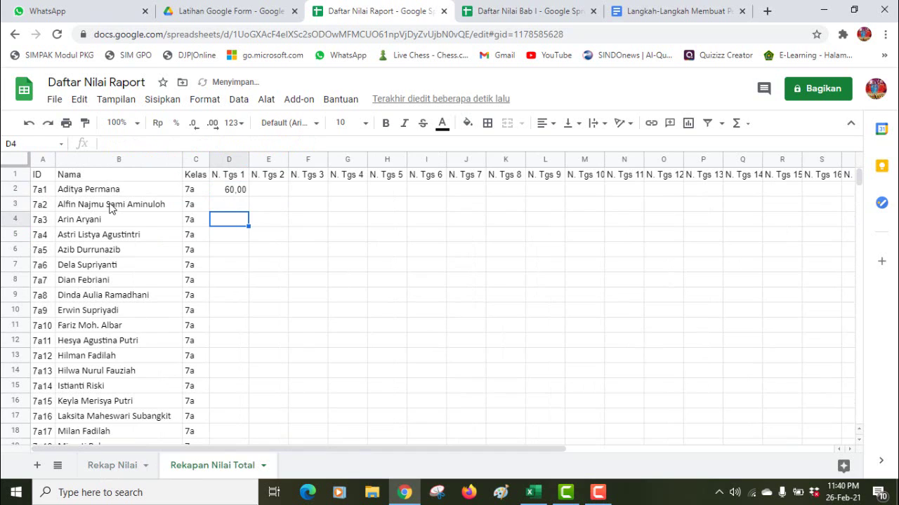
left_click(239, 196)
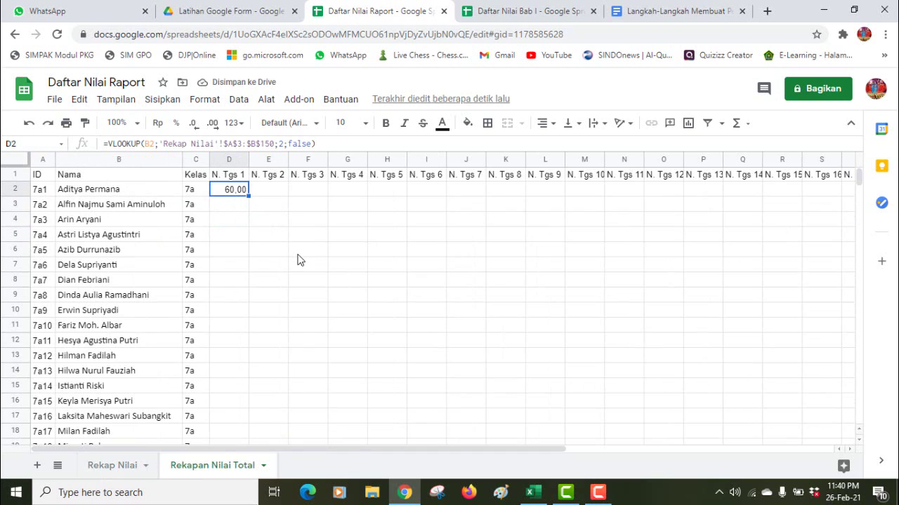
left_click(108, 471)
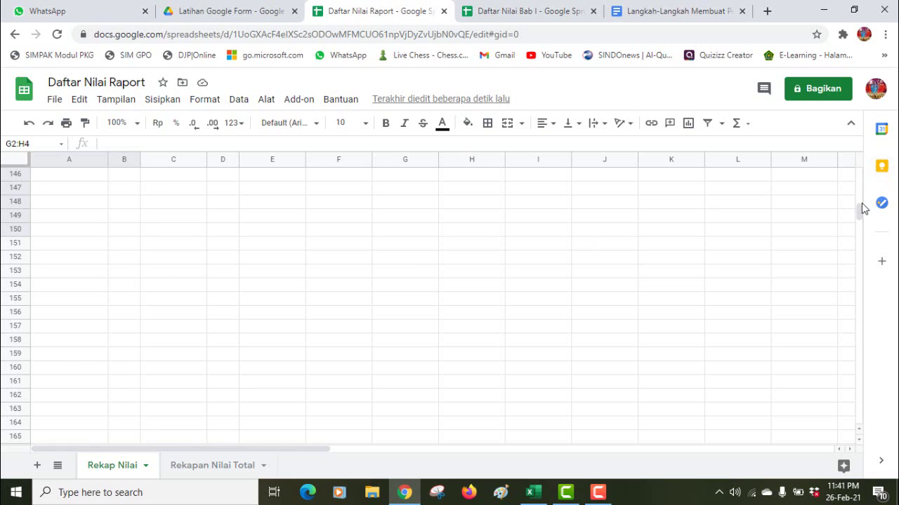
left_click_drag(859, 211, 859, 175)
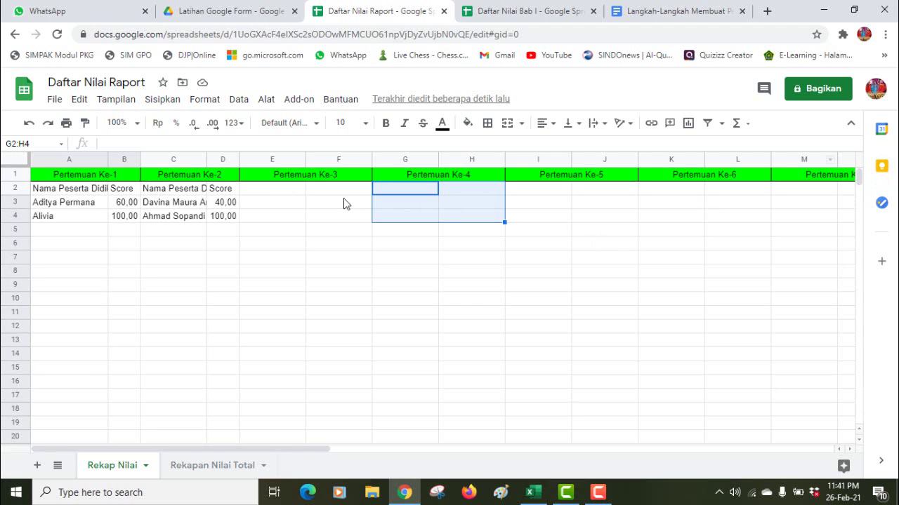
left_click(70, 207)
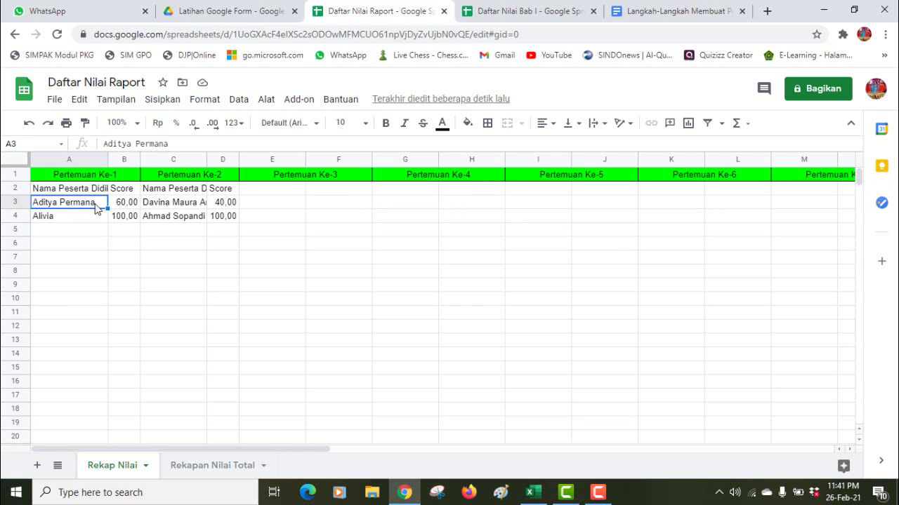
left_click(121, 205)
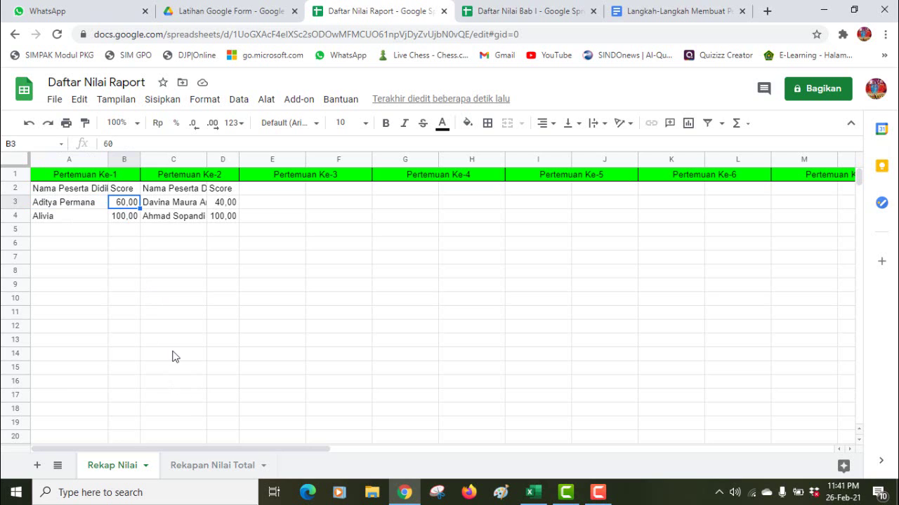
- Fill the VLOOKUP formula from D2 down to D129 on Rekapan Nilai Total
left_click(203, 477)
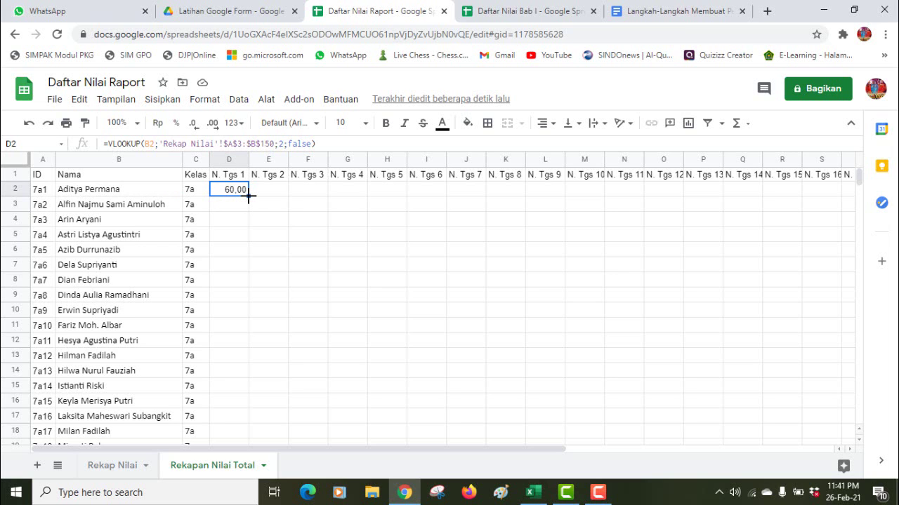
left_click_drag(248, 197, 273, 262)
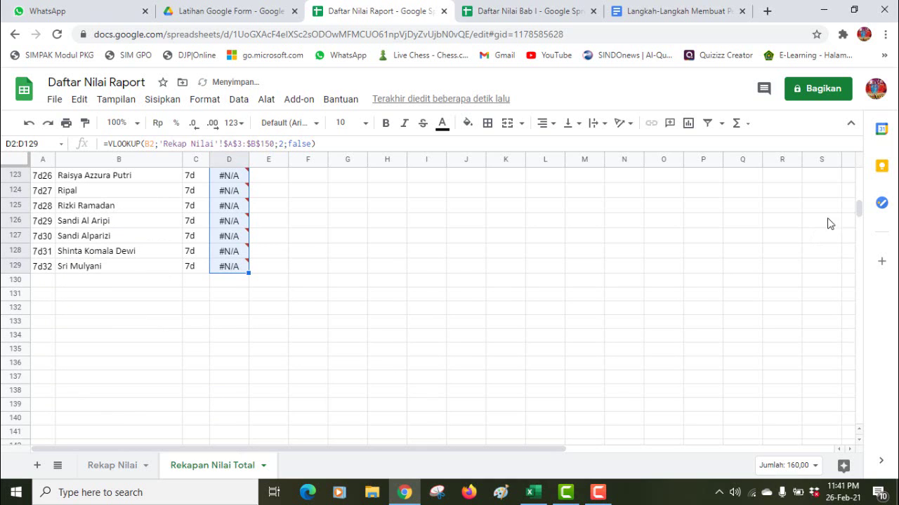
left_click_drag(858, 209, 853, 168)
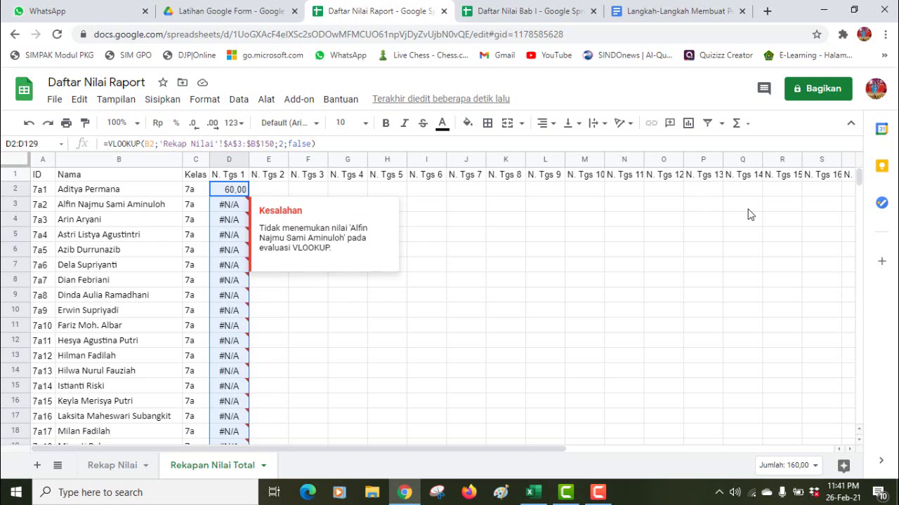
- Compare the filled N. Tgs 1 results with the Rekap Nilai scores and inspect the error in D3
mouse_move(859, 184)
left_mouse_down()
mouse_move(857, 202)
mouse_move(859, 194)
left_mouse_up()
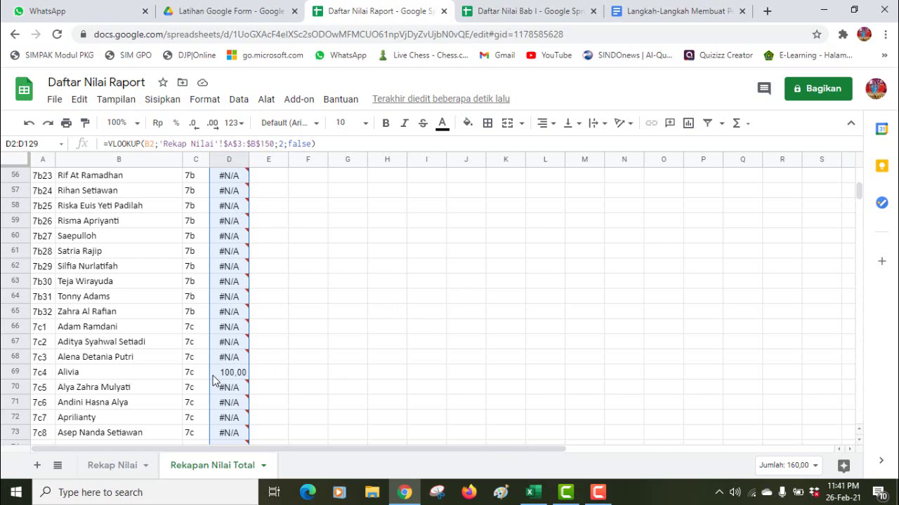
left_click(107, 464)
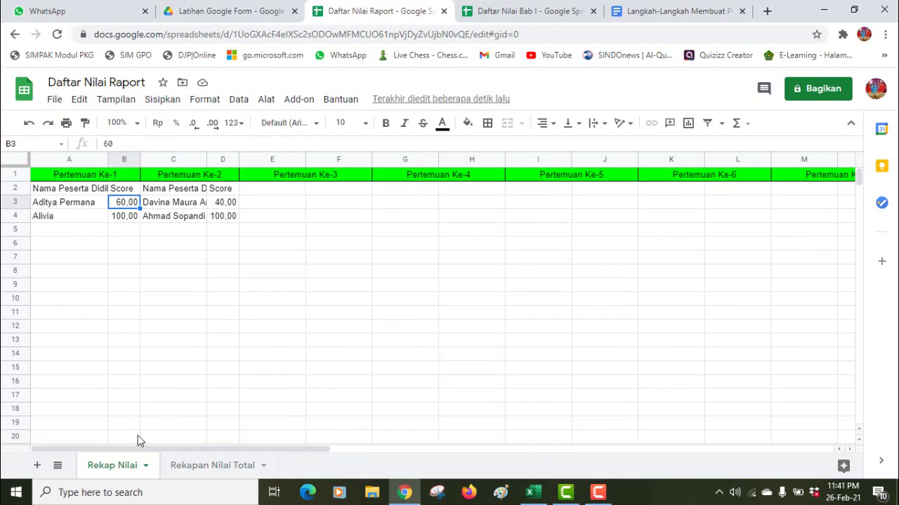
left_click(182, 467)
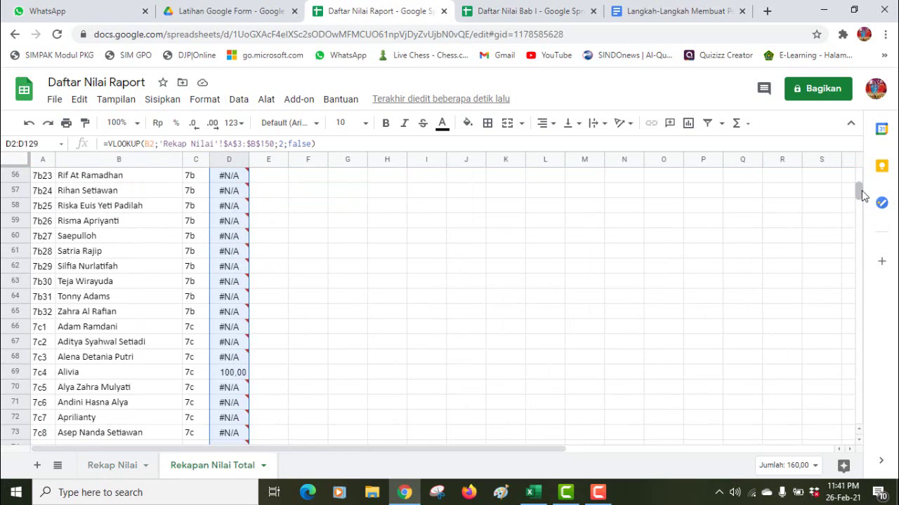
left_click_drag(860, 189, 857, 169)
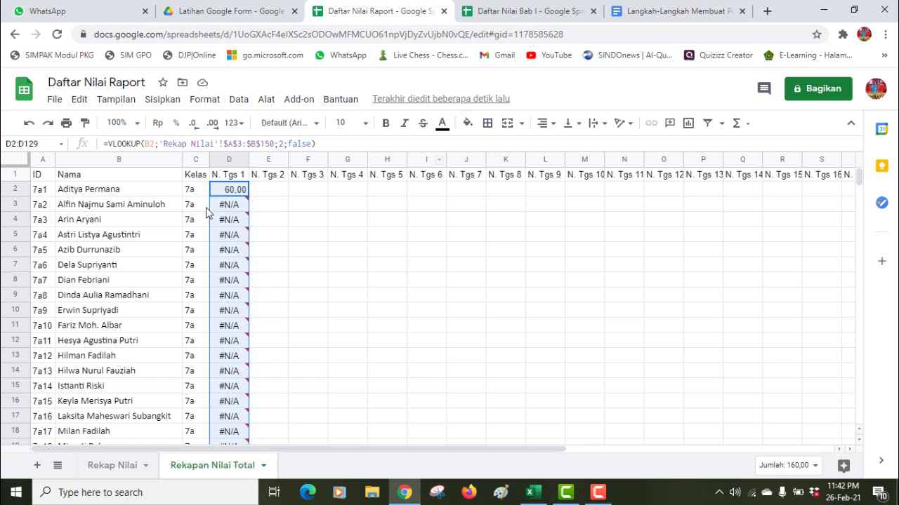
mouse_move(229, 213)
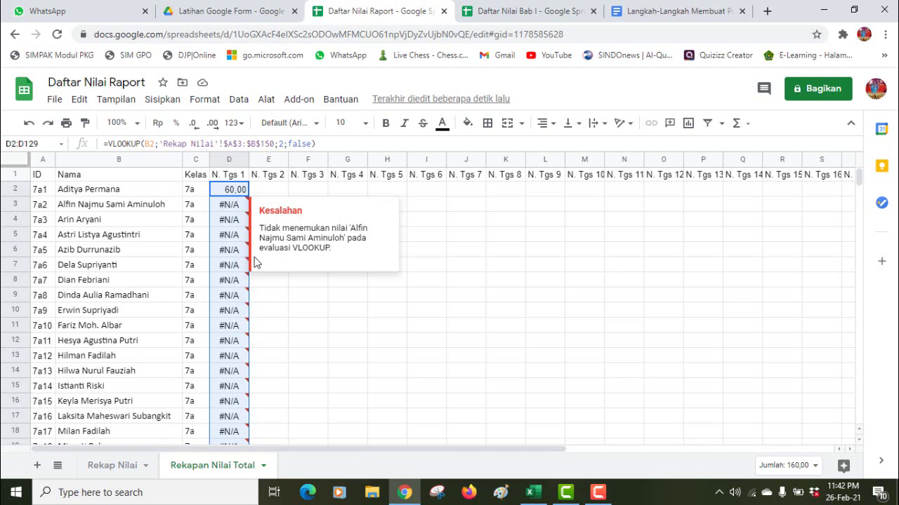
- Insert iferror( in front of VLOOKUP in the D2 formula
left_click(220, 193)
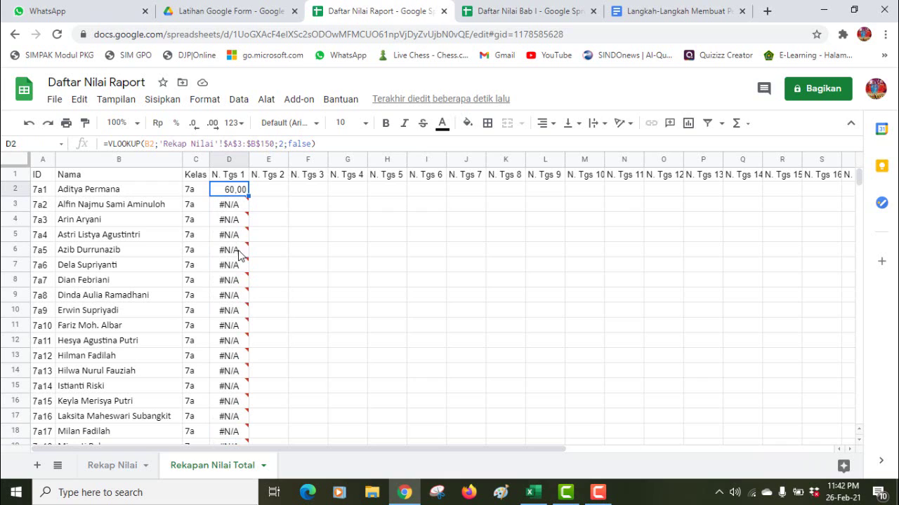
left_click(110, 143)
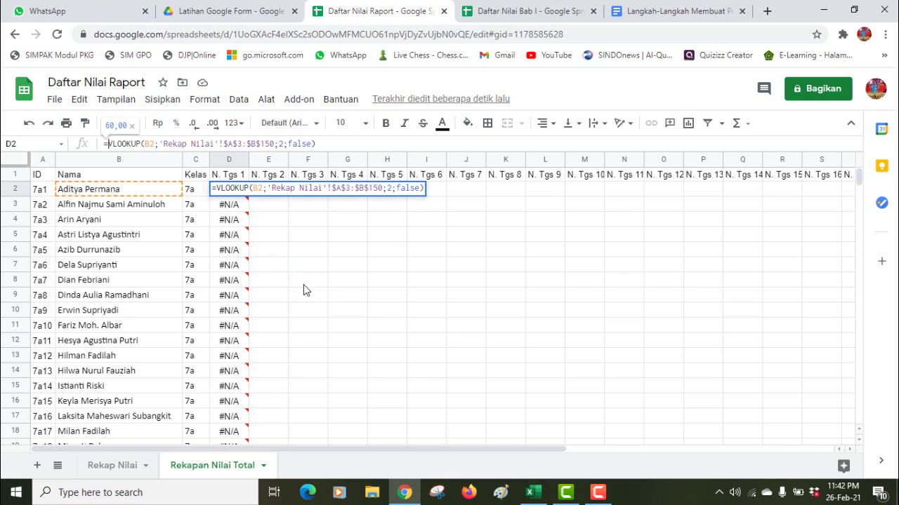
type("i")
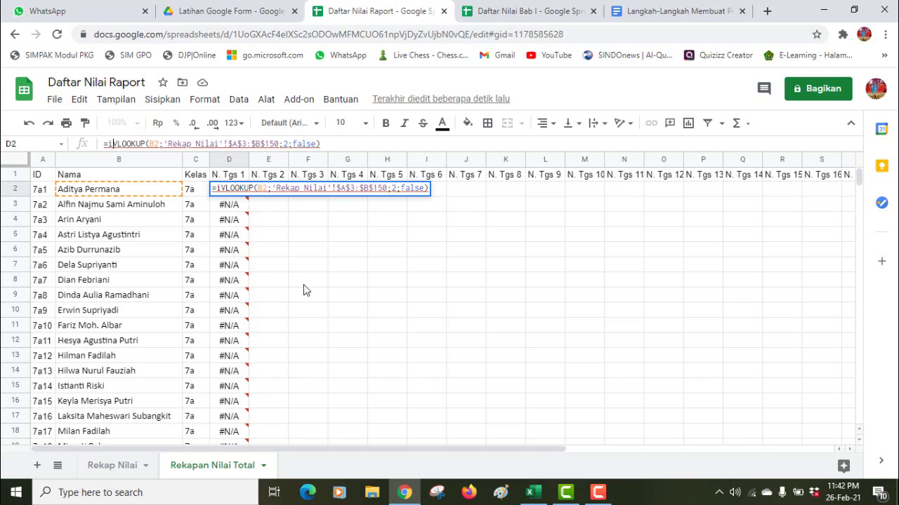
type("ferr")
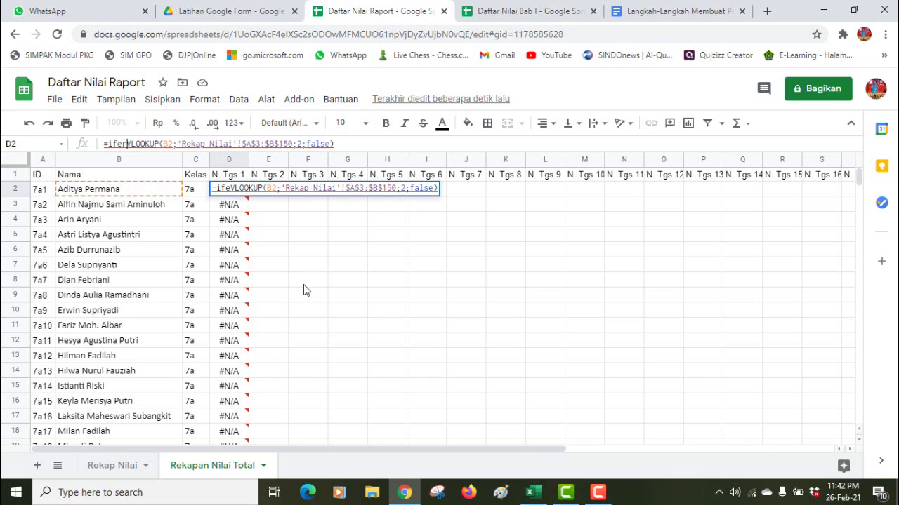
type("or")
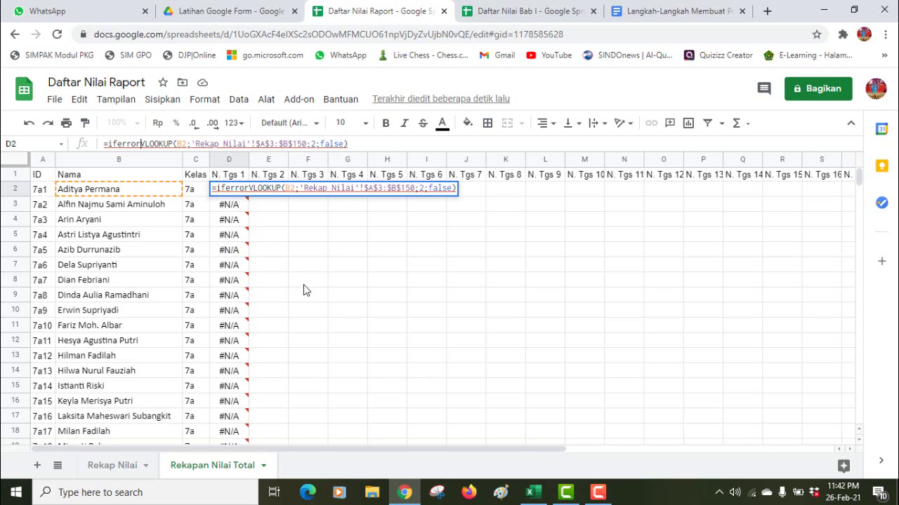
type("(")
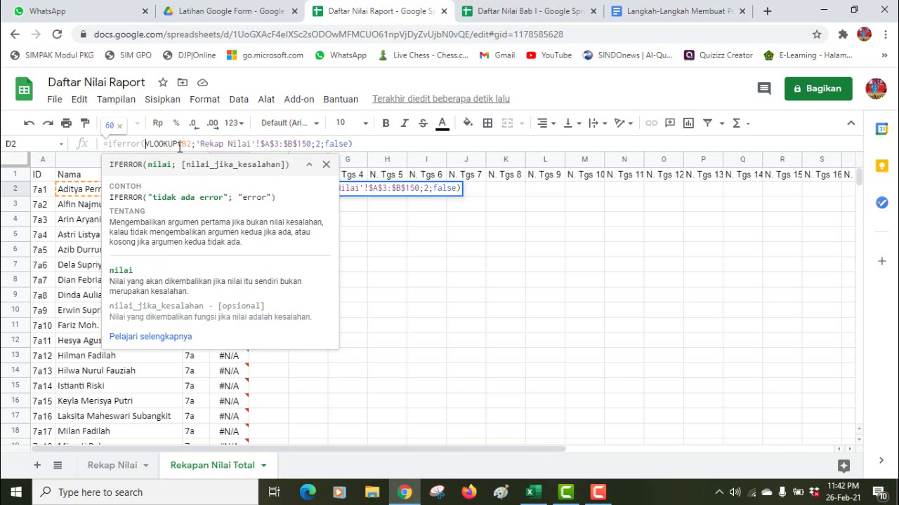
- Complete D2 with an empty text as the error value, giving =iferror(VLOOKUP(B2;'Rekap Nilai'!$A$3:$B$150;2;false);"")
left_click(361, 143)
type(";")
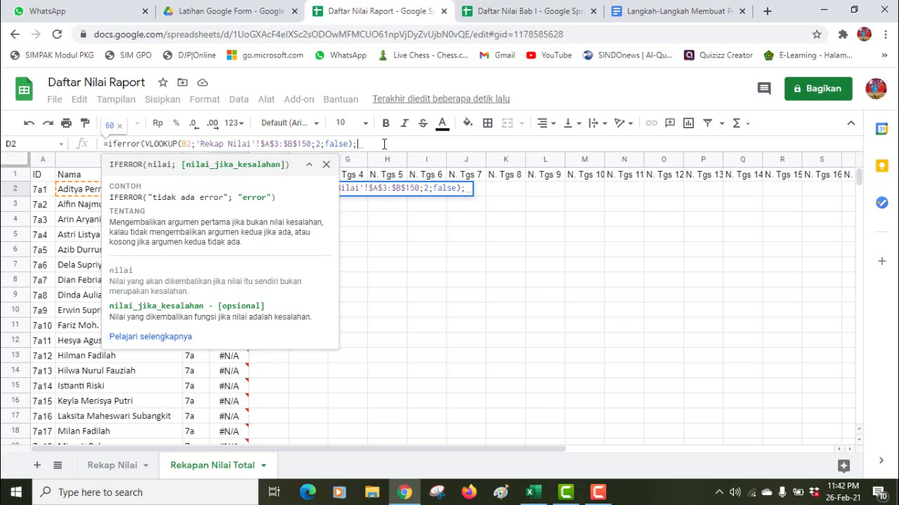
type("\"\"")
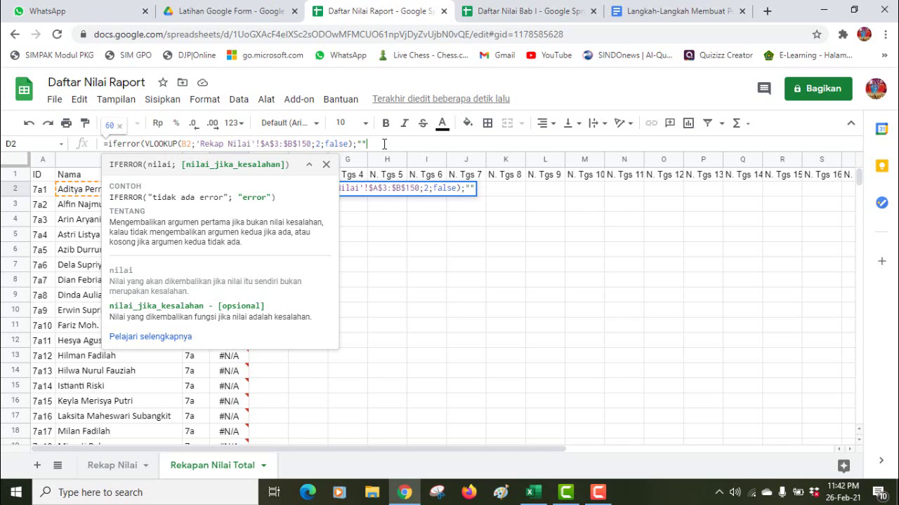
type(")")
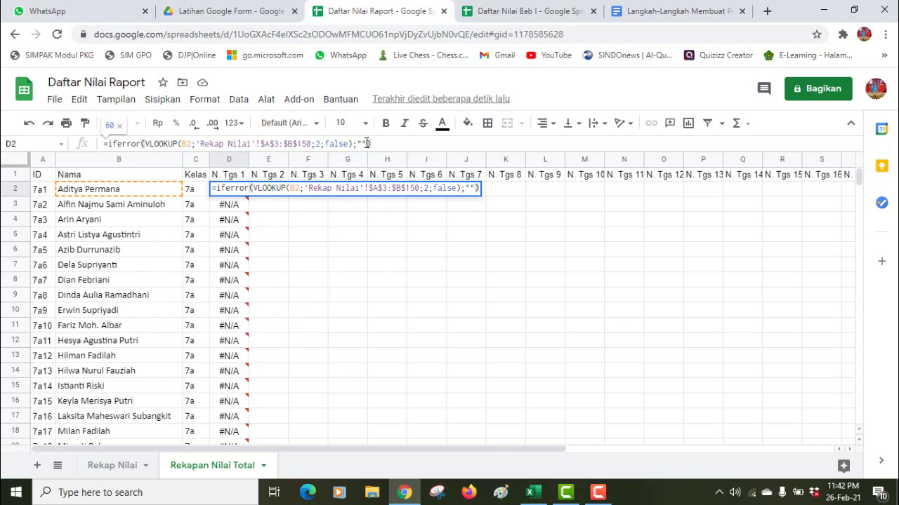
double_click(360, 144)
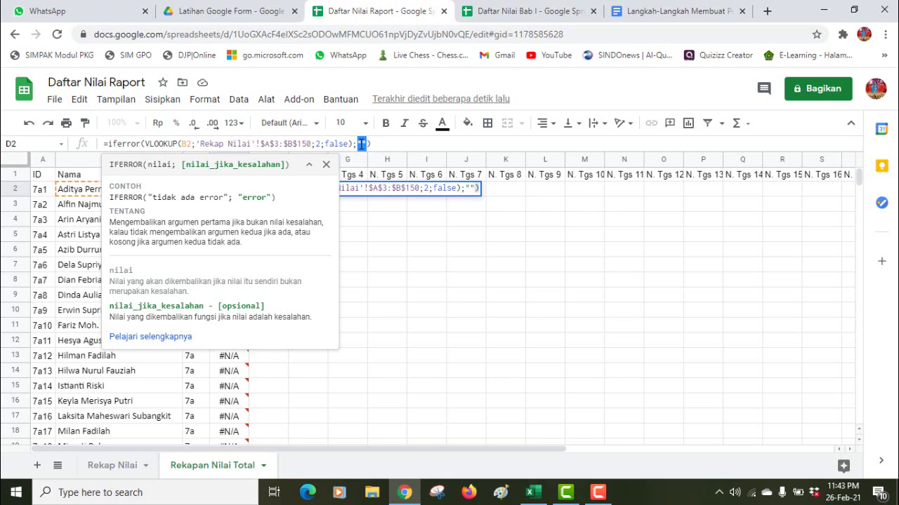
left_click(361, 144)
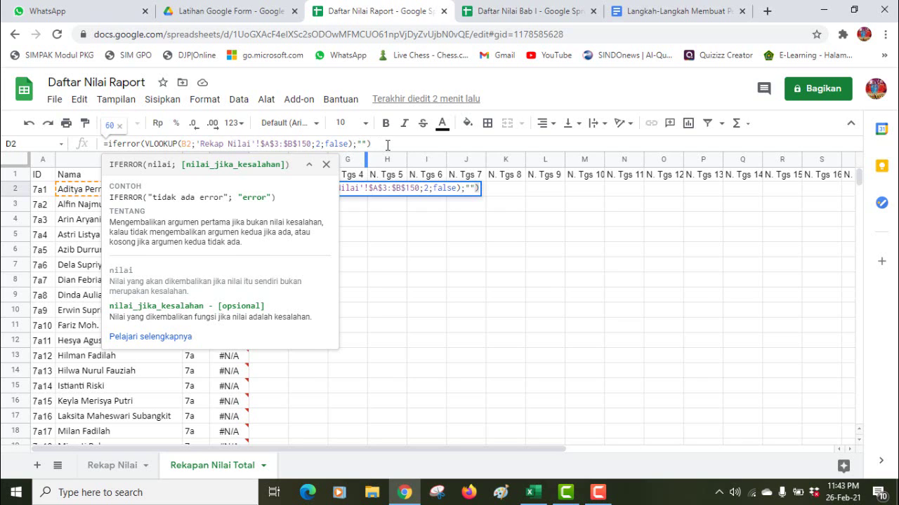
key("Return")
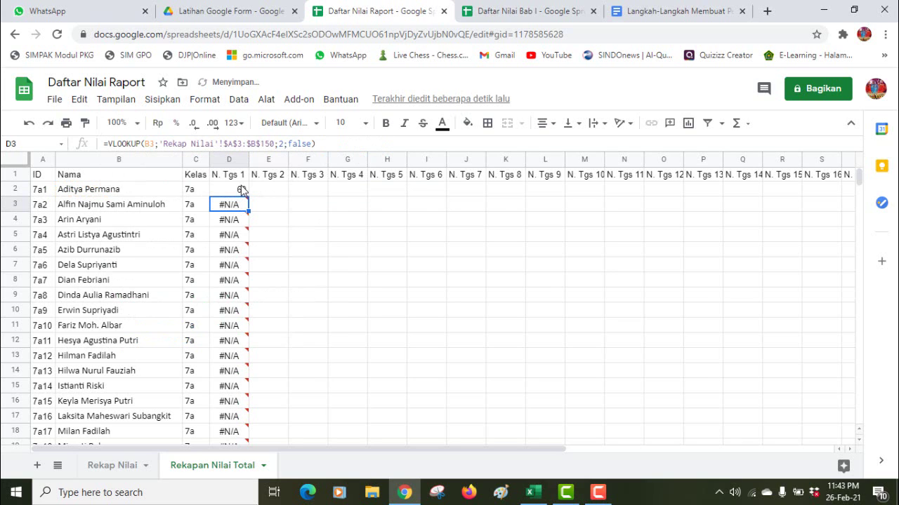
- Fill the IFERROR formula from D2 down to D129 and check the copied formulas and scores in the column
left_click(241, 189)
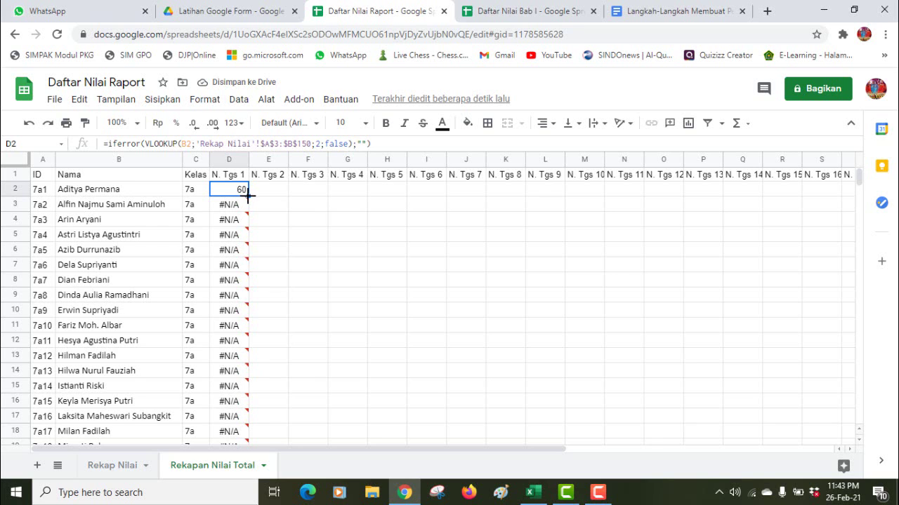
left_click_drag(247, 196, 248, 304)
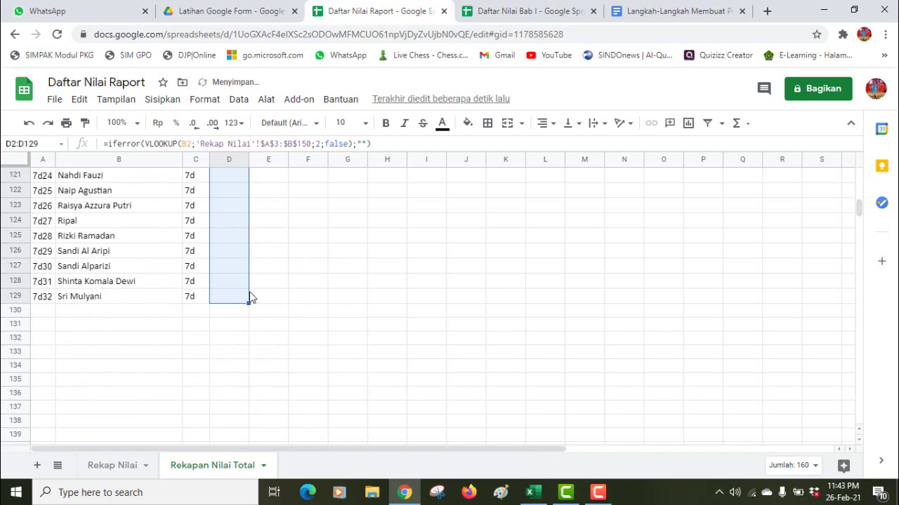
left_click(238, 296)
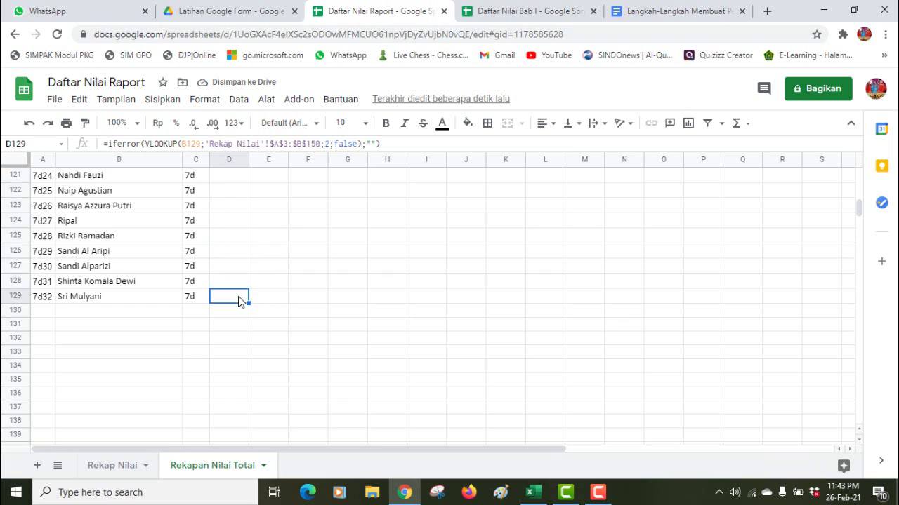
left_click(232, 282)
left_click(231, 257)
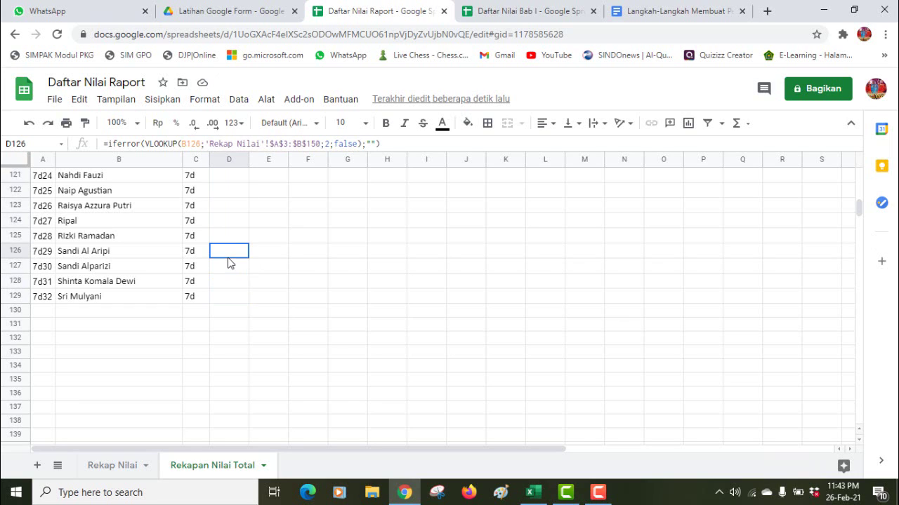
left_click(229, 237)
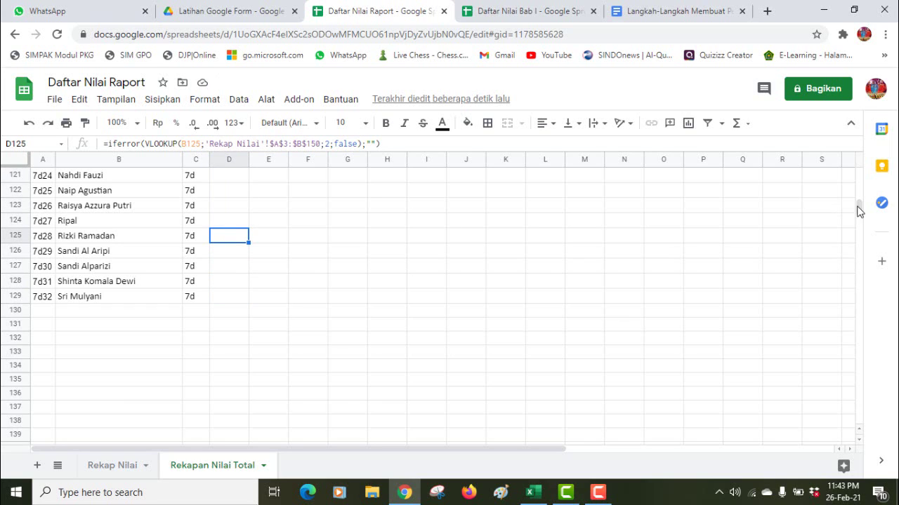
mouse_move(860, 208)
left_mouse_down()
mouse_move(850, 166)
mouse_move(851, 194)
left_mouse_up()
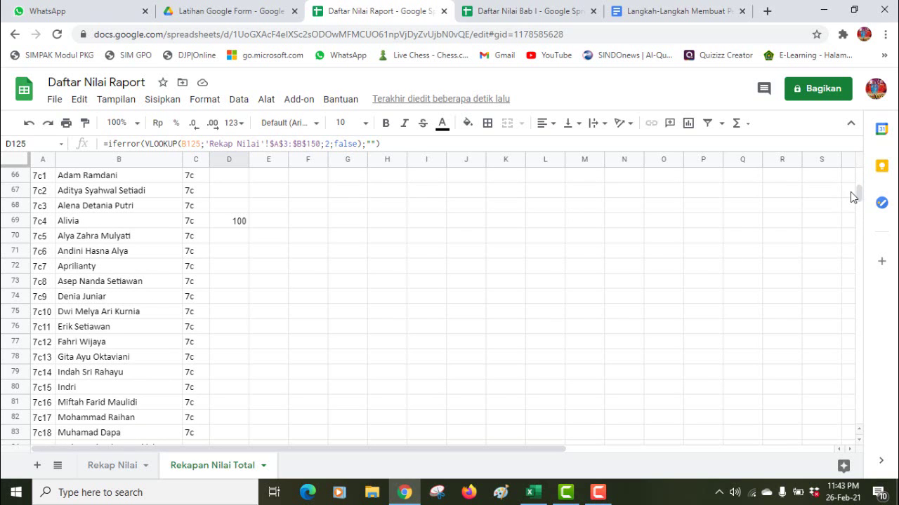
left_click_drag(858, 195, 857, 173)
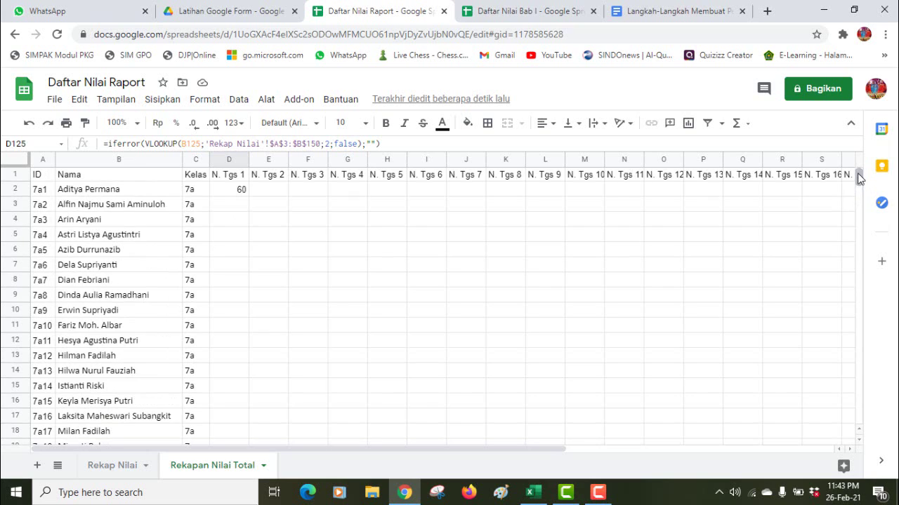
- Try filling the D2 formula across to E2 and compare the lookup keys in the two formulas
left_click(242, 194)
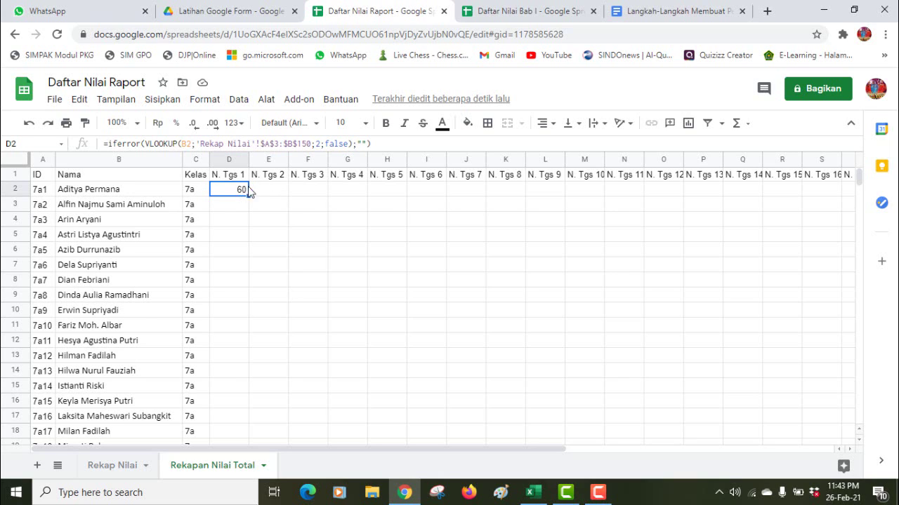
left_click(280, 195)
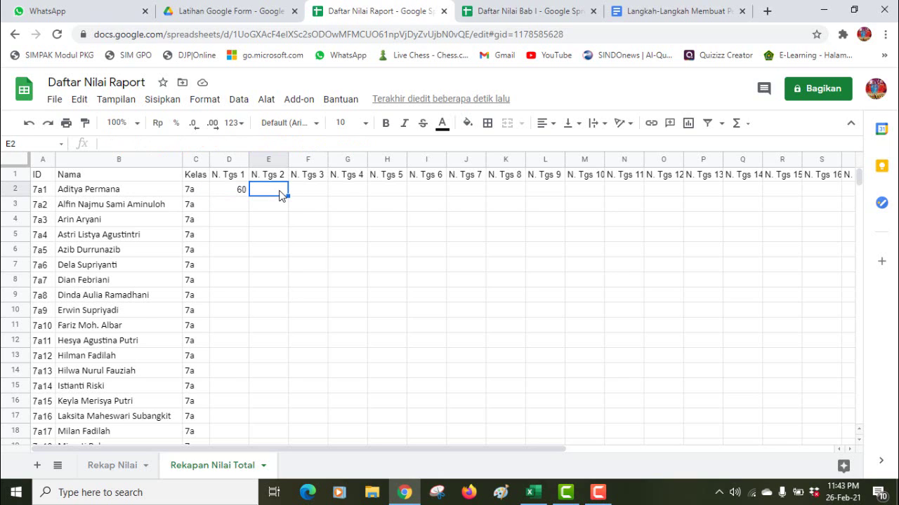
left_click(234, 191)
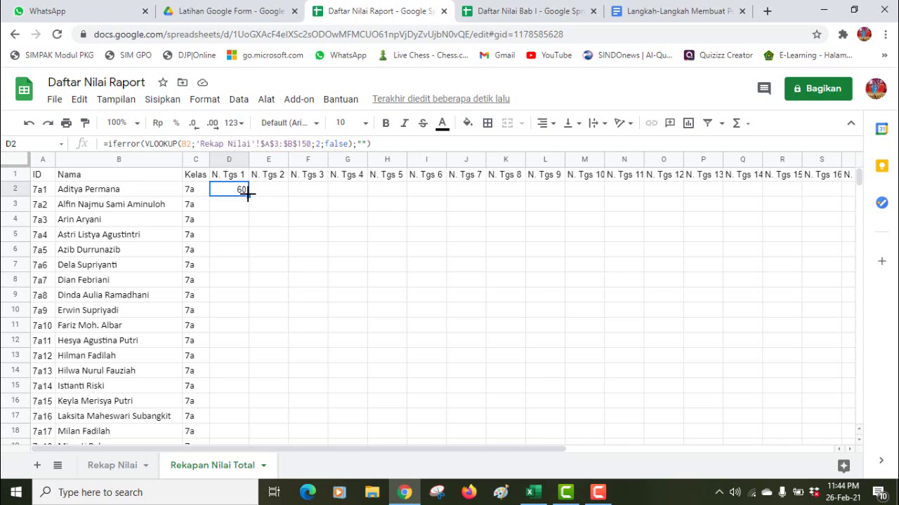
left_click_drag(249, 196, 274, 191)
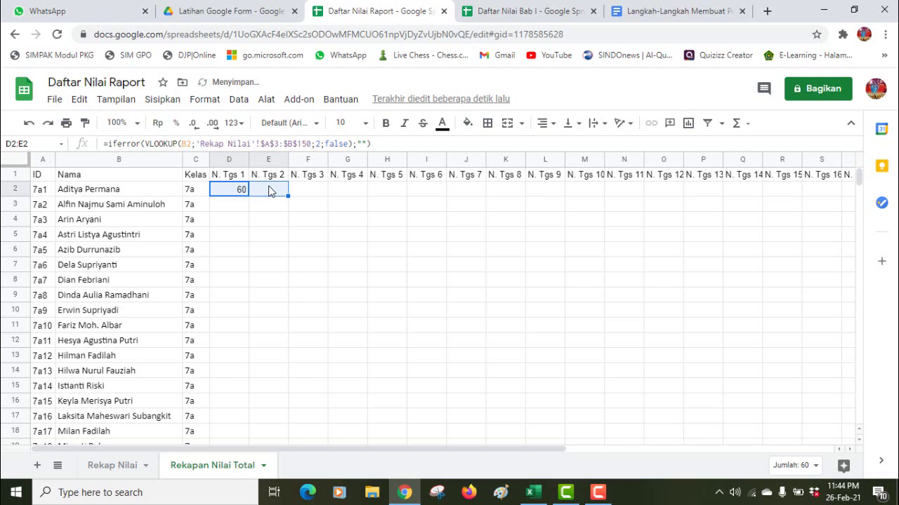
left_click(241, 190)
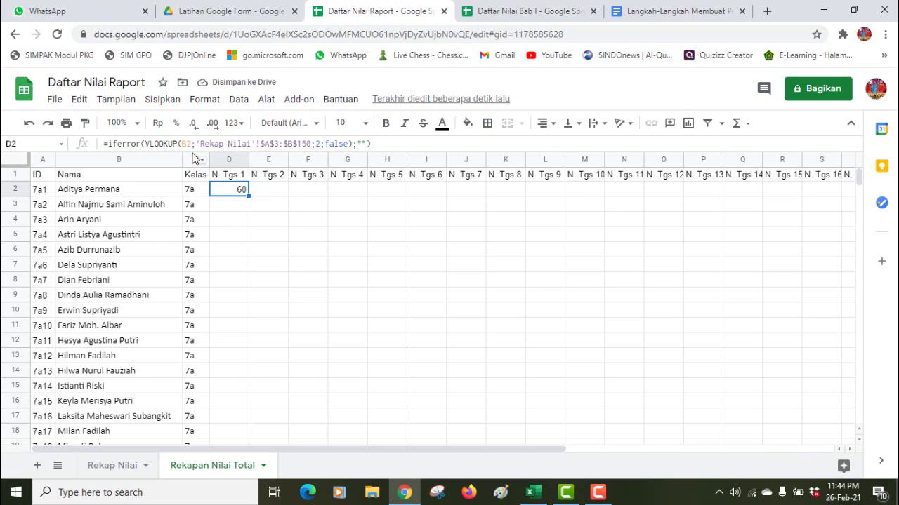
left_click(263, 191)
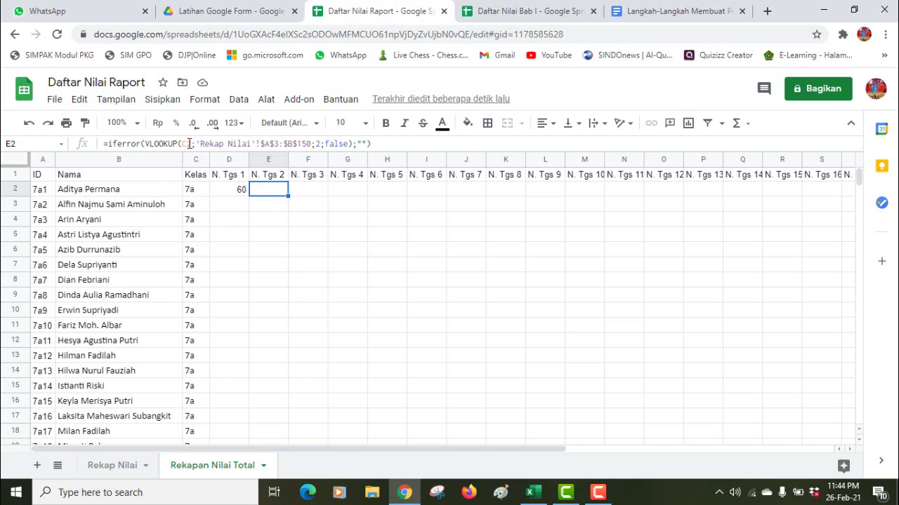
left_click(230, 190)
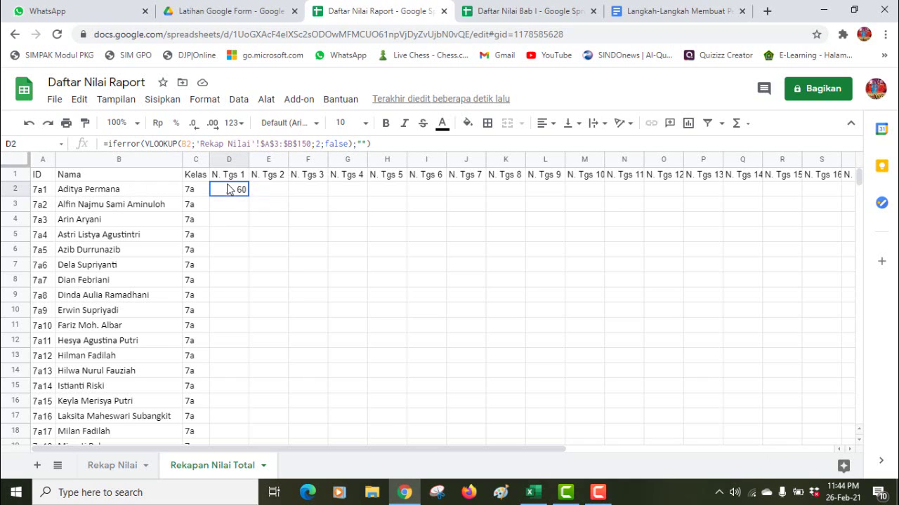
- Lock the column of the lookup key in the D2 formula by changing it to $B2
left_click(185, 143)
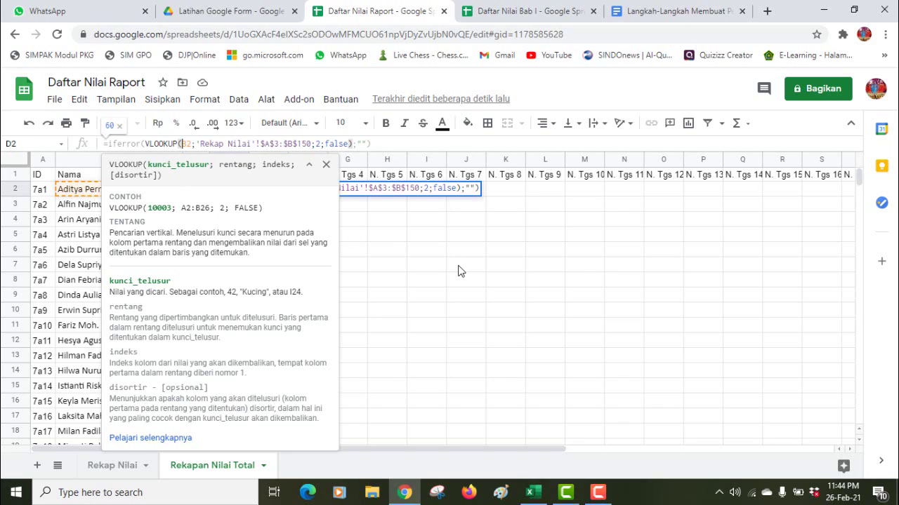
type("$")
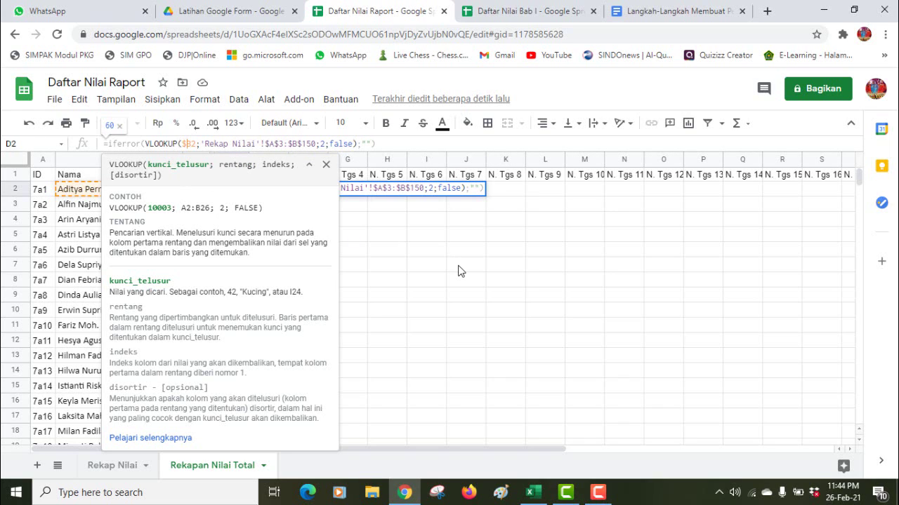
key("Return")
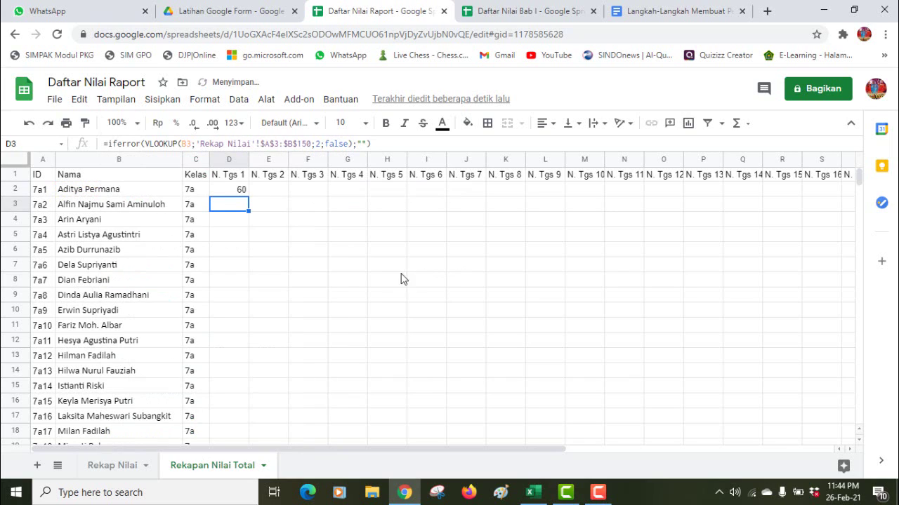
- Fill the D2 formula across to F2 and check the lookup key and range in the copied formulas
left_click(232, 191)
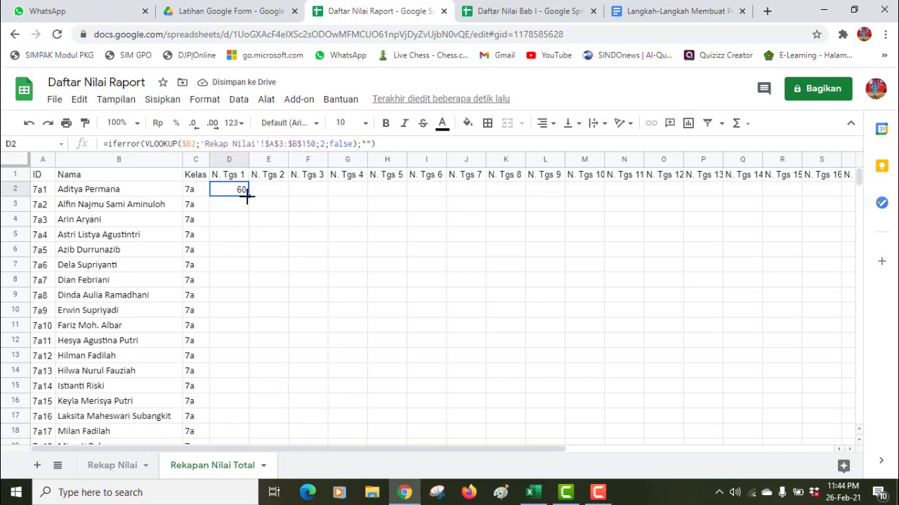
left_click_drag(247, 196, 305, 195)
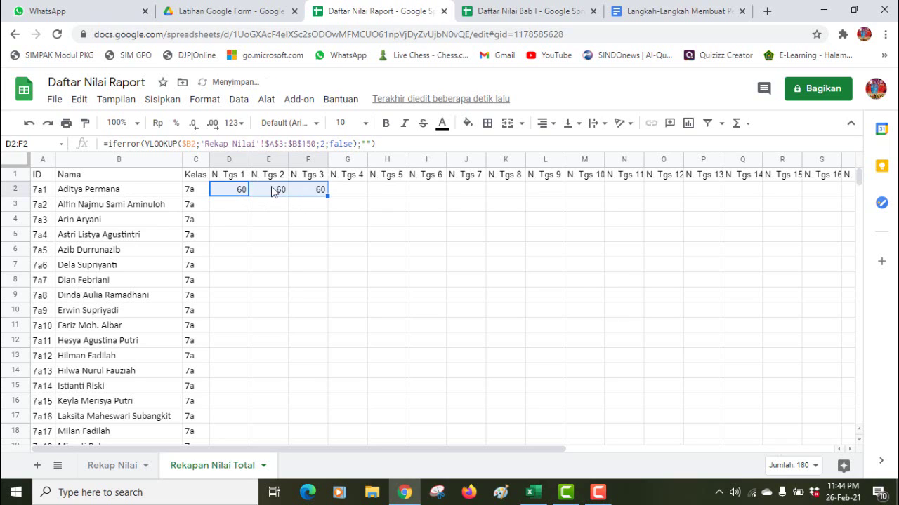
left_click(275, 191)
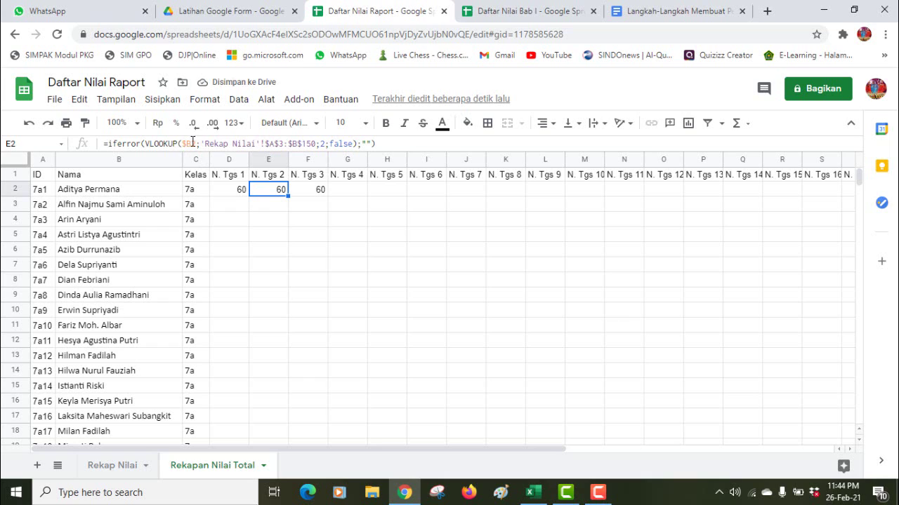
left_click(235, 197)
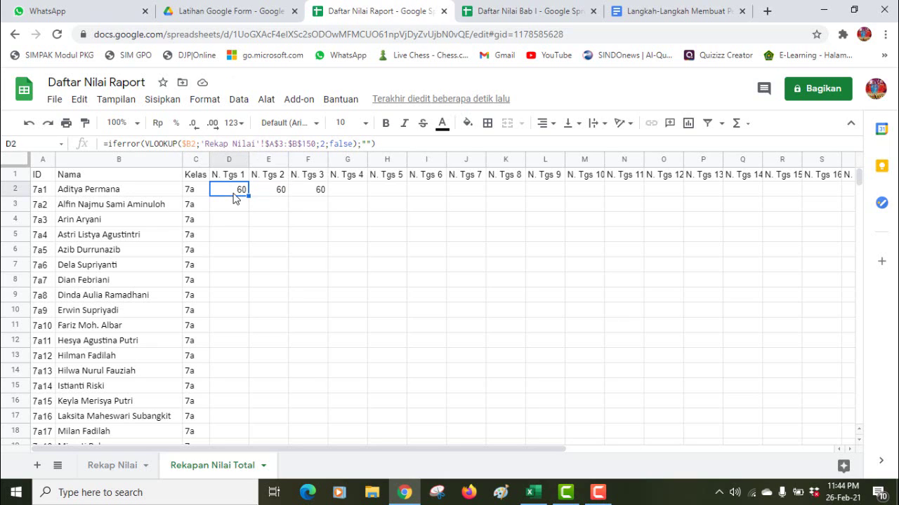
left_click(270, 194)
left_click(320, 194)
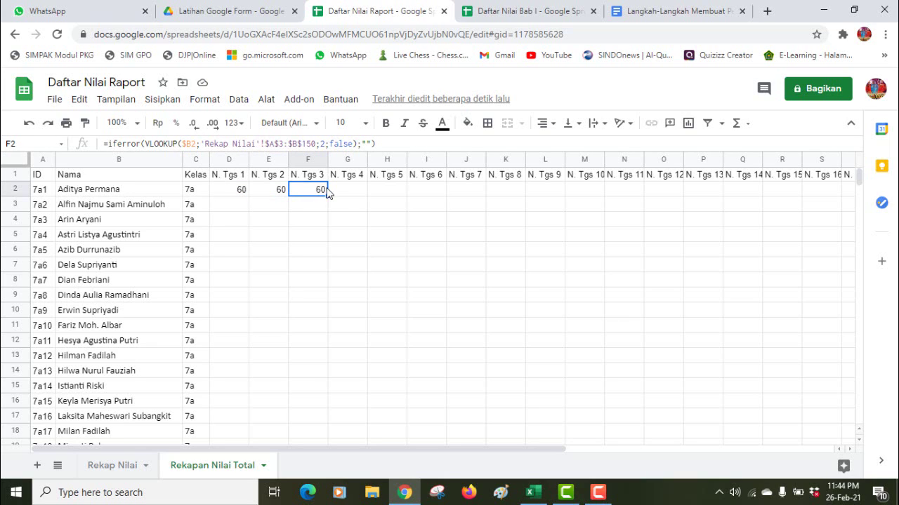
left_click(98, 191)
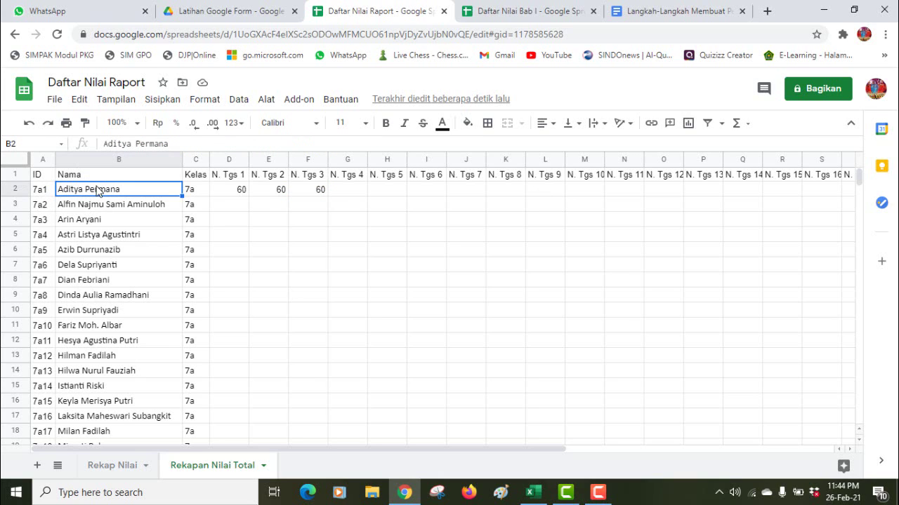
left_click(277, 193)
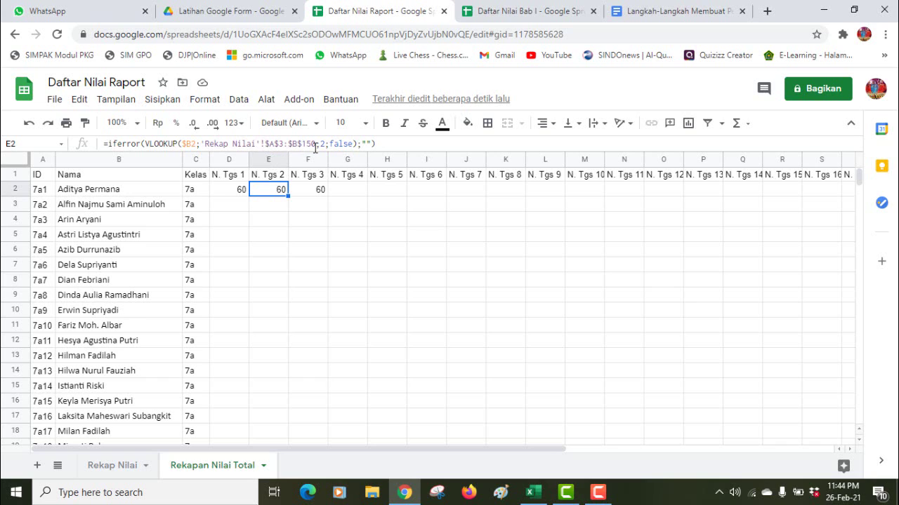
- Check the Pertemuan Ke-2 columns in Rekap Nilai and change the E2 lookup range to 'Rekap Nilai'!$C$3:$D$150
left_click(106, 467)
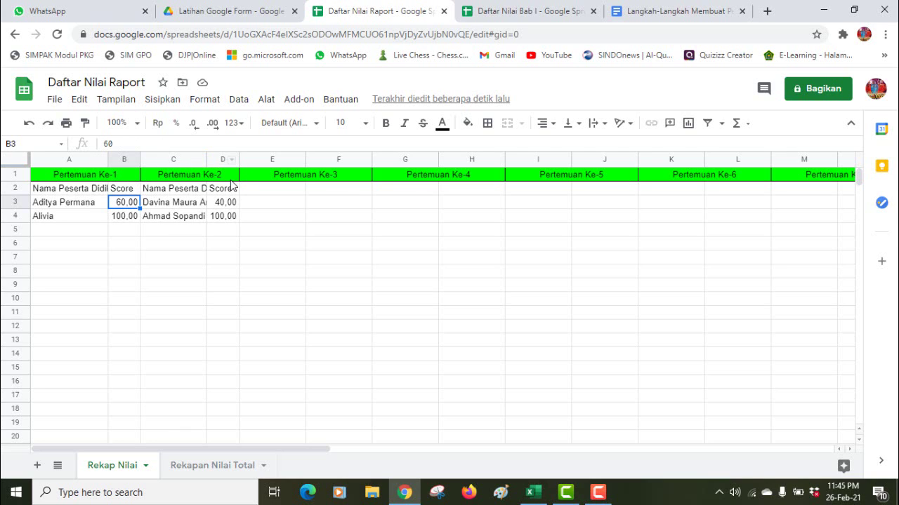
left_click(206, 467)
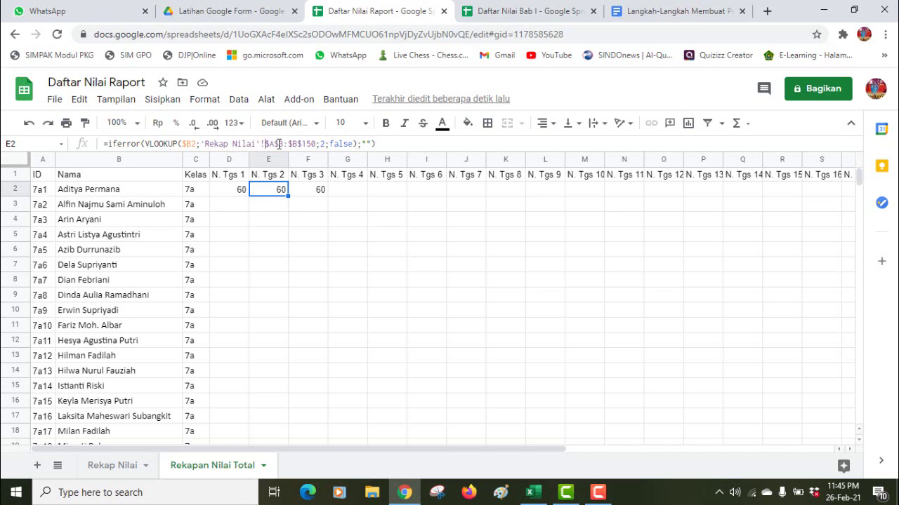
left_click_drag(266, 144, 319, 143)
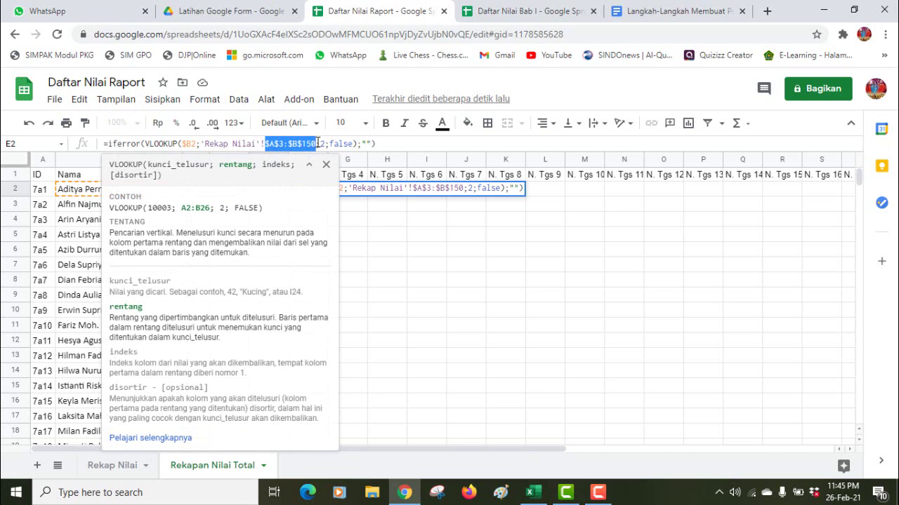
left_click(277, 143)
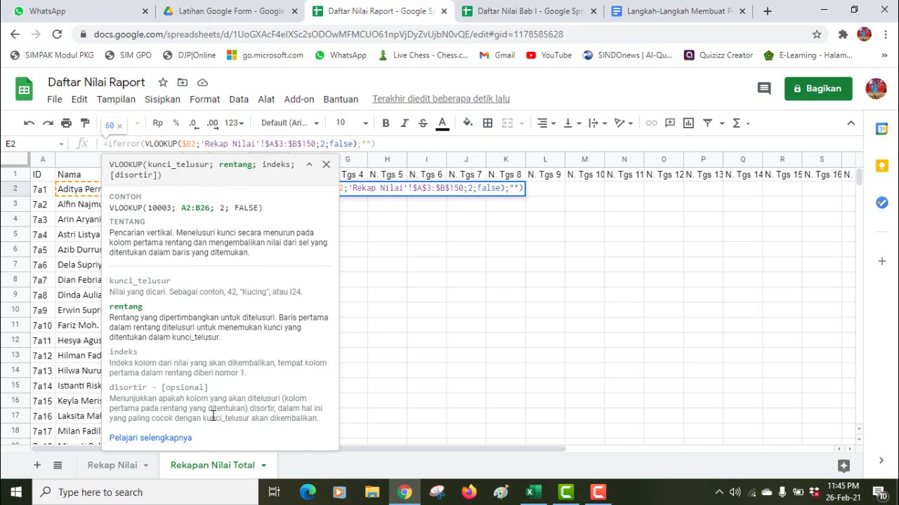
left_click(124, 466)
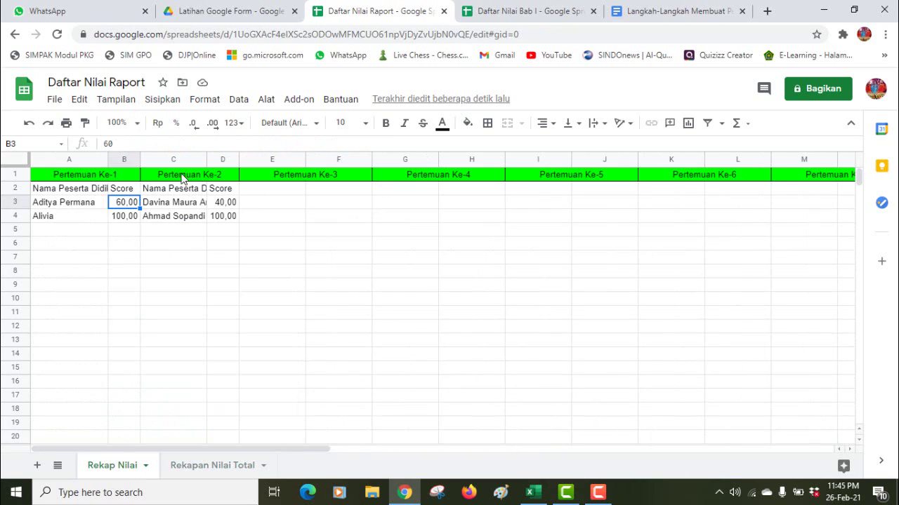
left_click(182, 475)
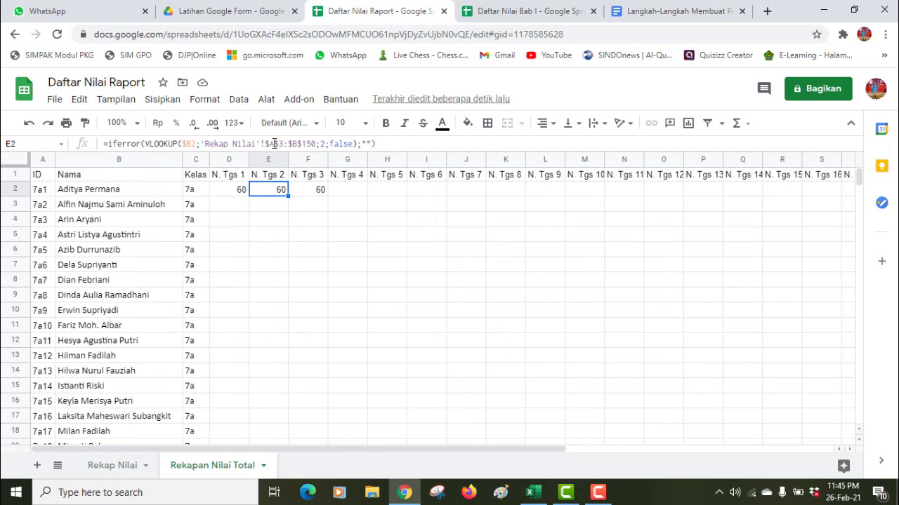
double_click(274, 143)
type("C")
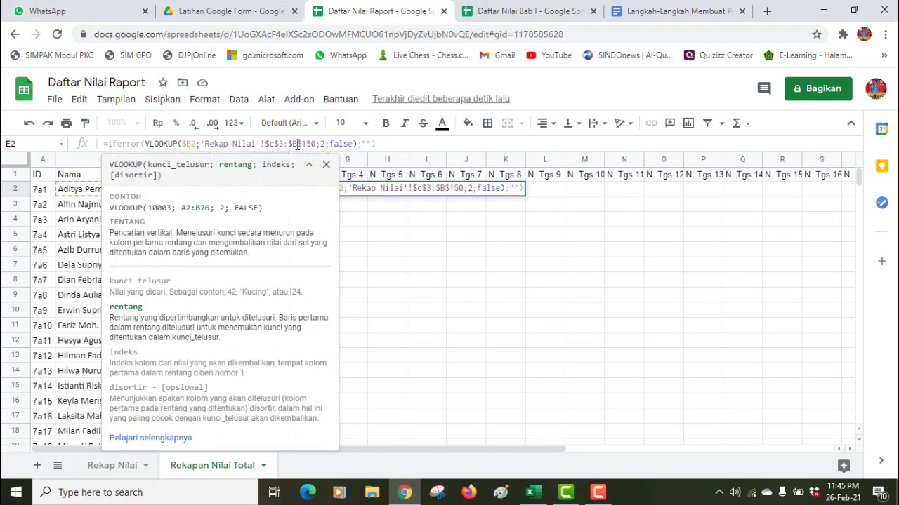
double_click(296, 144)
type("d")
key("Return")
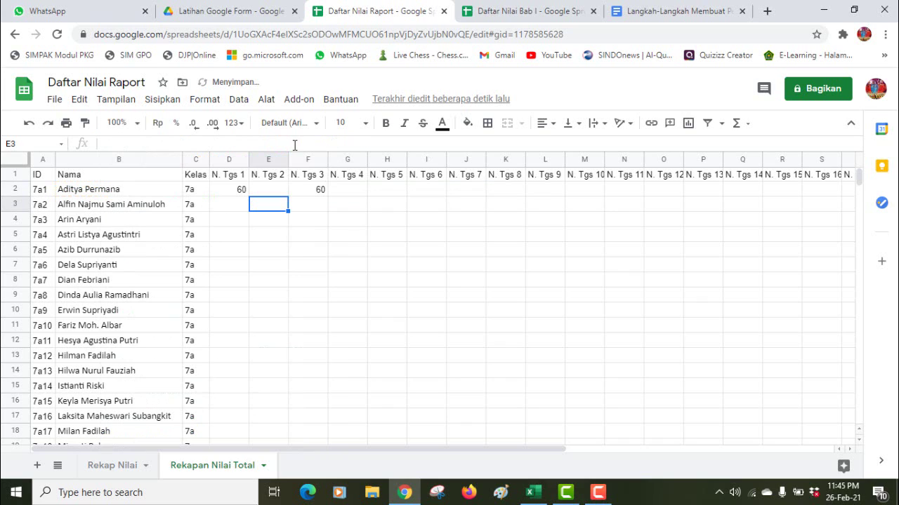
- Fill the E2 formula down to E129 and compare the N. Tgs 2 results with the Pertemuan Ke-2 scores in Rekap Nilai
left_click(282, 194)
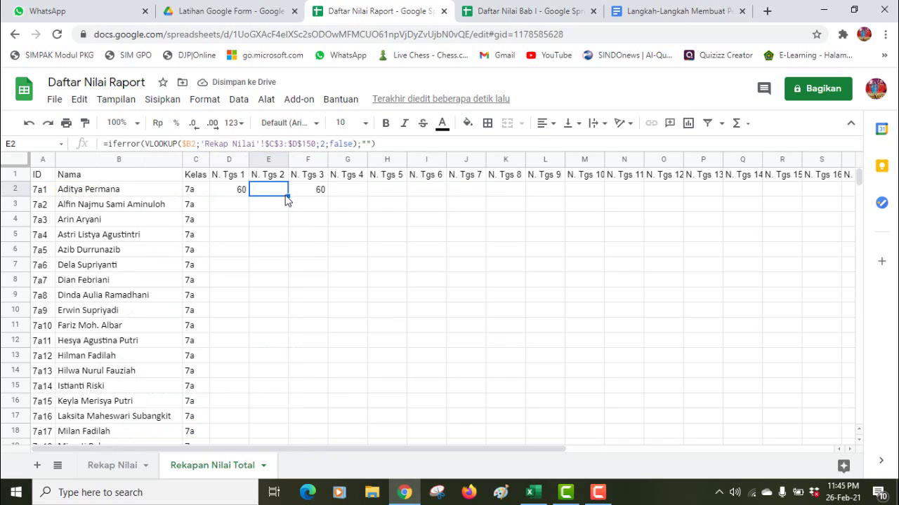
left_click_drag(286, 197, 273, 236)
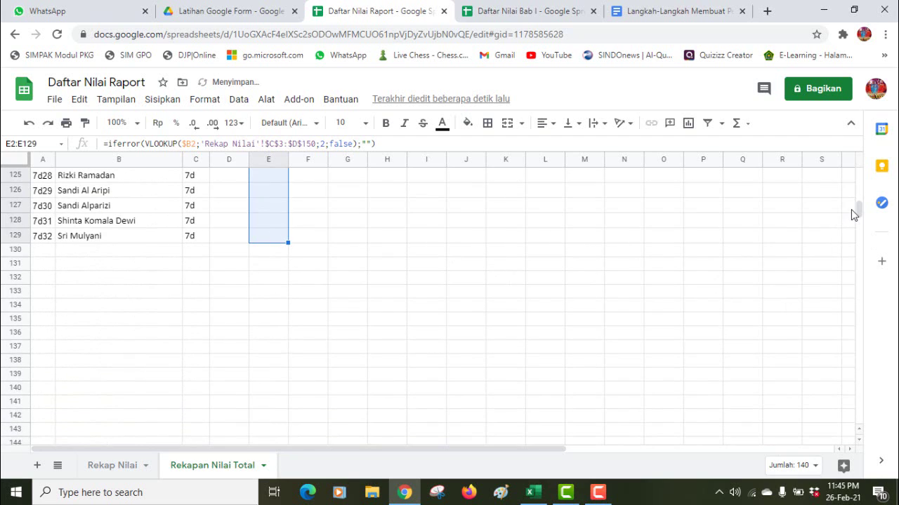
left_click_drag(859, 208, 857, 200)
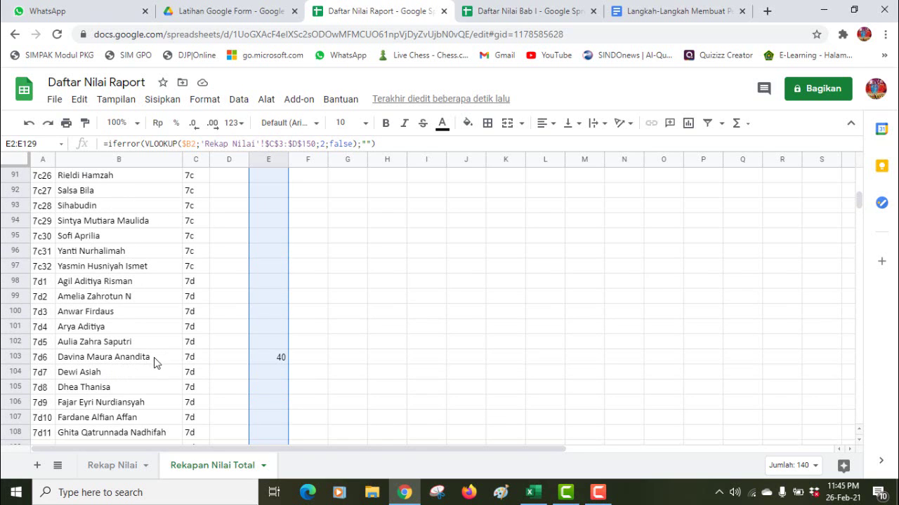
left_click(112, 467)
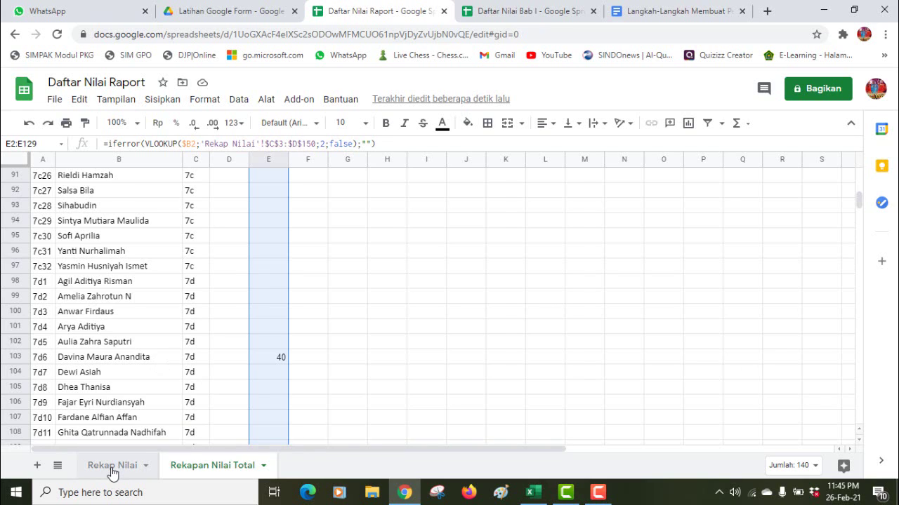
left_click(206, 466)
left_click_drag(859, 200, 856, 181)
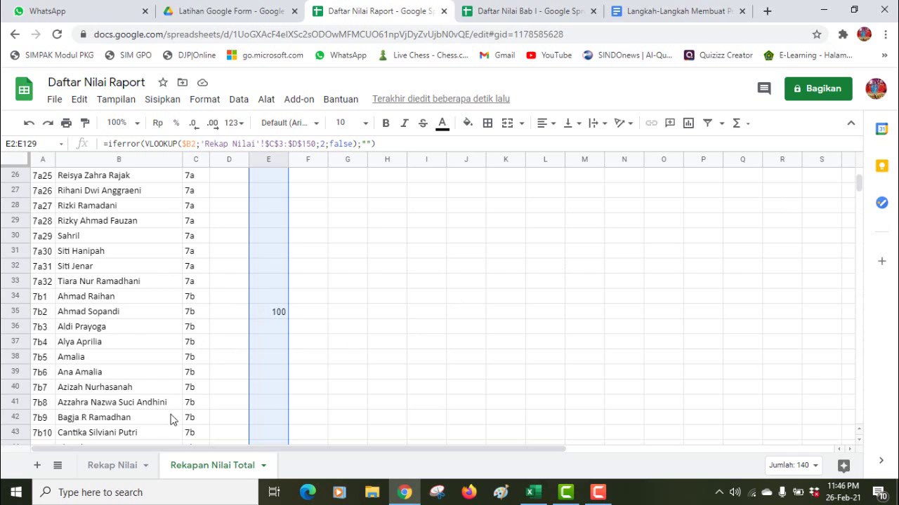
left_click(110, 465)
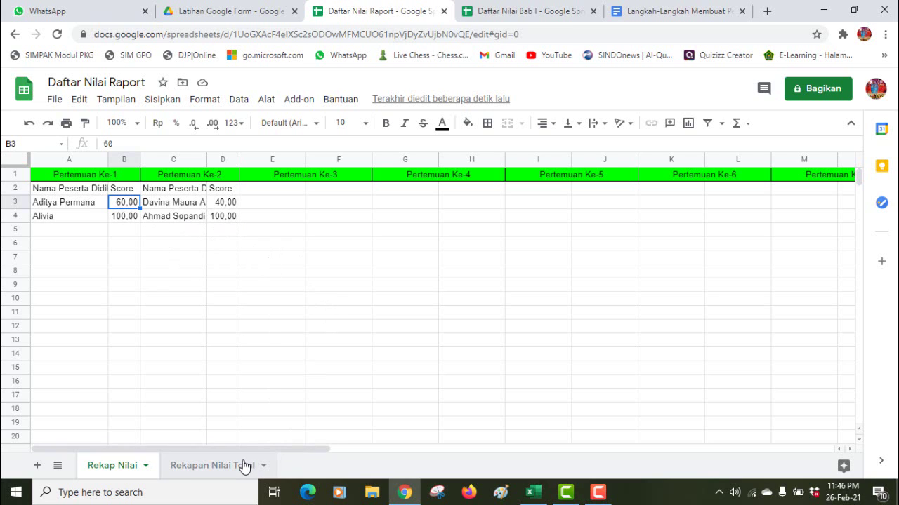
left_click(210, 469)
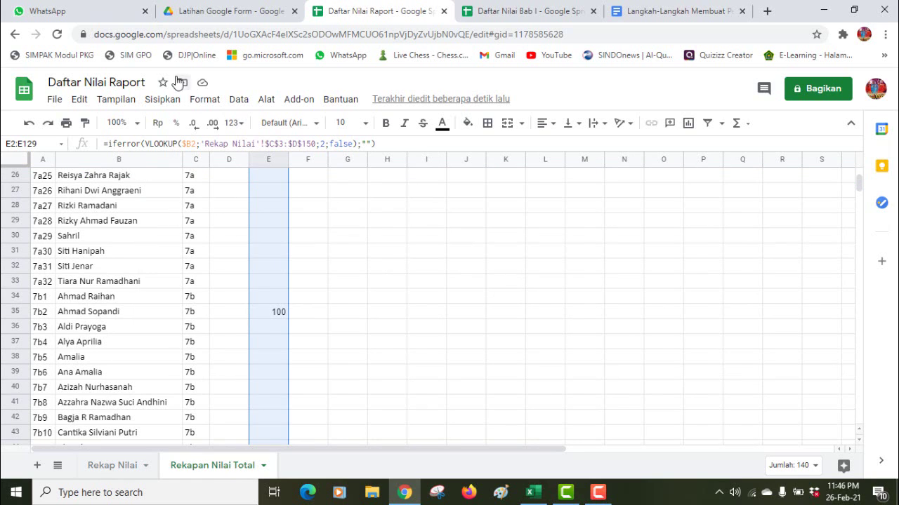
- Open the Pertemuan 1 form from the Latihan Google Form folder in Drive and switch to the Daftar Nilai Bab I spreadsheet
left_click(203, 12)
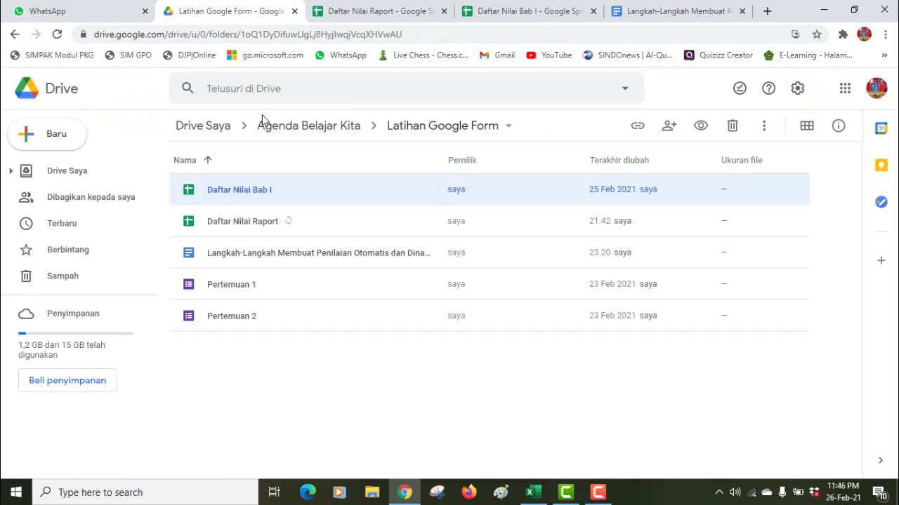
double_click(240, 288)
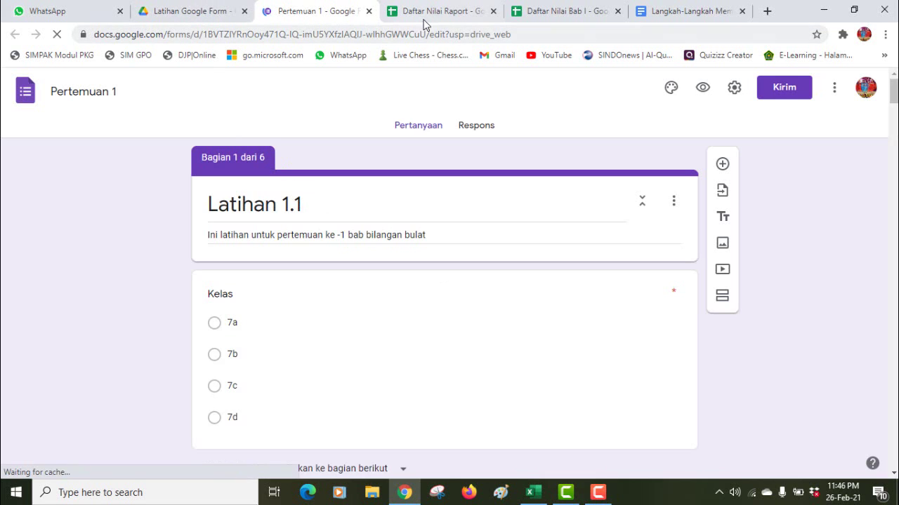
left_click(534, 11)
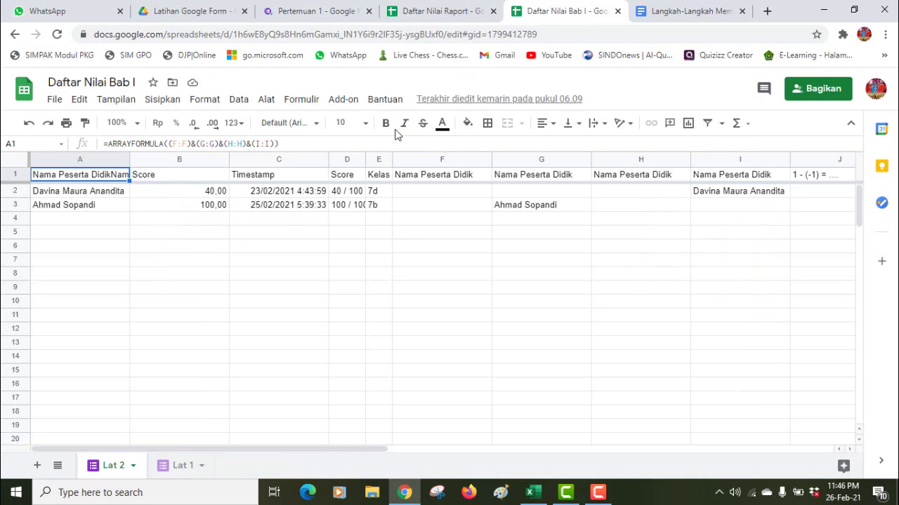
- Switch to the Daftar Nilai Raport spreadsheet and check which 7a and 7b students lack N. Tgs 1 or N. Tgs 2 scores
left_click(475, 11)
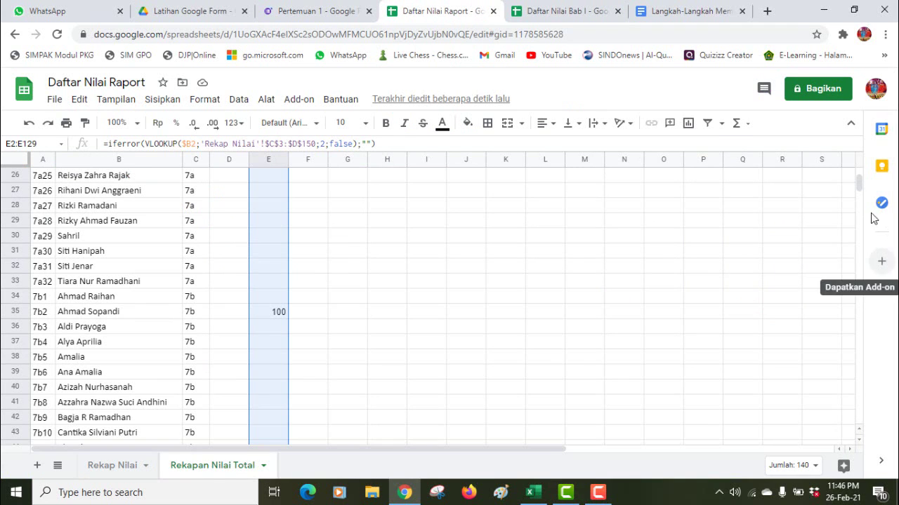
scroll(858, 182, "up", 5)
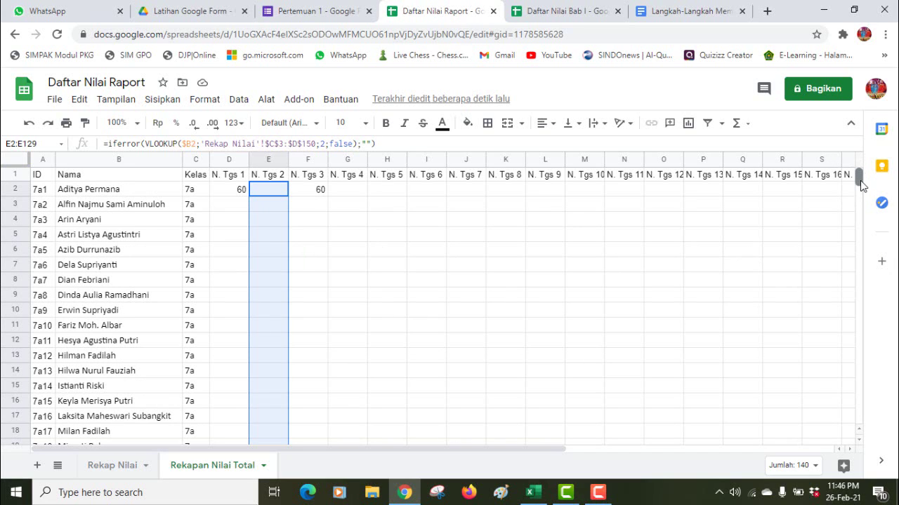
scroll(862, 184, "down", 10)
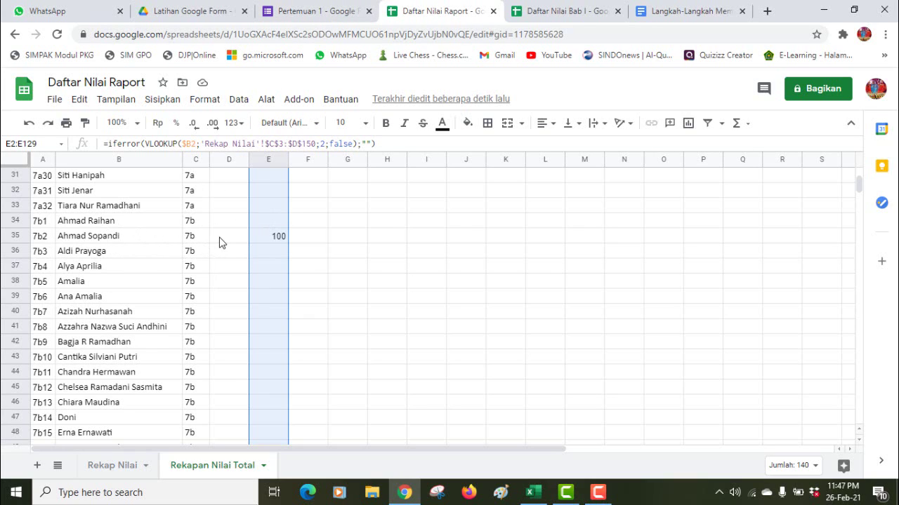
- Preview the Pertemuan 1 form, choose class 7b and the second student in the name list, and continue to the questions
left_click(336, 14)
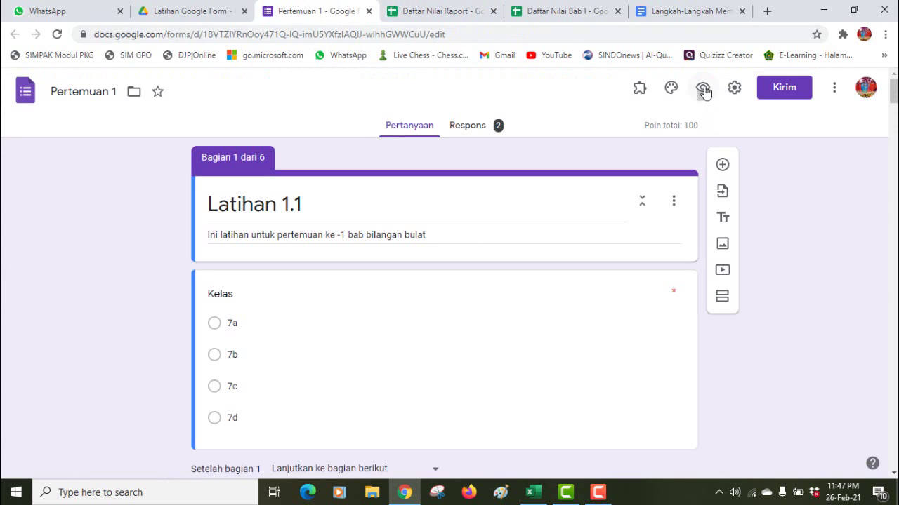
left_click(703, 90)
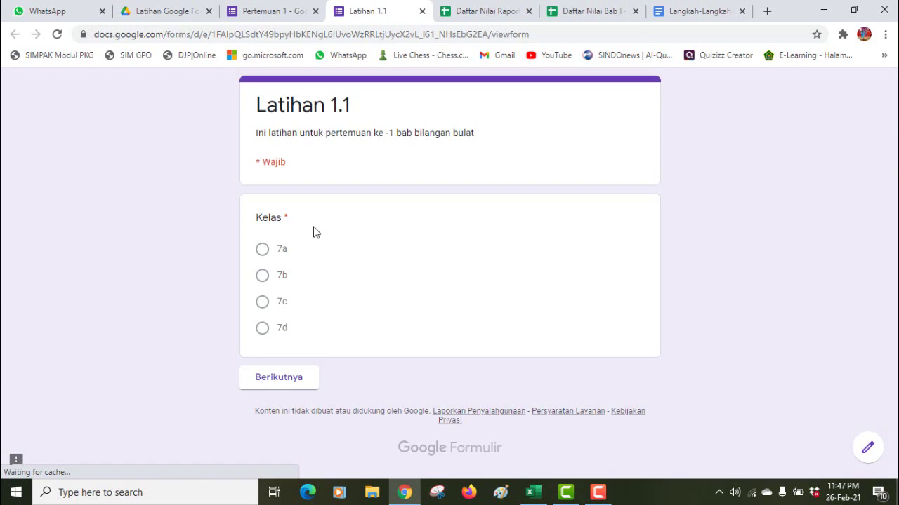
left_click(262, 280)
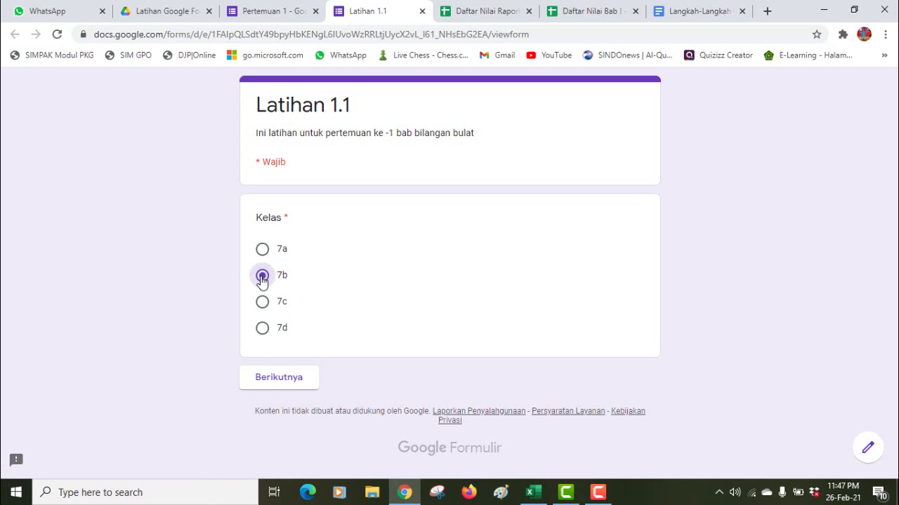
left_click(271, 385)
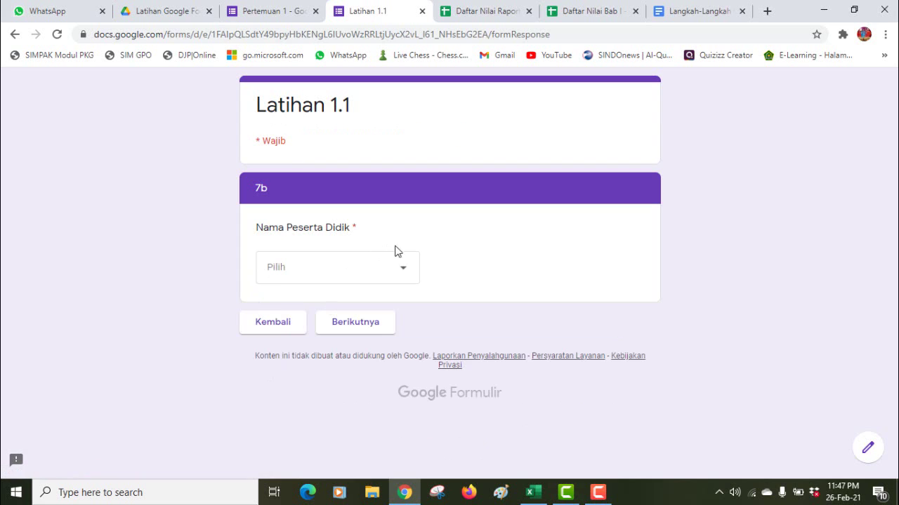
left_click(405, 274)
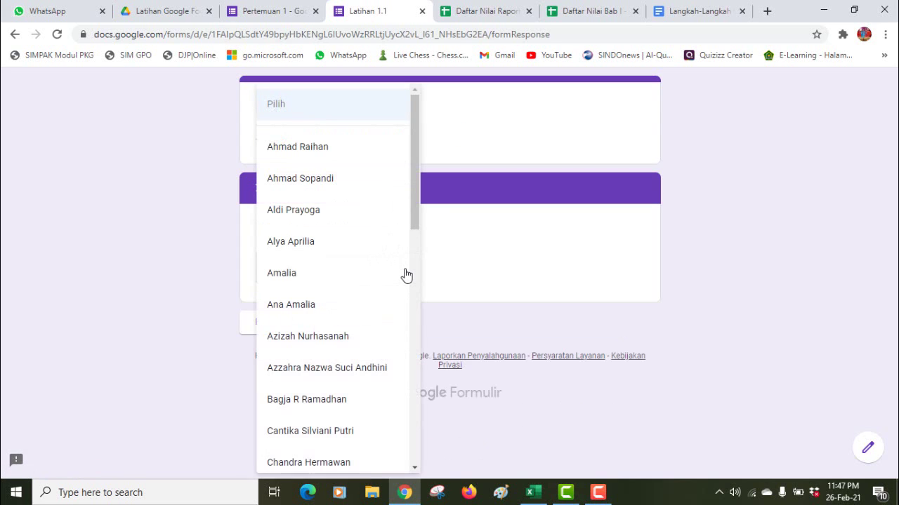
left_click(345, 187)
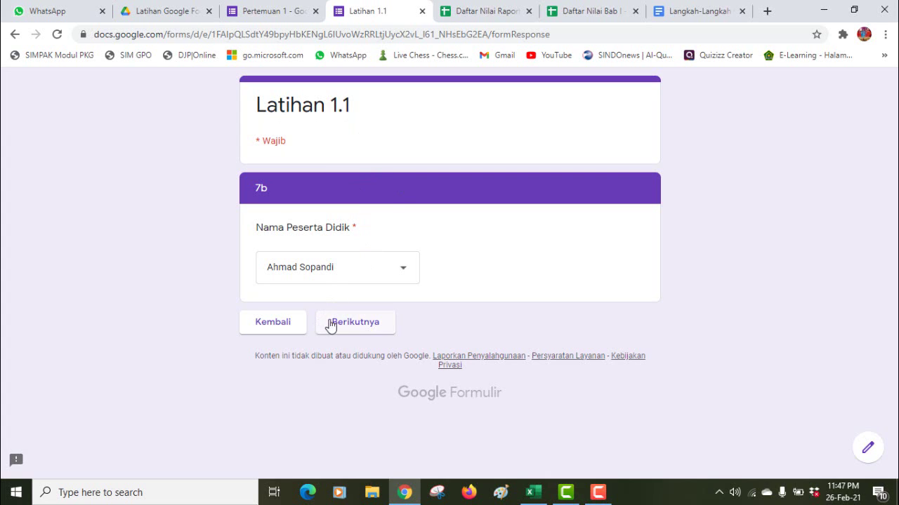
left_click(352, 331)
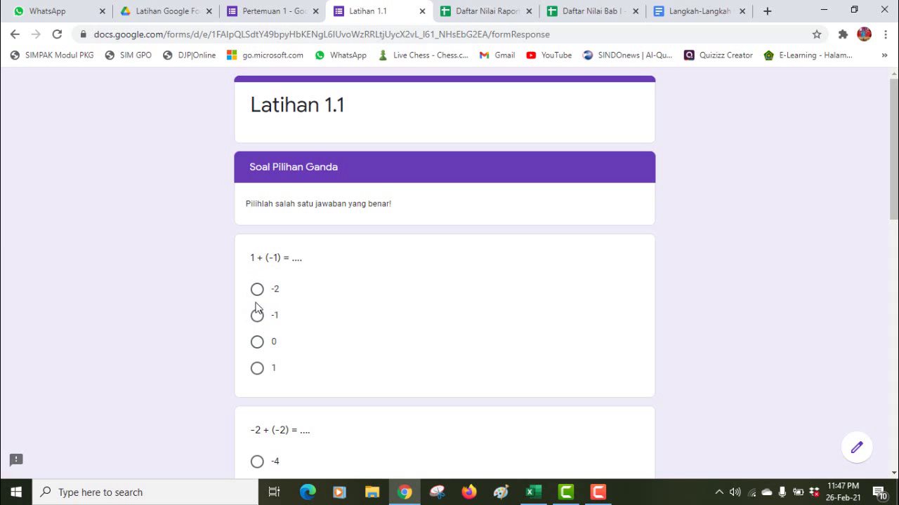
- Answer the five Latihan 1.1 questions with 1, -4, 0, 8 and -5, and submit the form
left_click(257, 369)
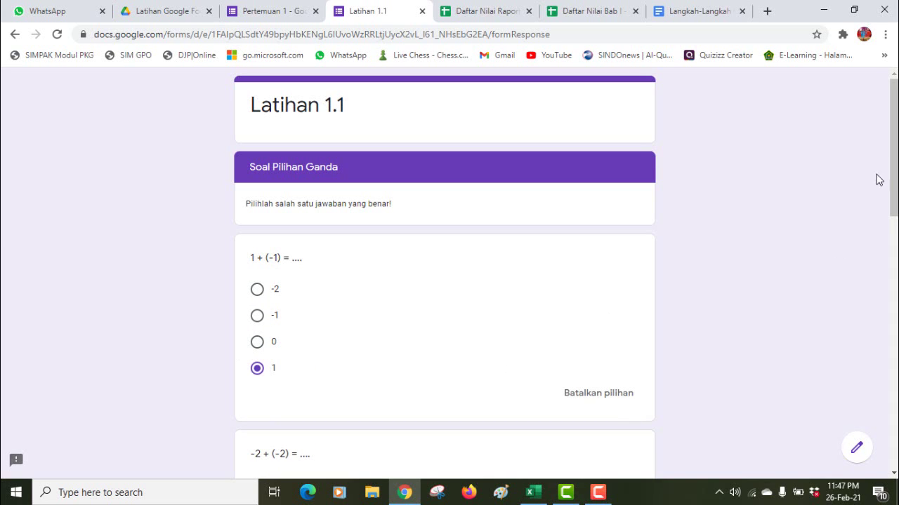
left_click_drag(893, 160, 892, 263)
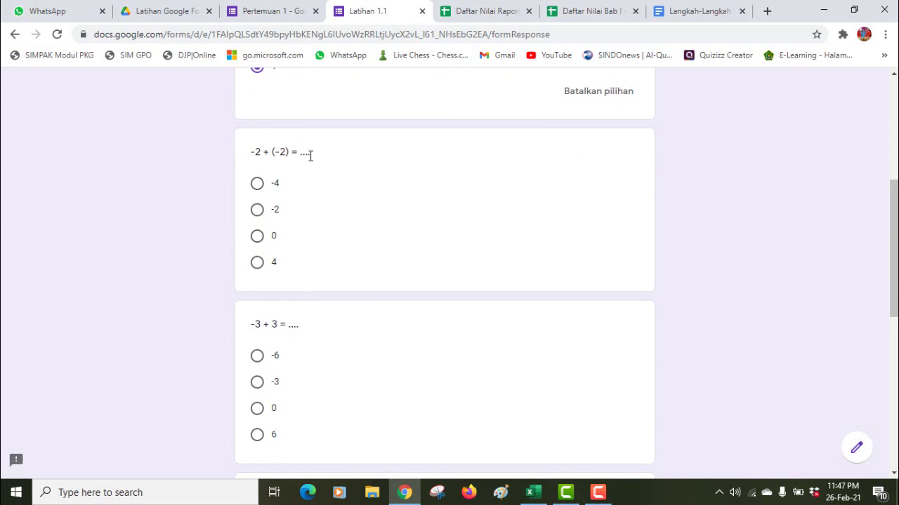
left_click(257, 184)
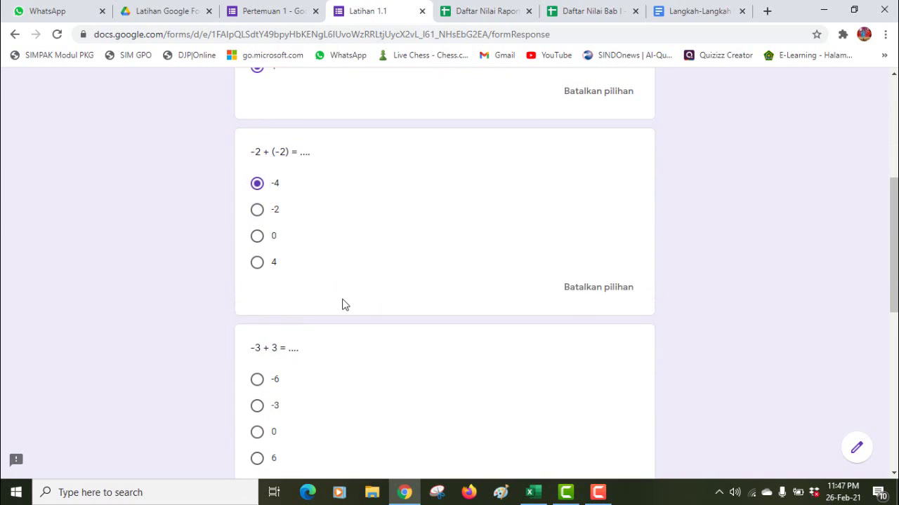
left_click(257, 437)
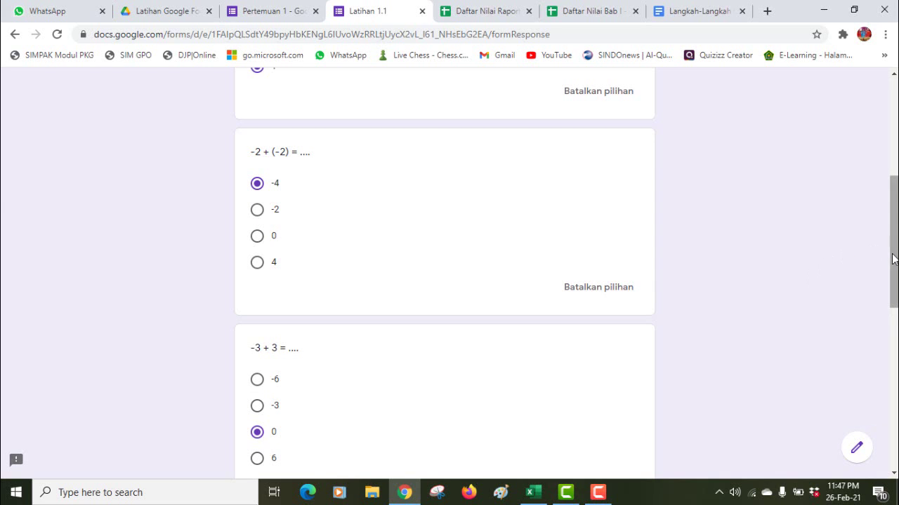
left_click_drag(893, 259, 891, 391)
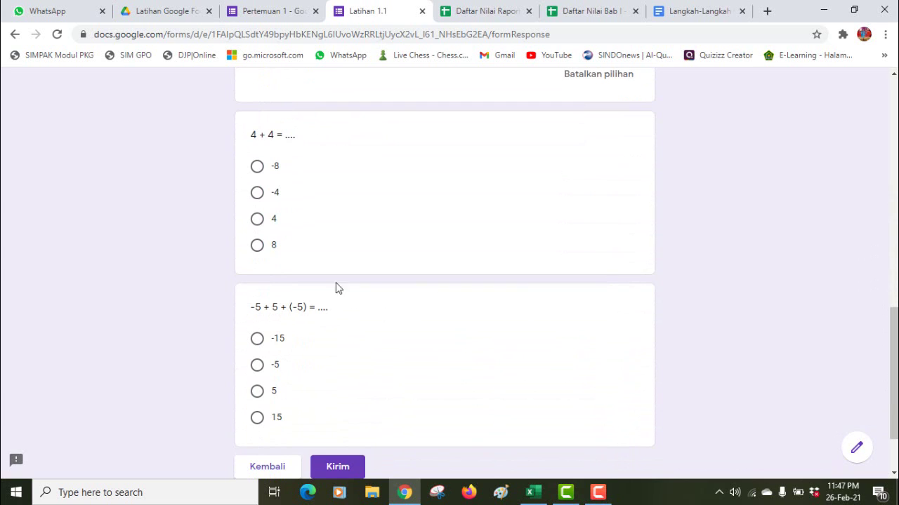
left_click(259, 250)
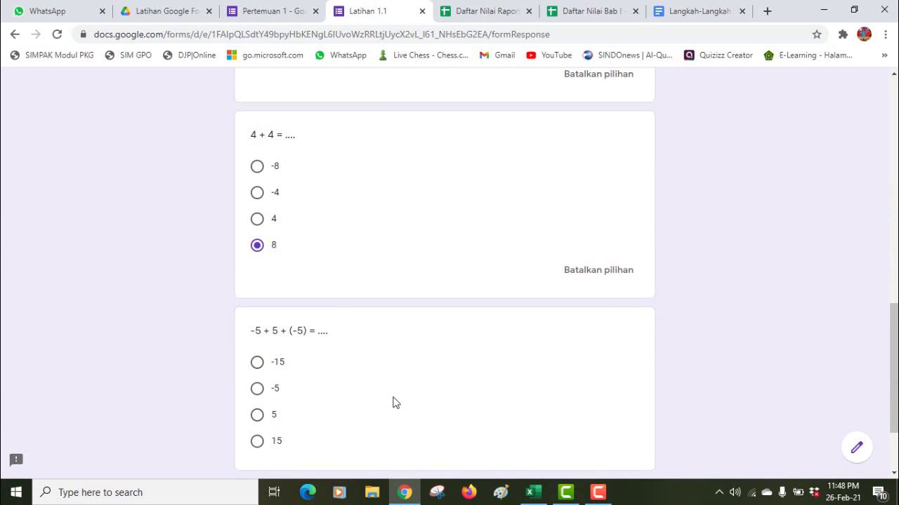
left_click(257, 390)
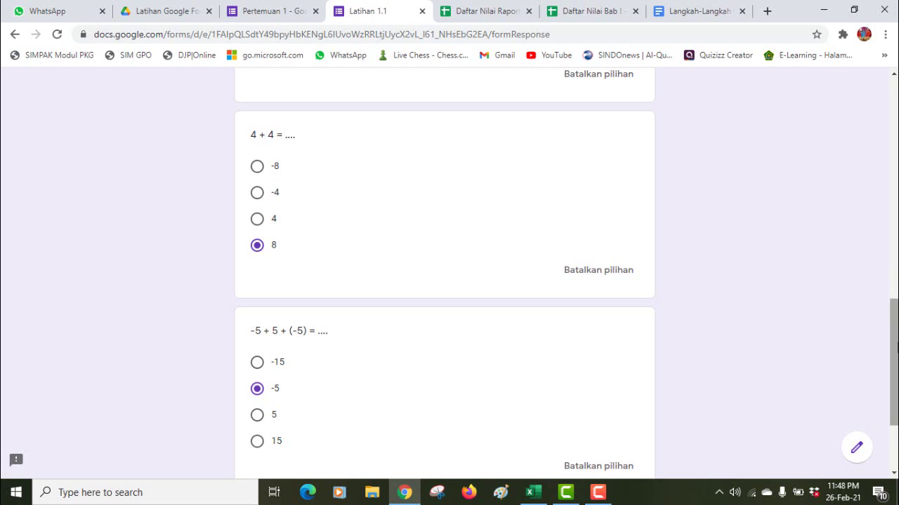
scroll(787, 404, "down", 2)
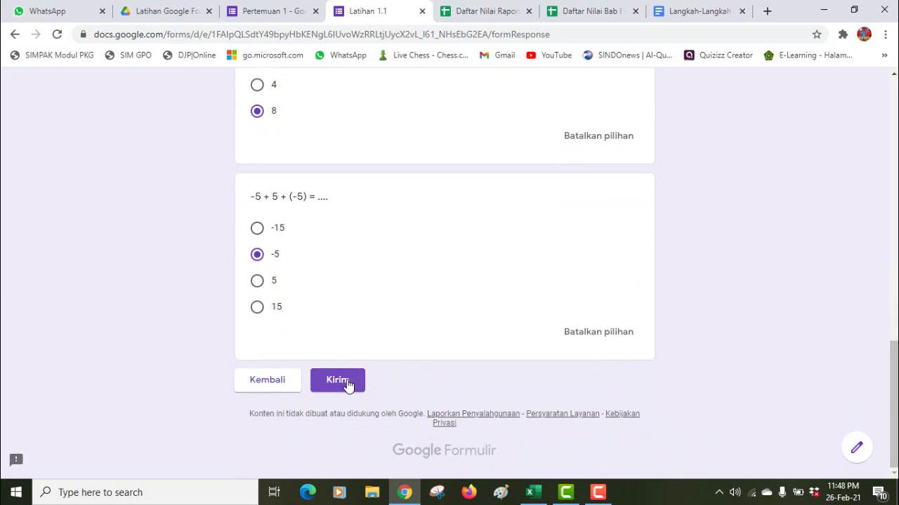
left_click(347, 386)
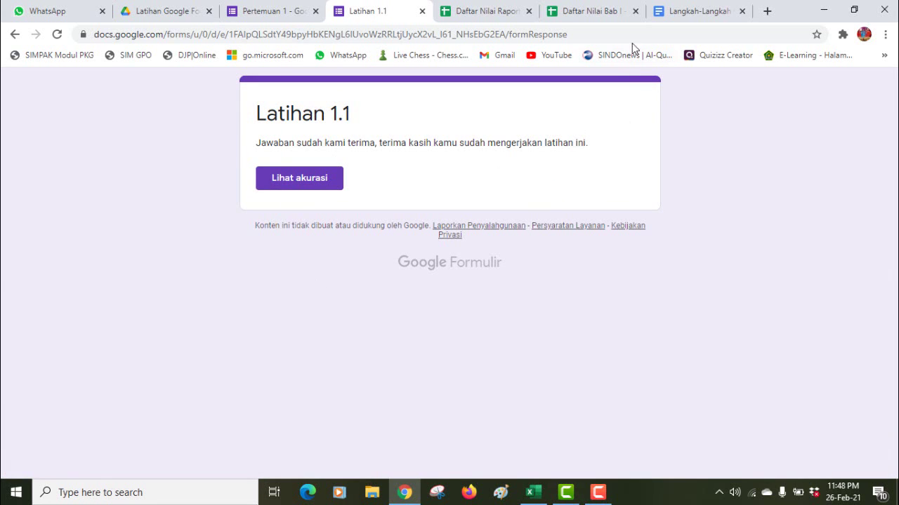
- Check the 7b student's N. Tgs 1 score and the first 7a rows in Rekapan Nilai Total of Daftar Nilai Raport
left_click(606, 13)
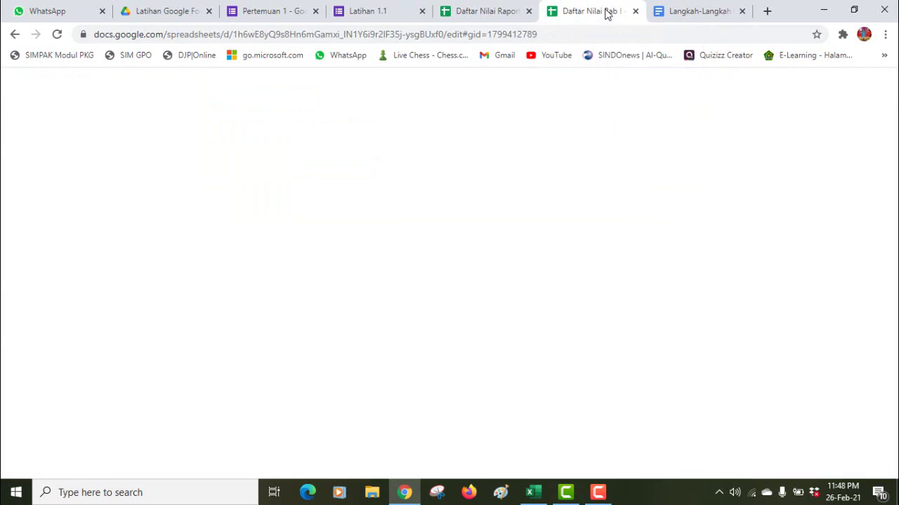
left_click(466, 19)
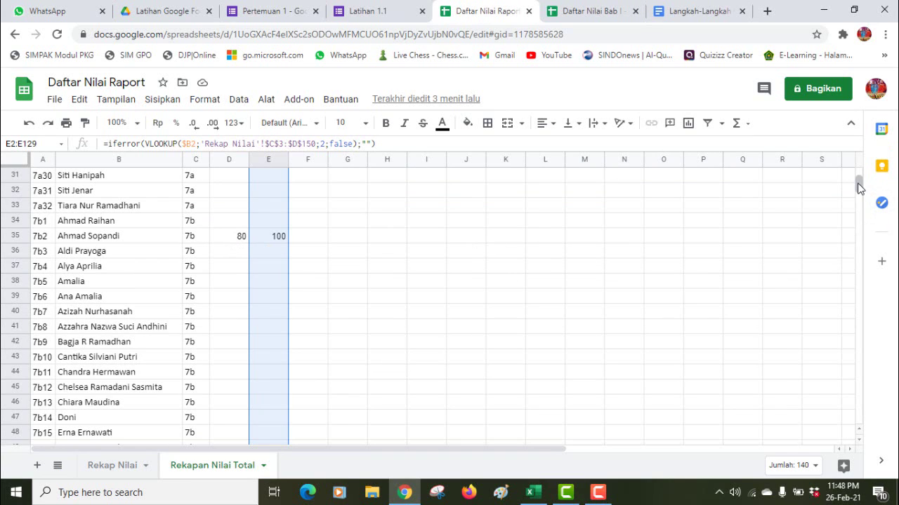
left_click_drag(859, 186, 856, 165)
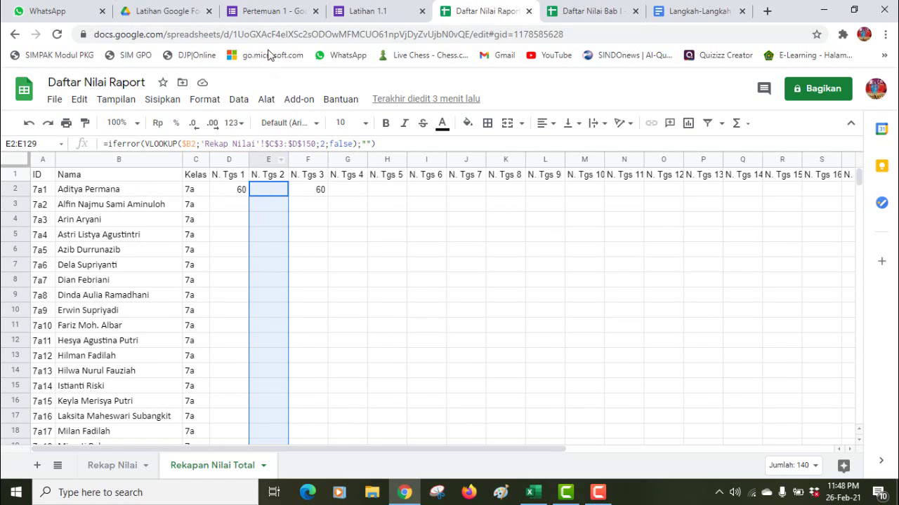
- Open the Pertemuan 2 form from the Latihan Google Form folder in Drive and preview it as a respondent
left_click(165, 16)
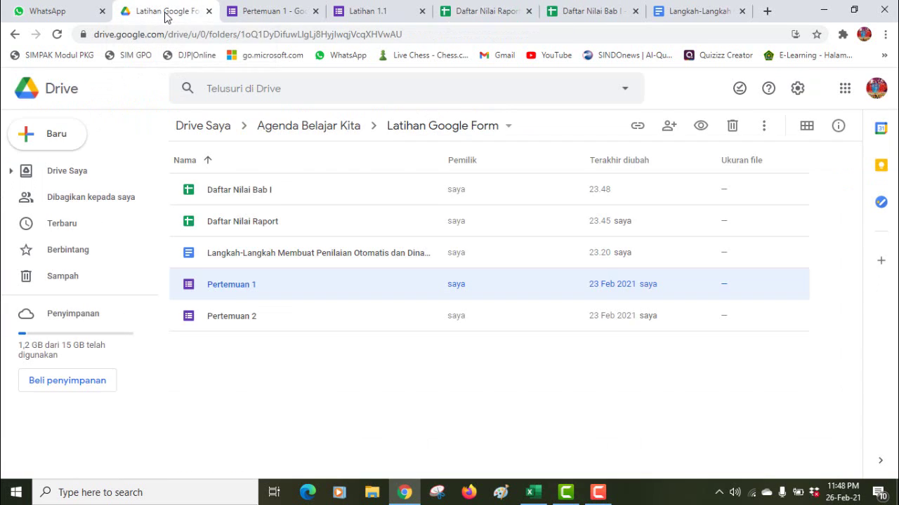
double_click(246, 317)
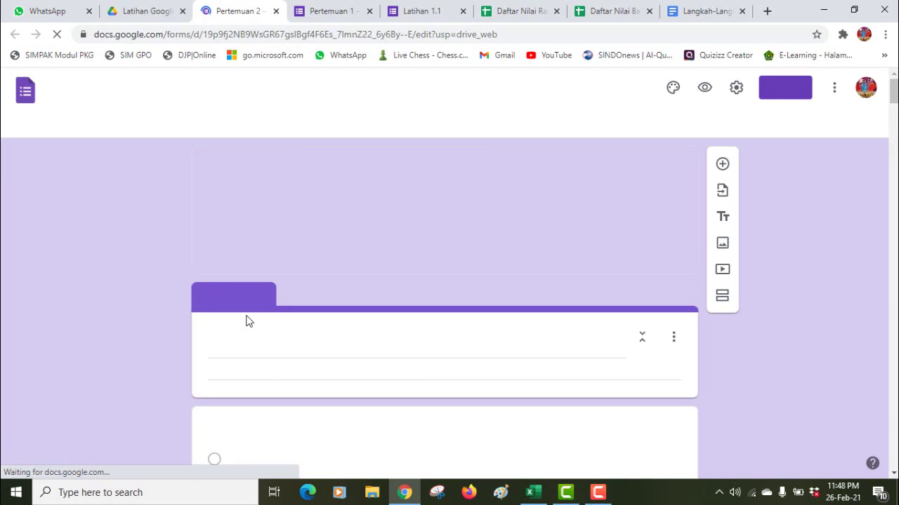
left_click(516, 12)
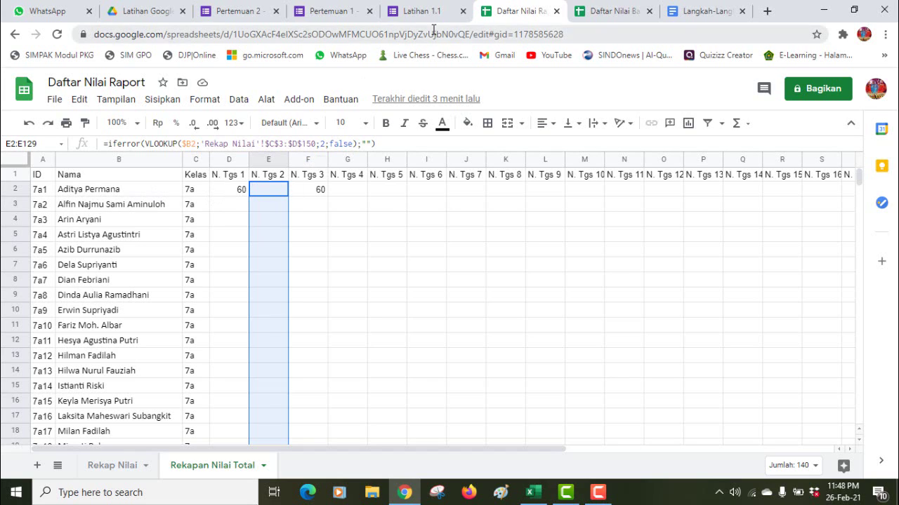
left_click(246, 10)
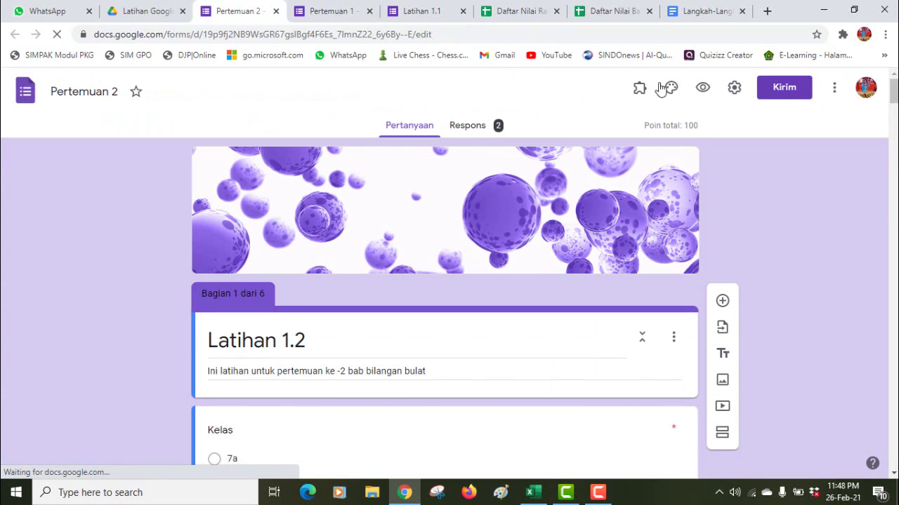
left_click(703, 89)
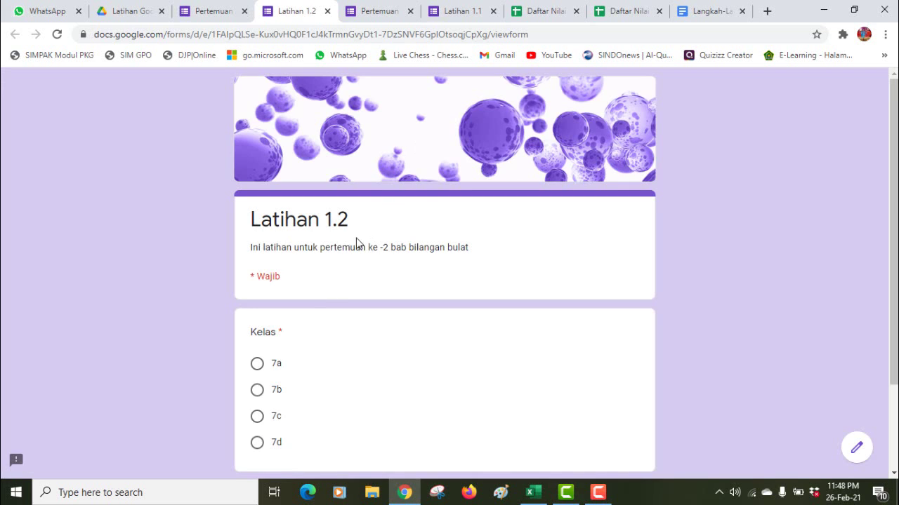
- Choose class 7a and the first student in the name list on Latihan 1.2, and continue to the questions
left_click(258, 365)
scroll(883, 227, "down", 1)
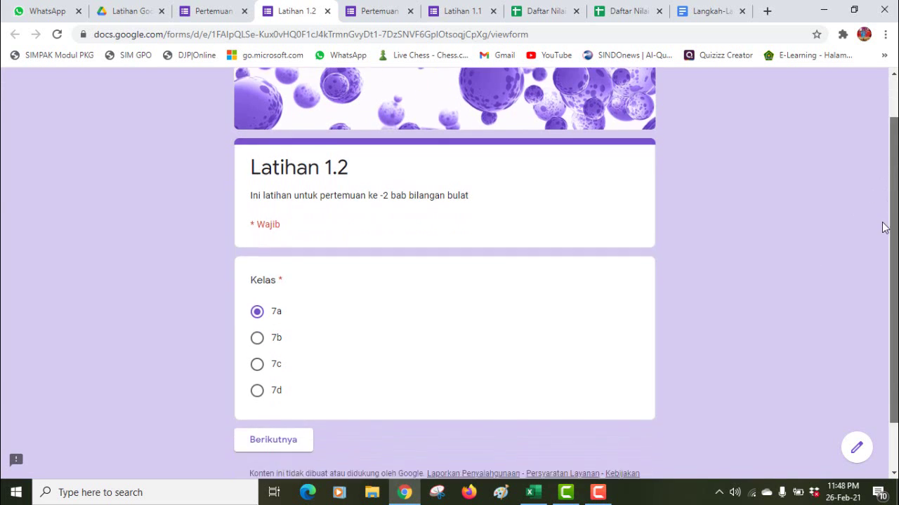
scroll(885, 227, "down", 1)
left_click(284, 386)
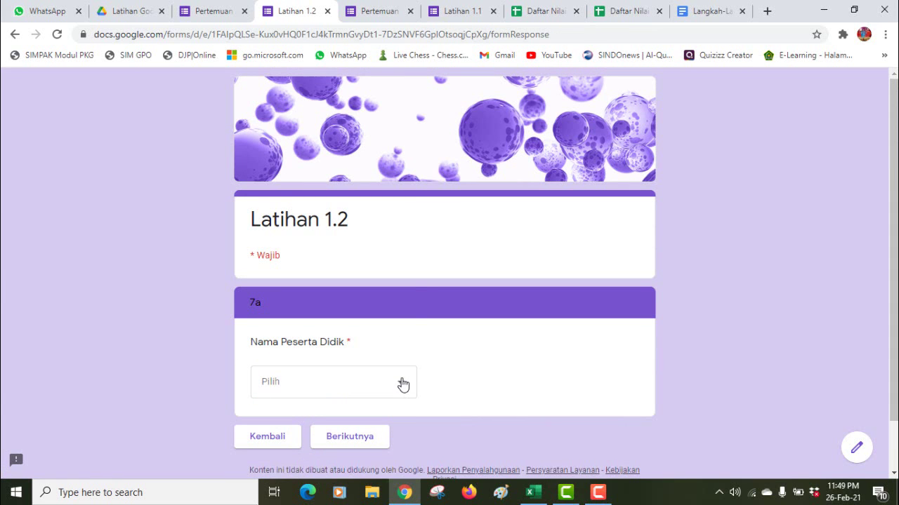
left_click(401, 385)
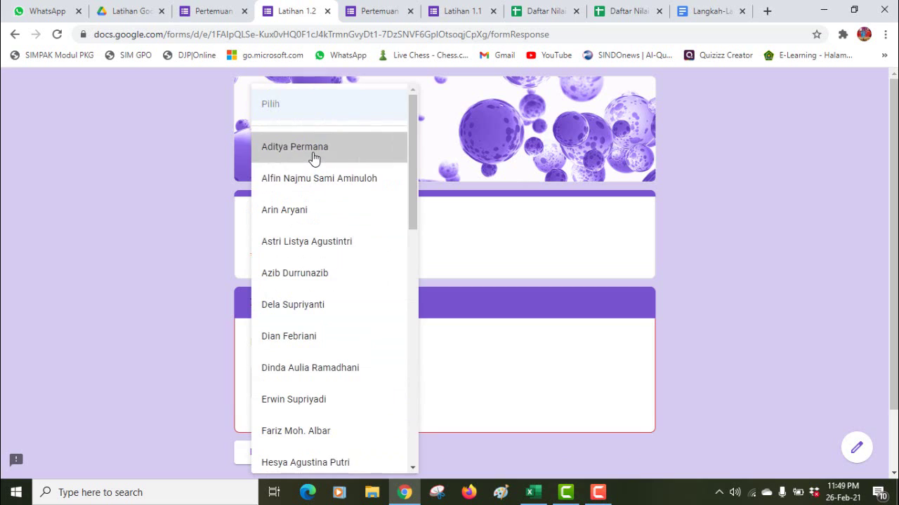
left_click(313, 158)
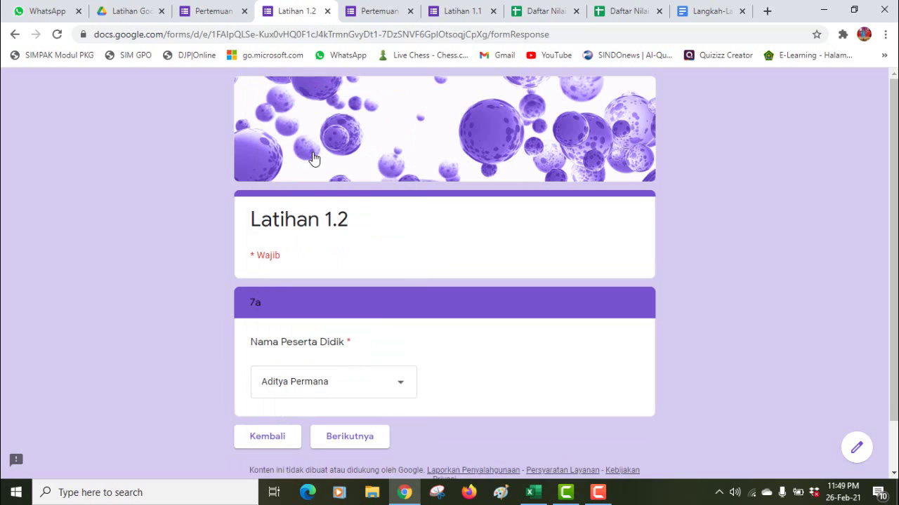
left_click(332, 444)
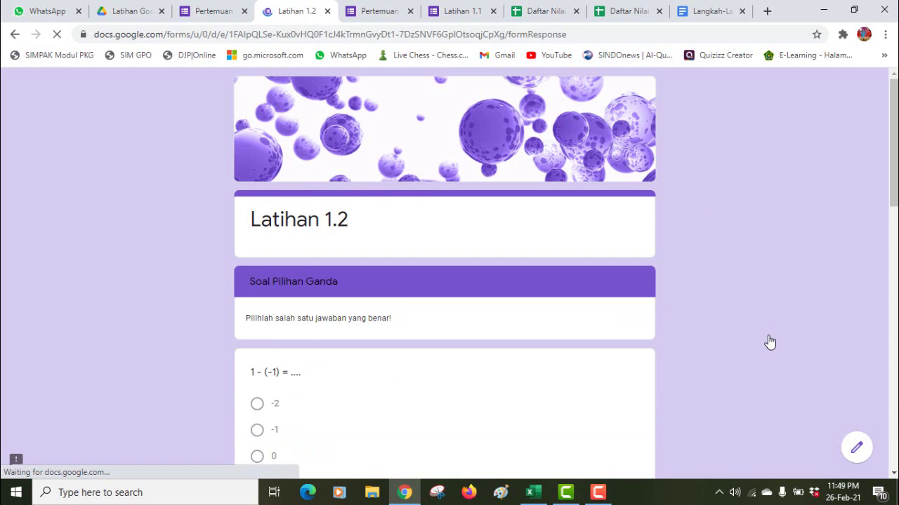
- Answer the five Latihan 1.2 questions with 2, 0, -6, 0 and -5, and submit the form
scroll(720, 220, "down", 3)
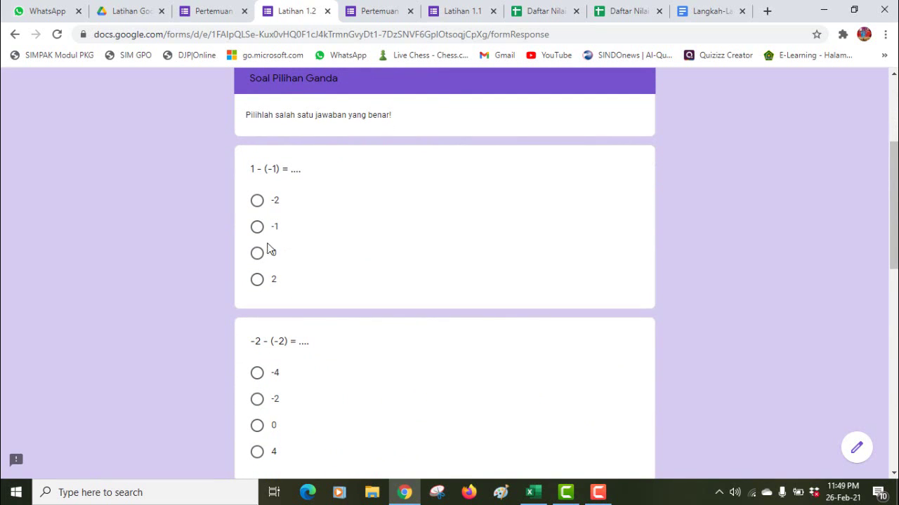
left_click(257, 280)
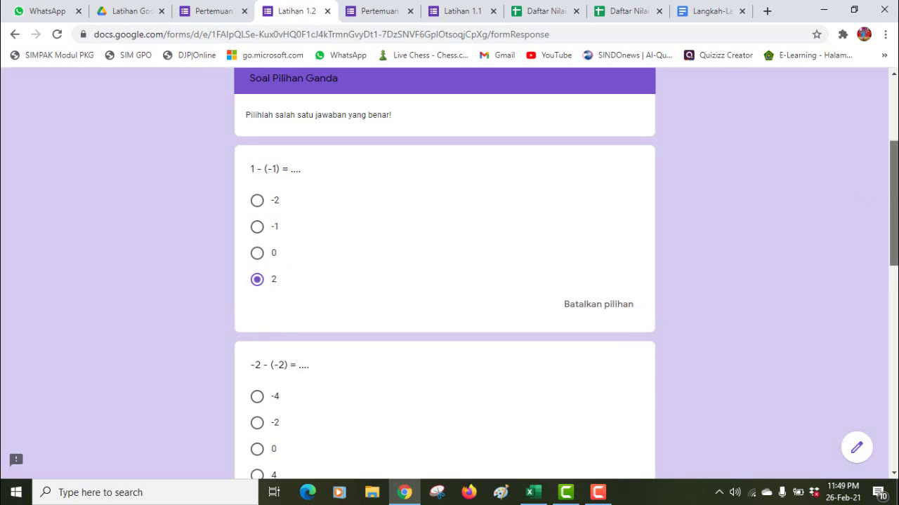
left_click_drag(895, 218, 896, 278)
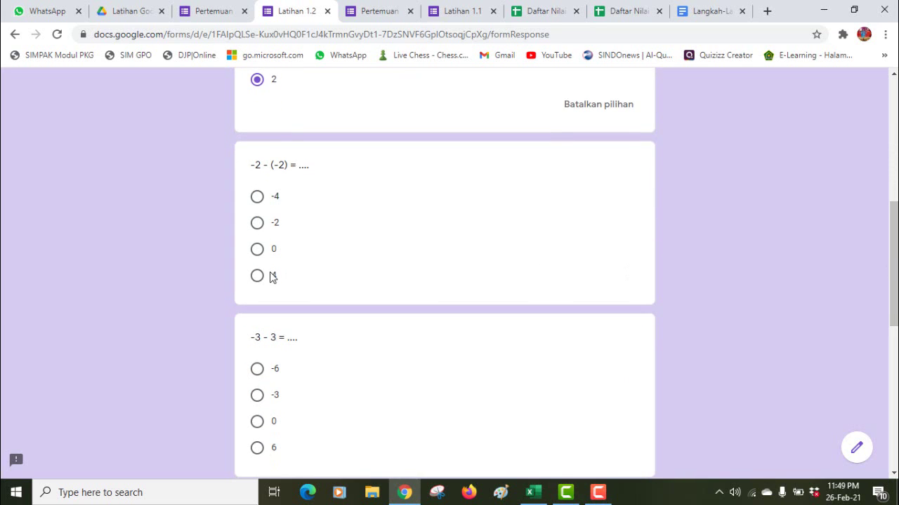
left_click(256, 252)
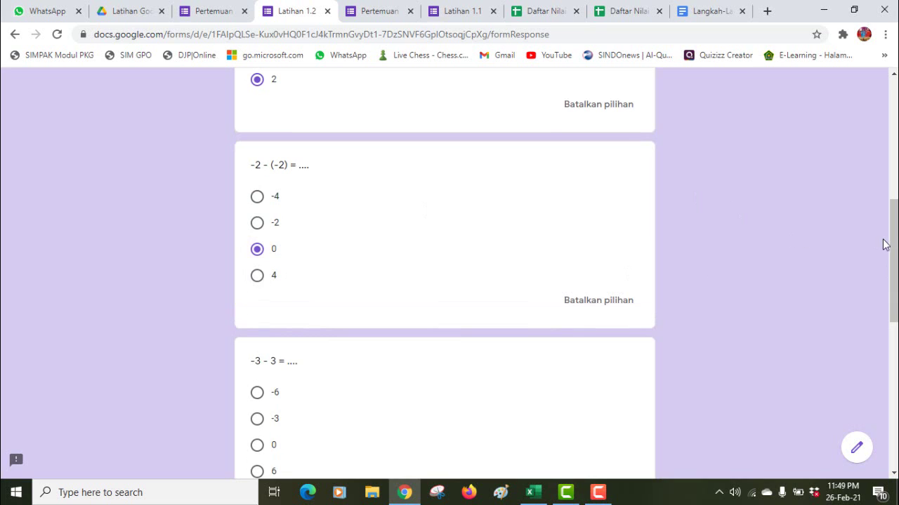
left_click_drag(886, 244, 885, 306)
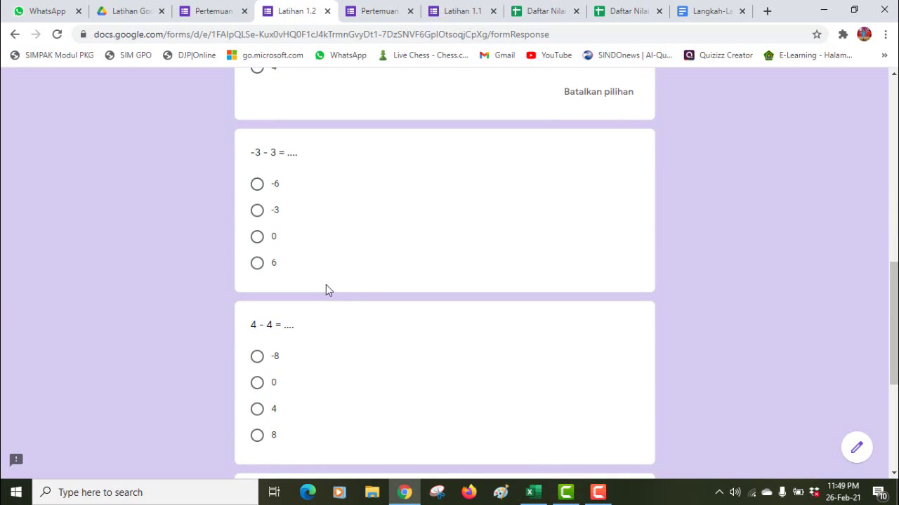
left_click(258, 184)
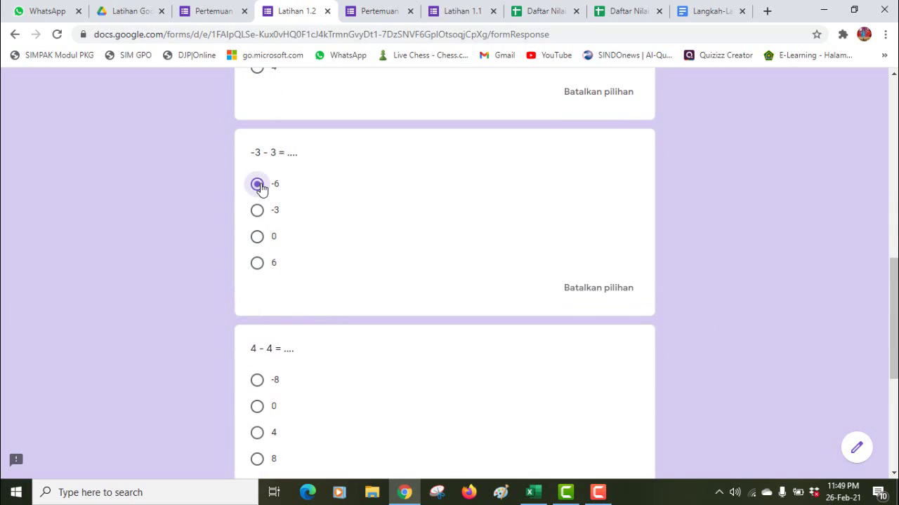
left_click(260, 413)
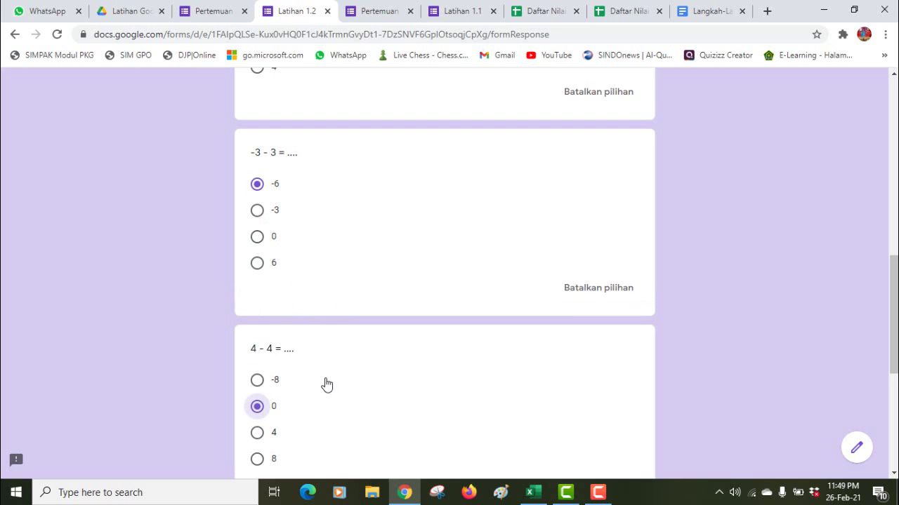
left_click_drag(893, 309, 893, 404)
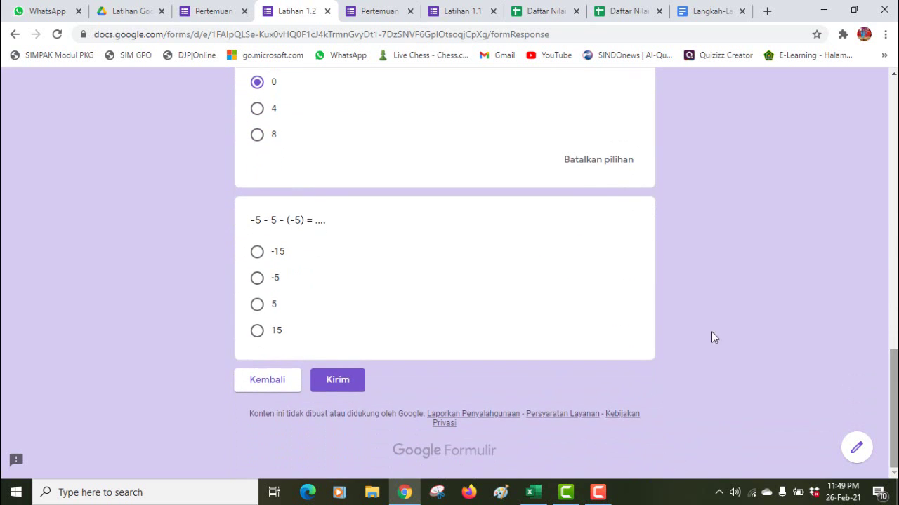
left_click(257, 281)
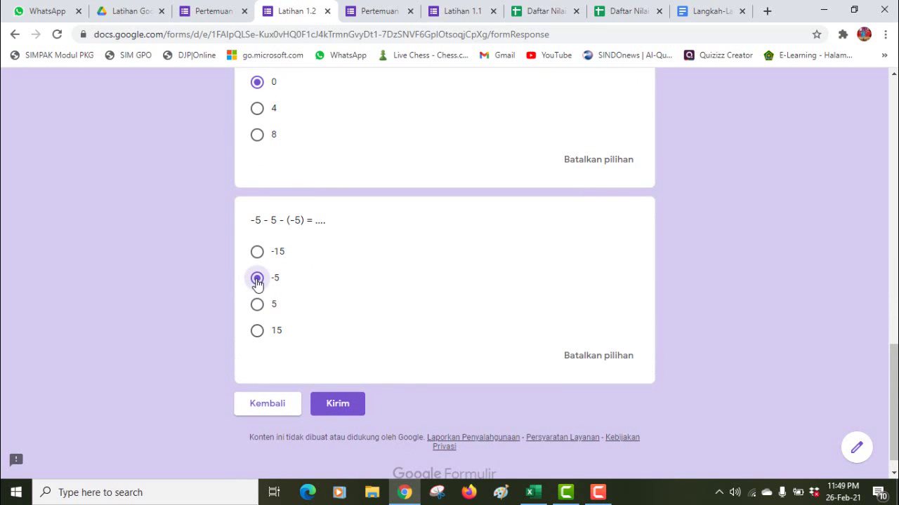
left_click(337, 405)
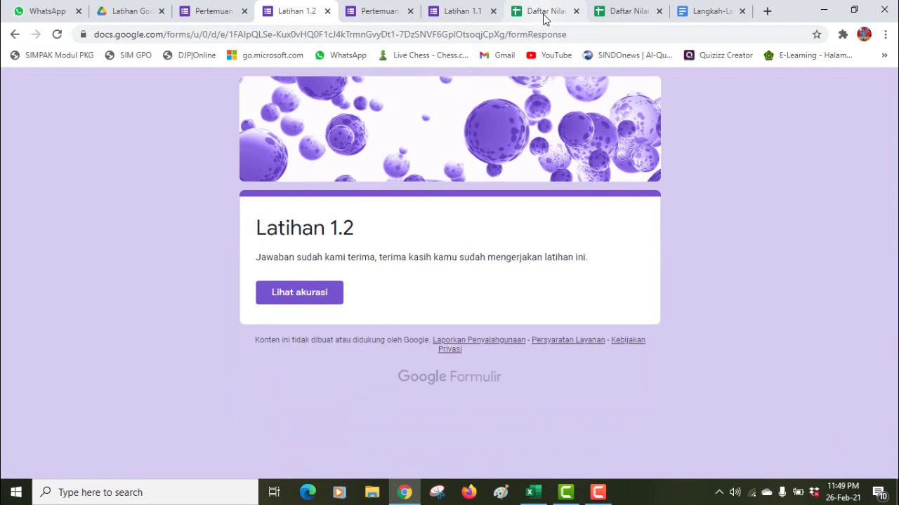
- Check the first 7a student's N. Tgs scores in Rekapan Nilai Total of the Daftar Nilai Raport spreadsheet
left_click(545, 13)
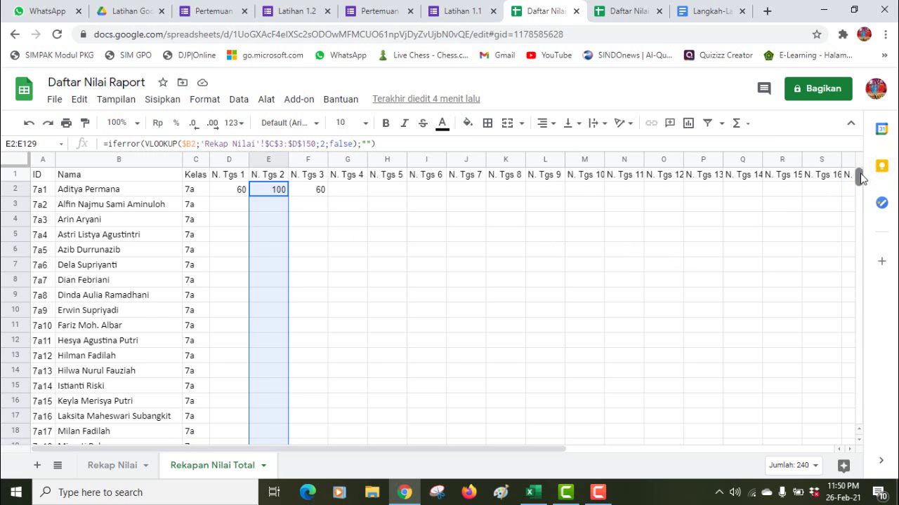
mouse_move(858, 180)
left_mouse_down()
mouse_move(857, 216)
mouse_move(859, 166)
left_mouse_up()
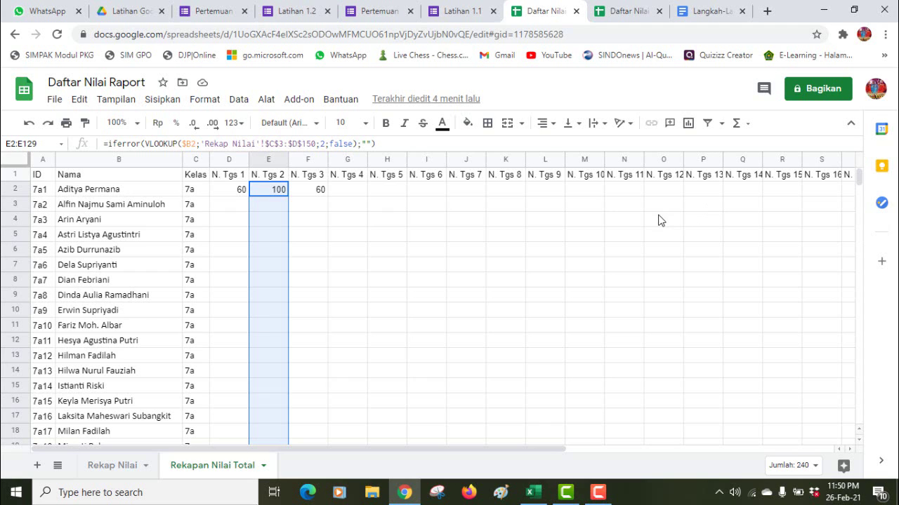